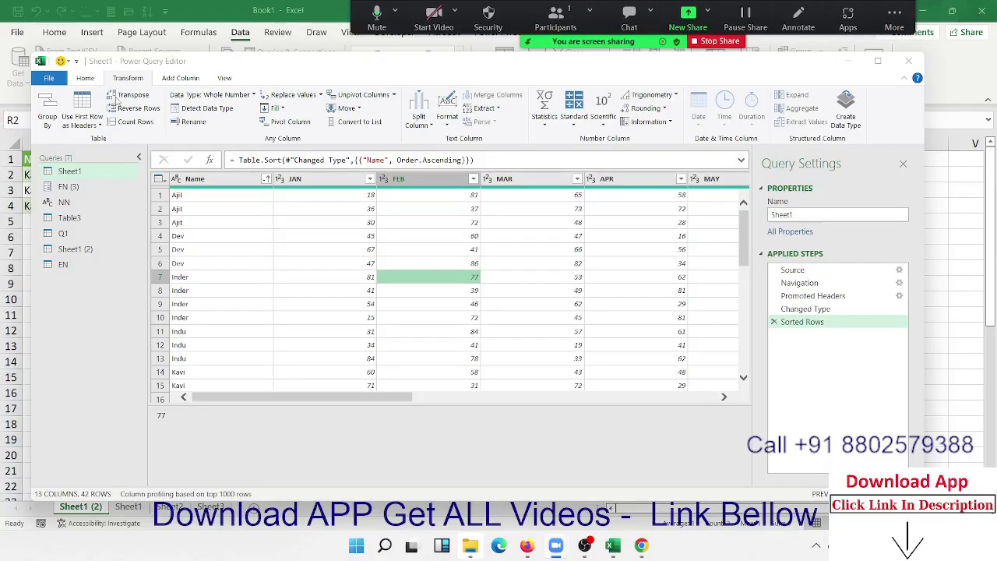
# Delete the Sorted Rows, Changed Type and Promoted Headers steps from Sheet1.
pyautogui.click(96, 83)
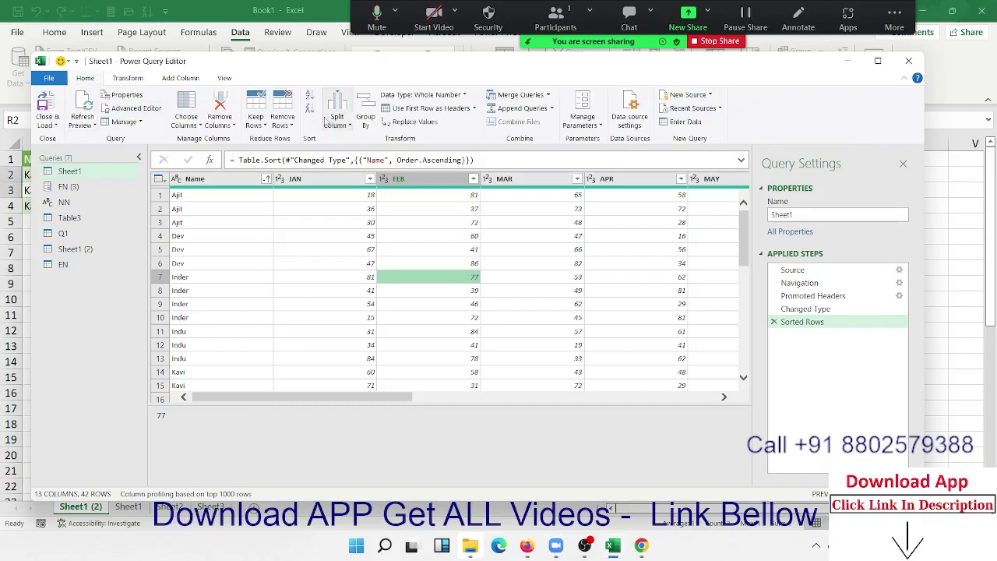
pyautogui.click(128, 81)
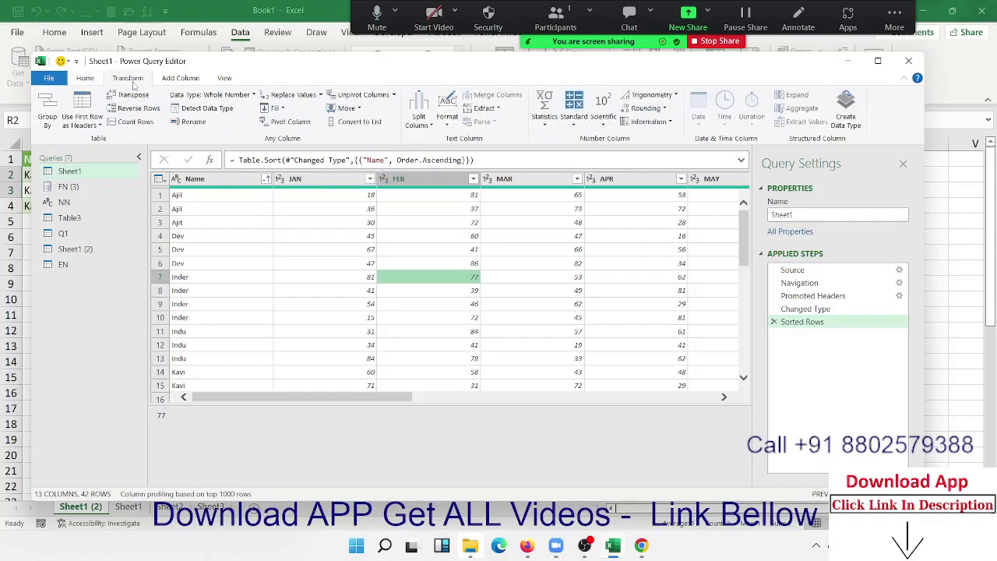
pyautogui.click(86, 81)
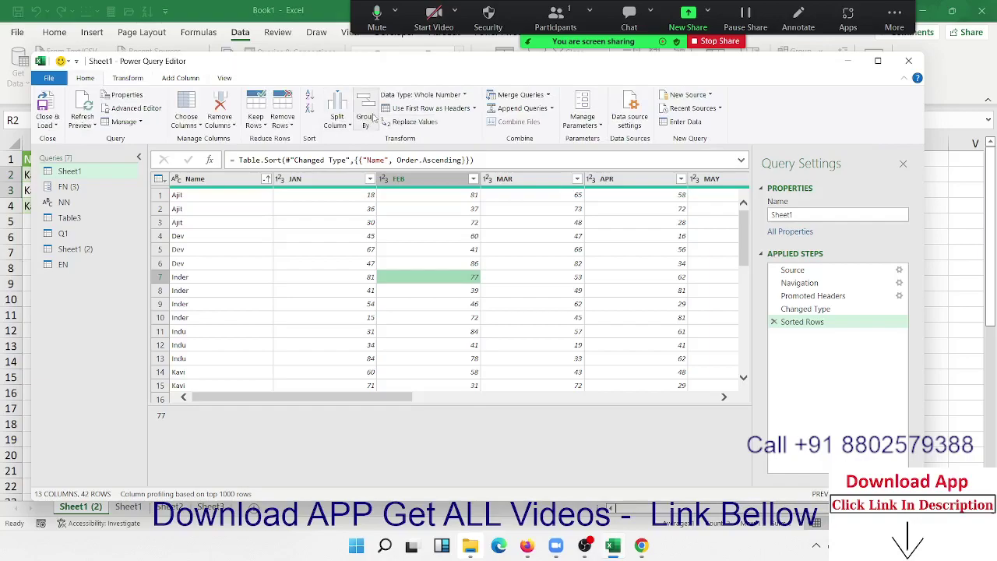
pyautogui.click(128, 78)
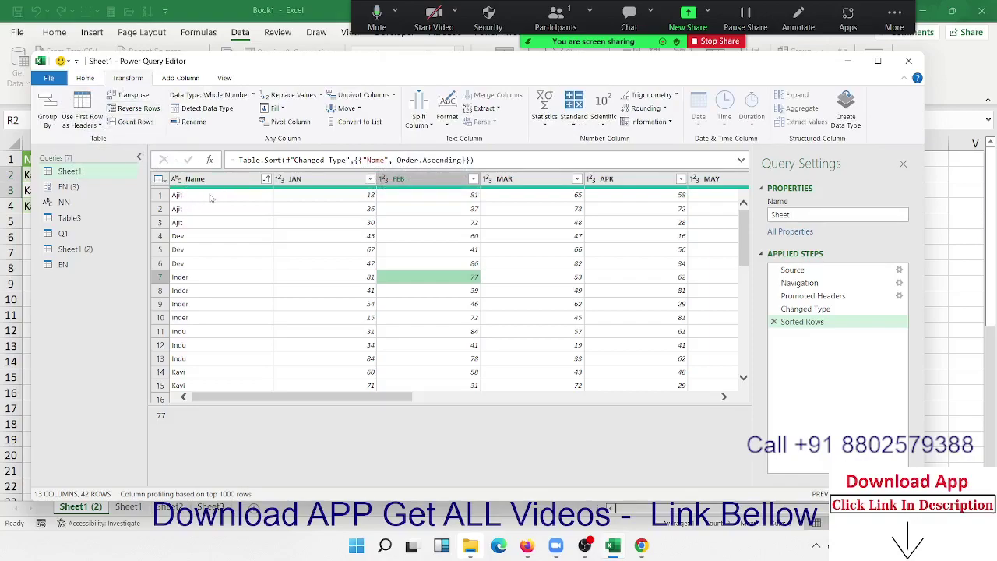
pyautogui.click(774, 322)
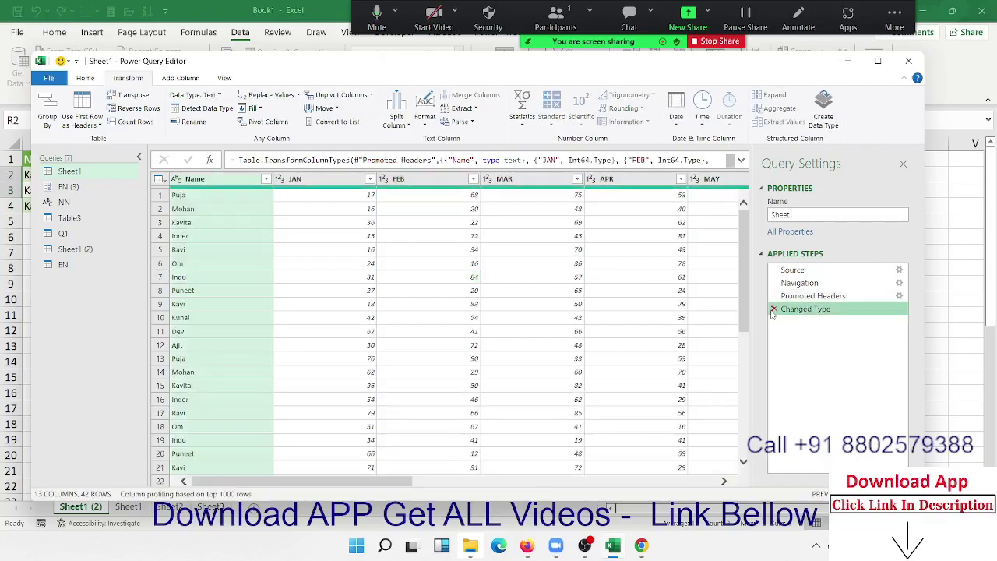
pyautogui.click(774, 310)
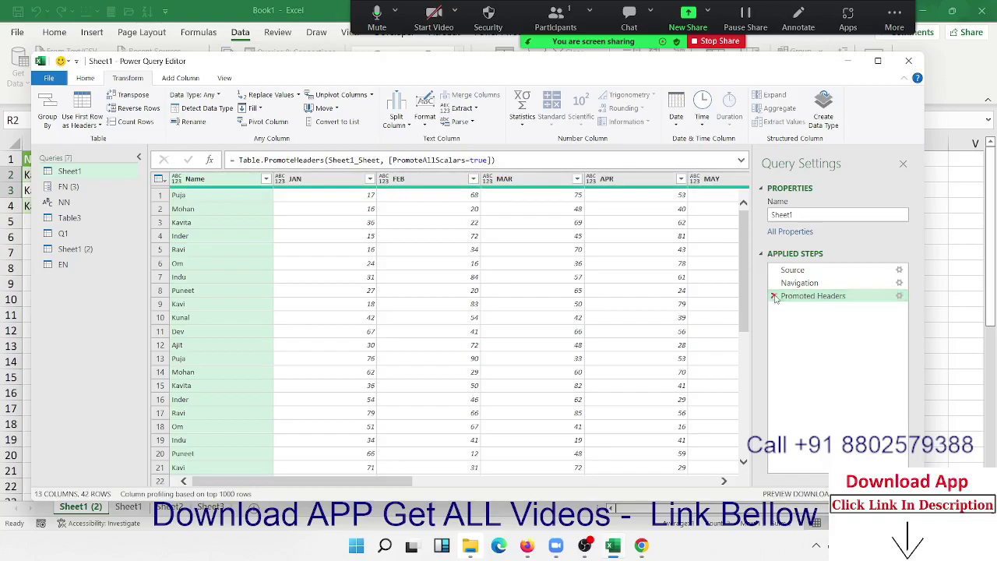
pyautogui.click(774, 296)
# Promote the first row to headers so the columns read Name, JAN, FEB.
pyautogui.click(299, 208)
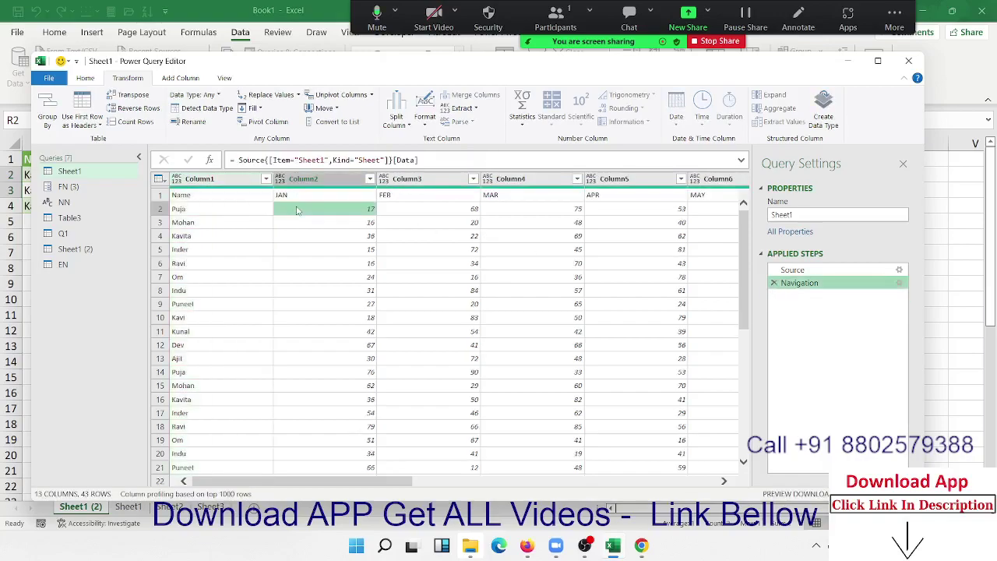
pyautogui.click(458, 279)
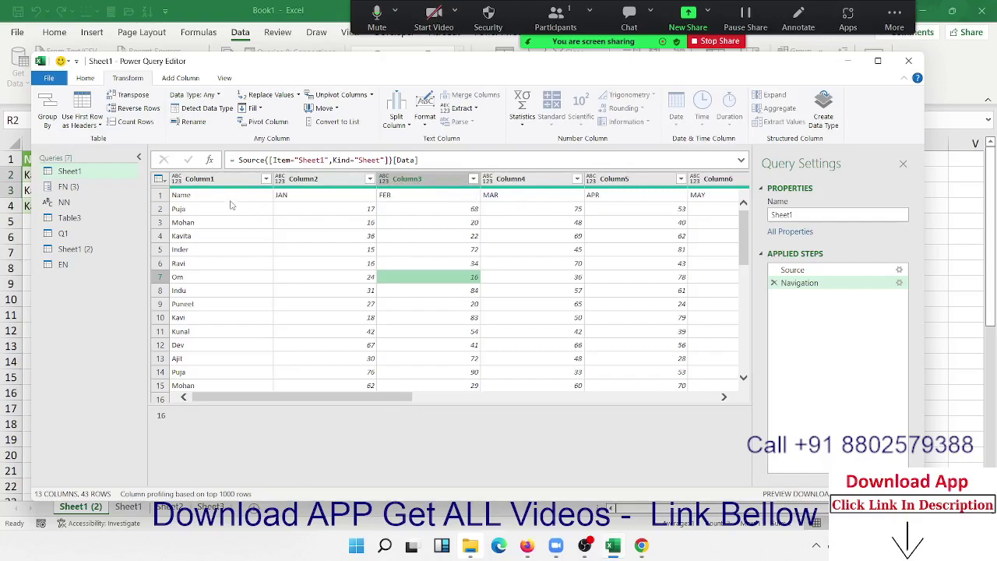
pyautogui.click(232, 201)
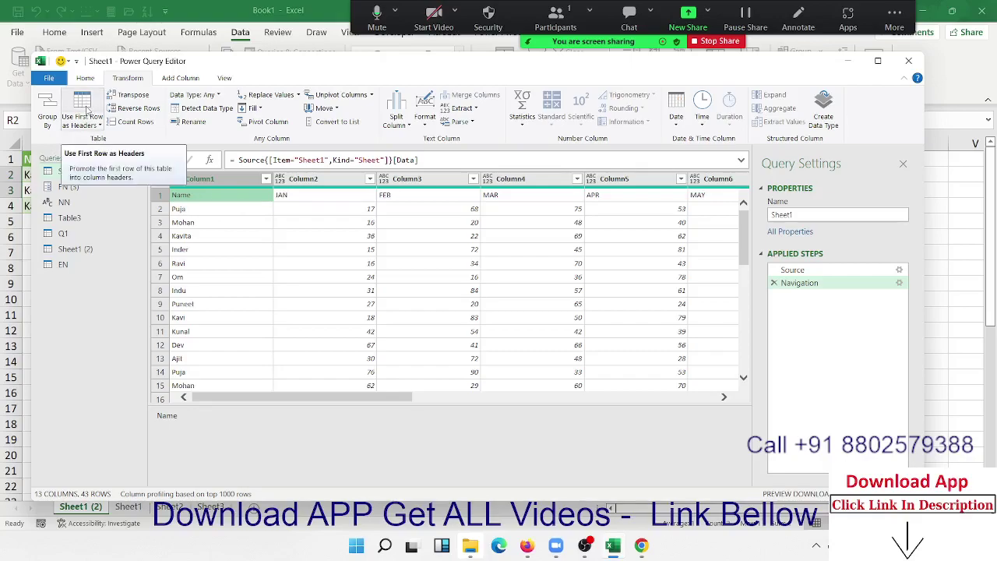
pyautogui.click(89, 124)
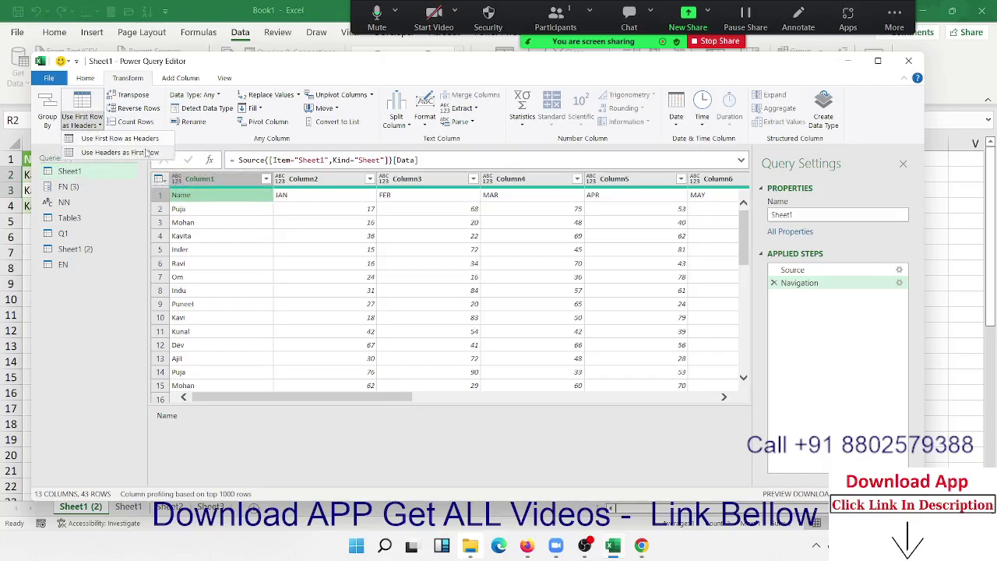
pyautogui.click(143, 139)
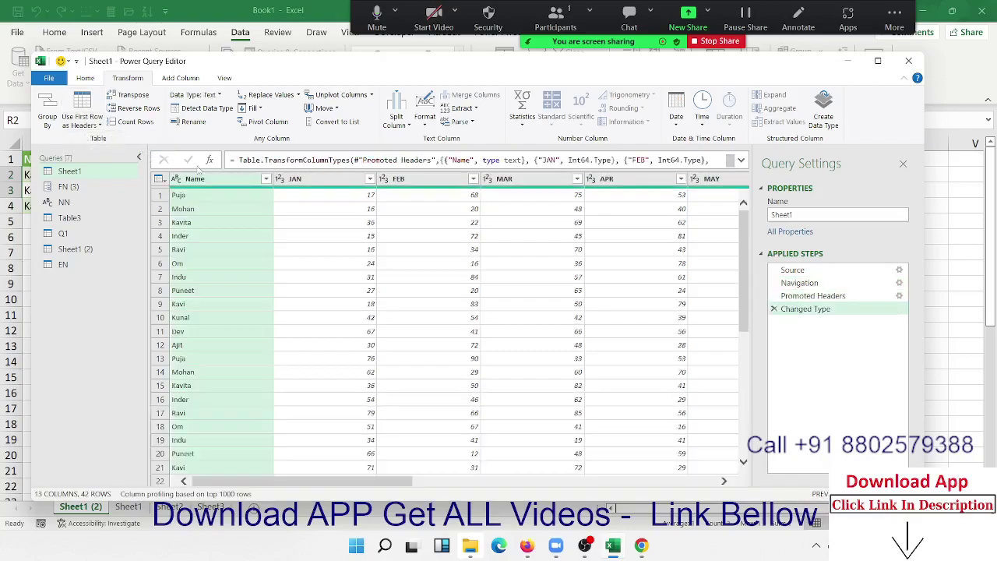
# Look through the NN, FN (3) and Table3 queries, then open Sheet1 (2).
pyautogui.click(352, 209)
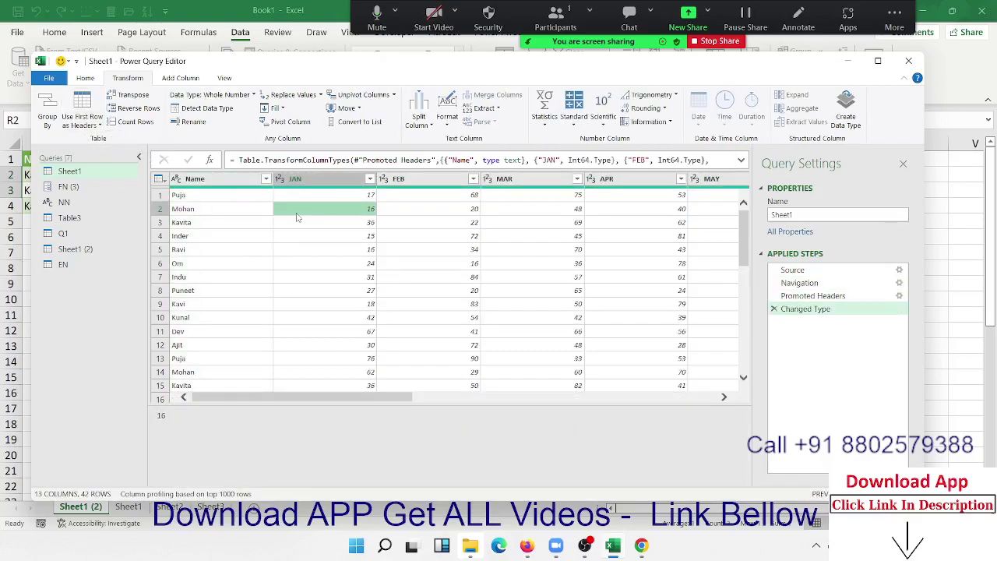
pyautogui.click(269, 225)
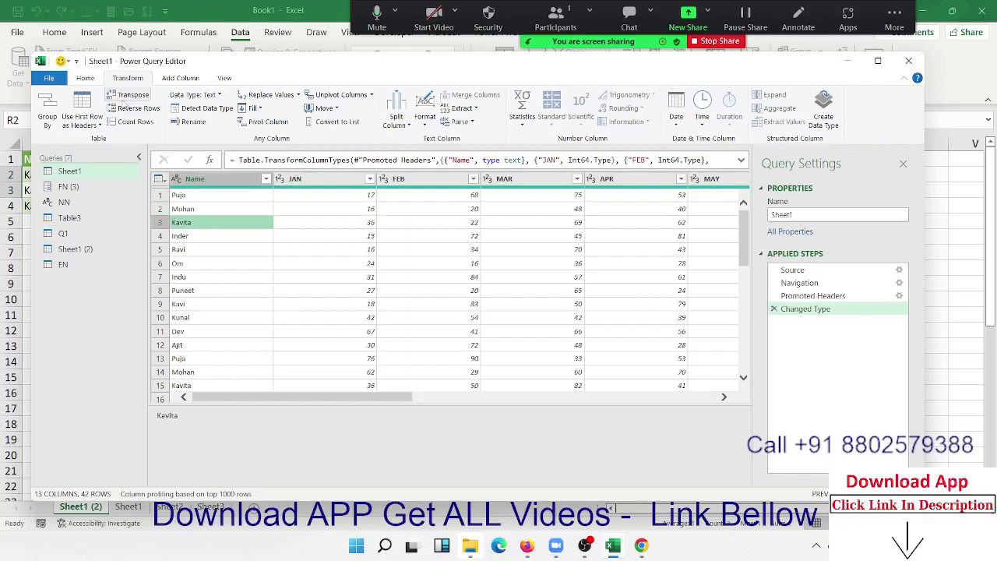
pyautogui.click(99, 201)
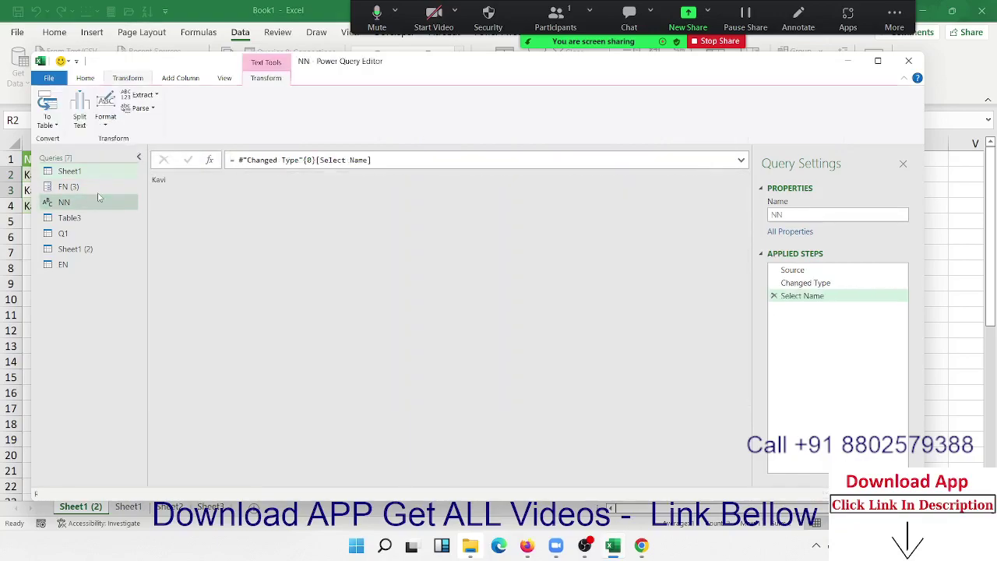
pyautogui.doubleClick(97, 191)
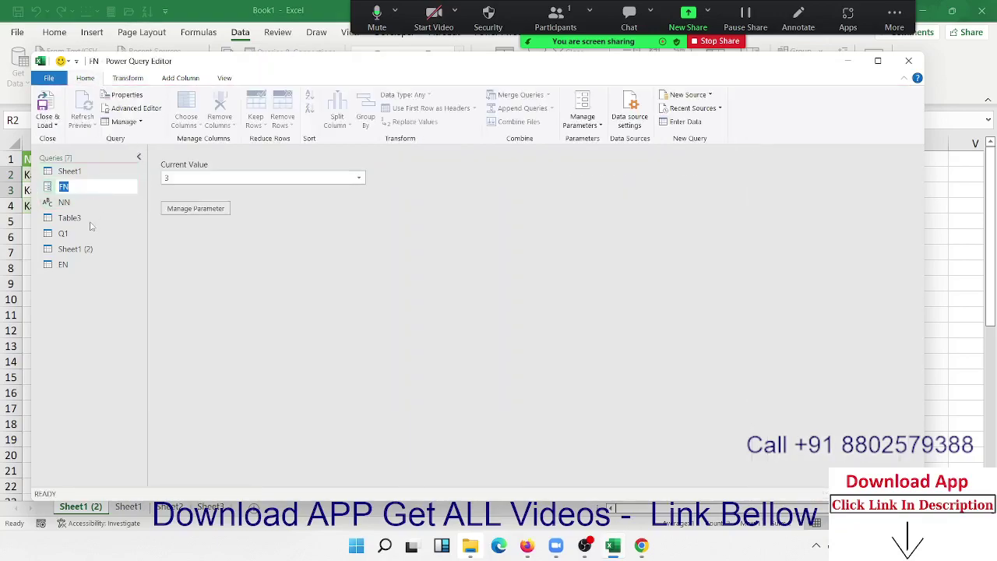
pyautogui.click(87, 220)
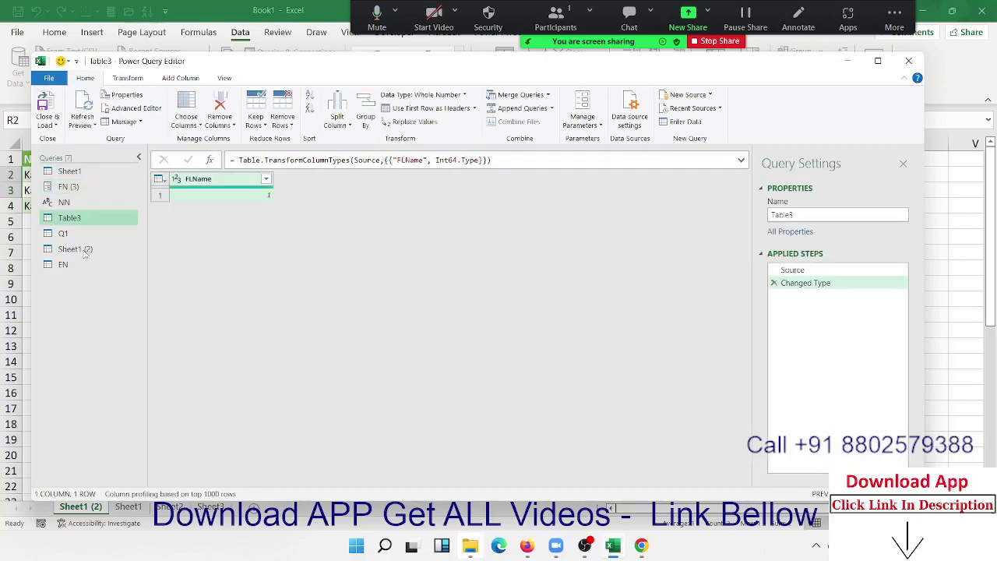
pyautogui.click(85, 251)
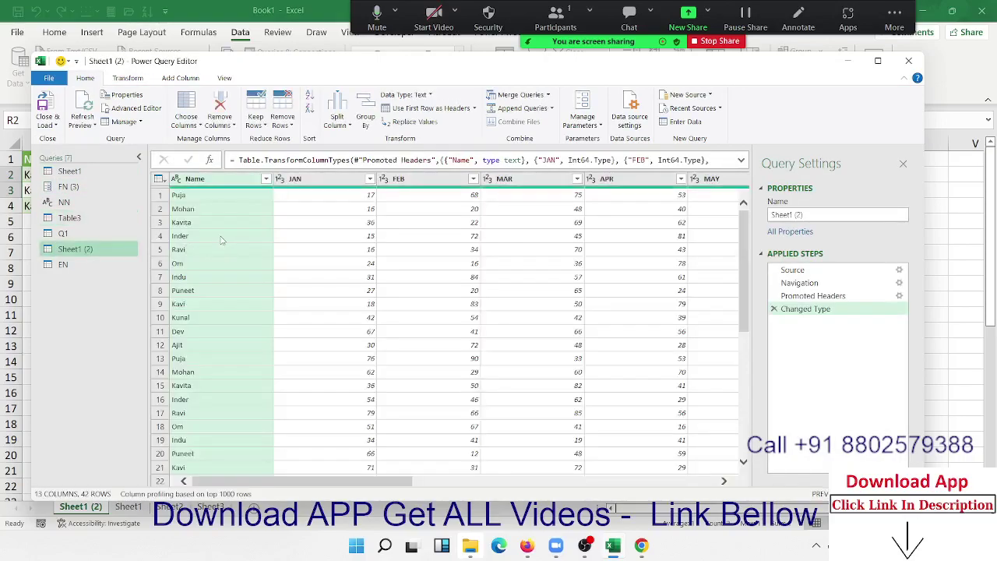
# Review Sheet1 (2)'s Name, JAN and FEB values, leaving the Name column selected.
pyautogui.click(304, 212)
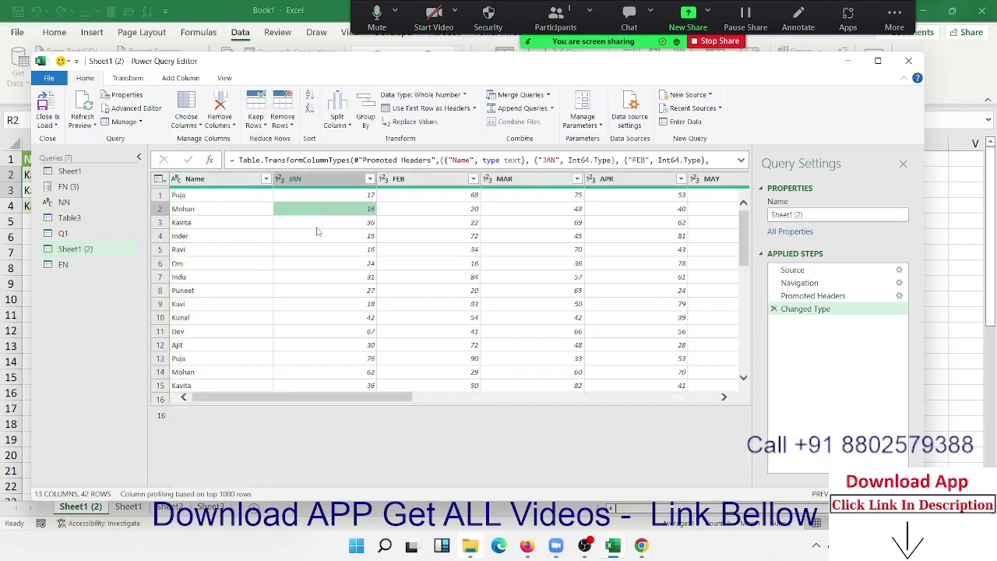
pyautogui.scroll(-9, 318, 234)
pyautogui.scroll(9, 317, 234)
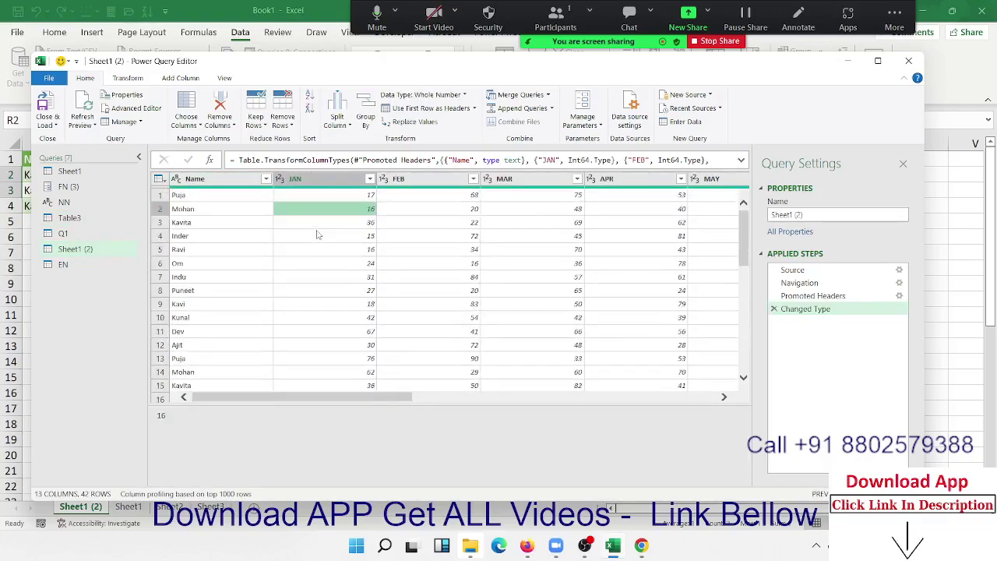
pyautogui.click(227, 196)
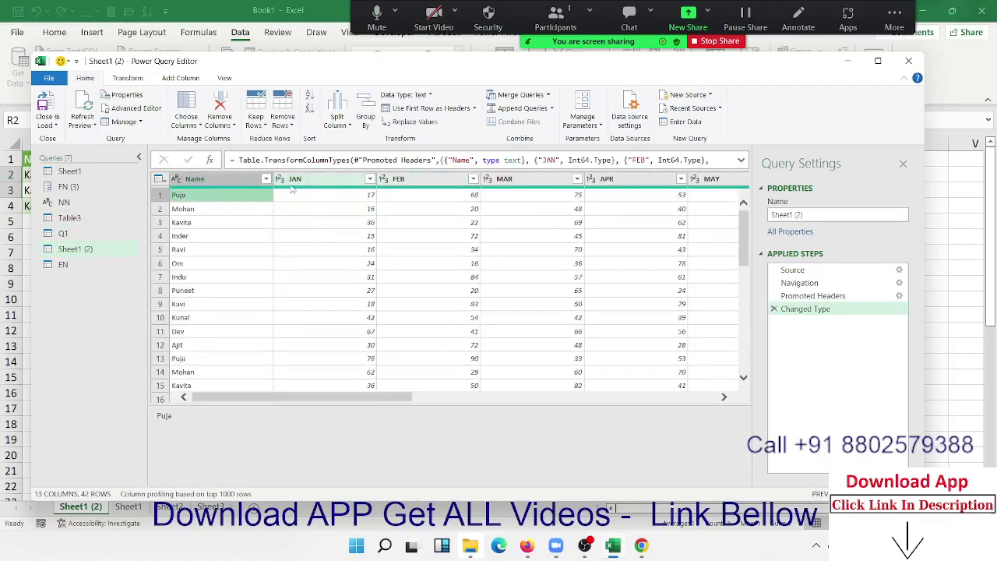
pyautogui.click(419, 184)
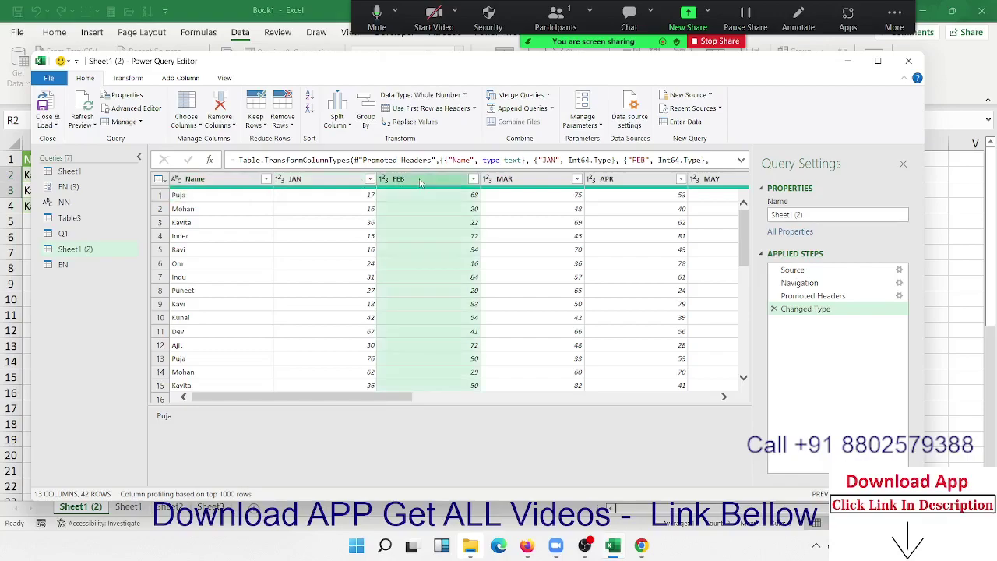
pyautogui.click(220, 211)
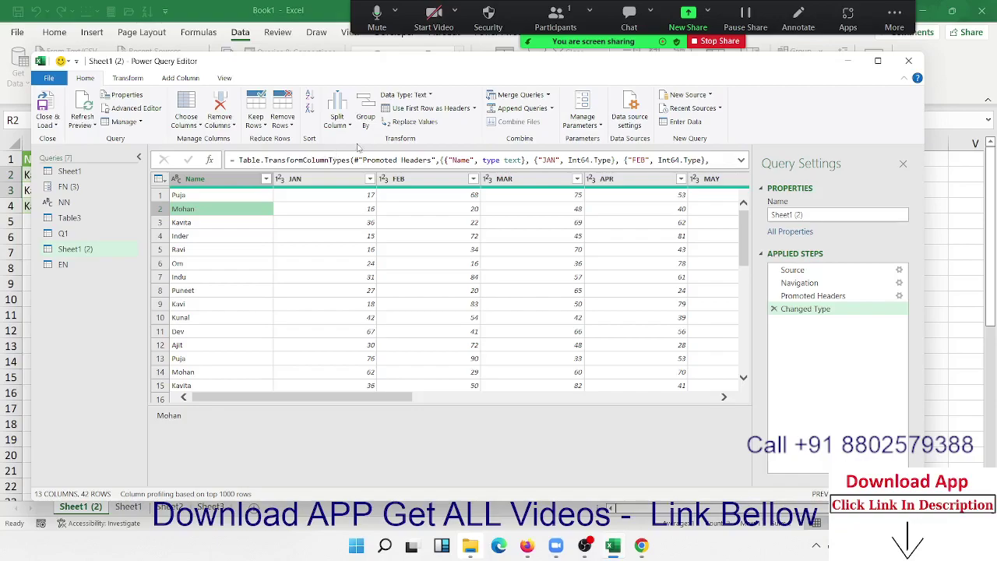
pyautogui.click(137, 80)
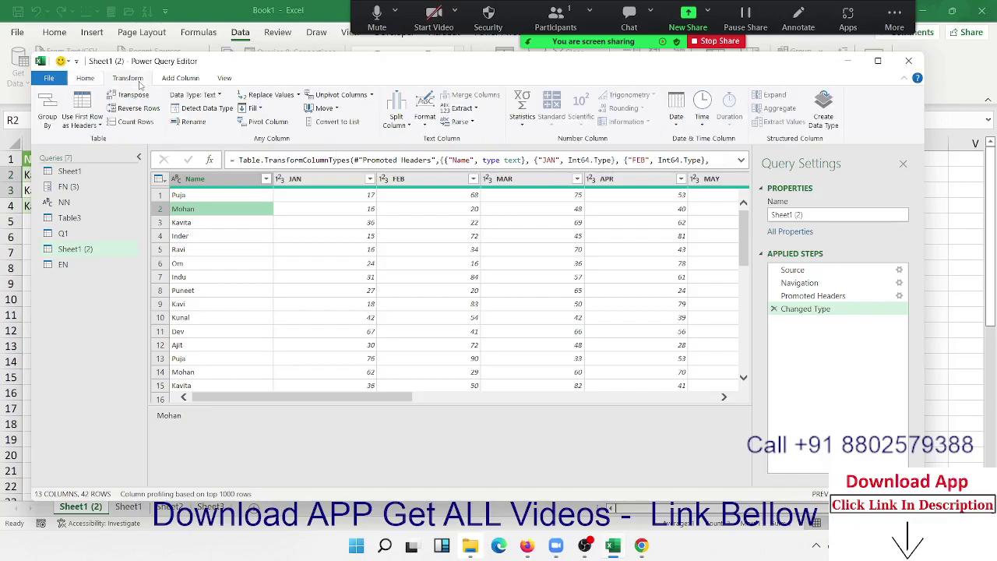
pyautogui.click(264, 123)
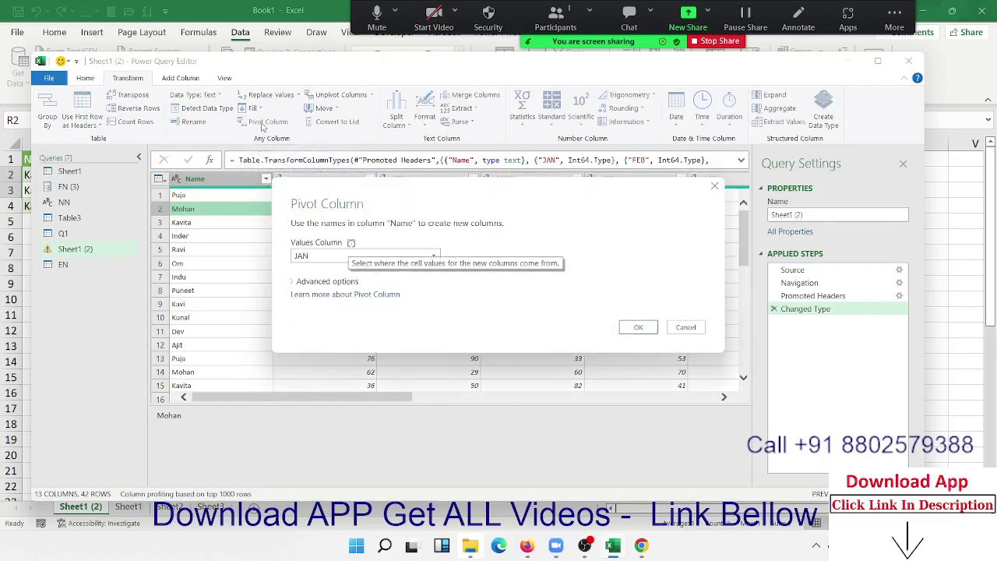
pyautogui.click(303, 257)
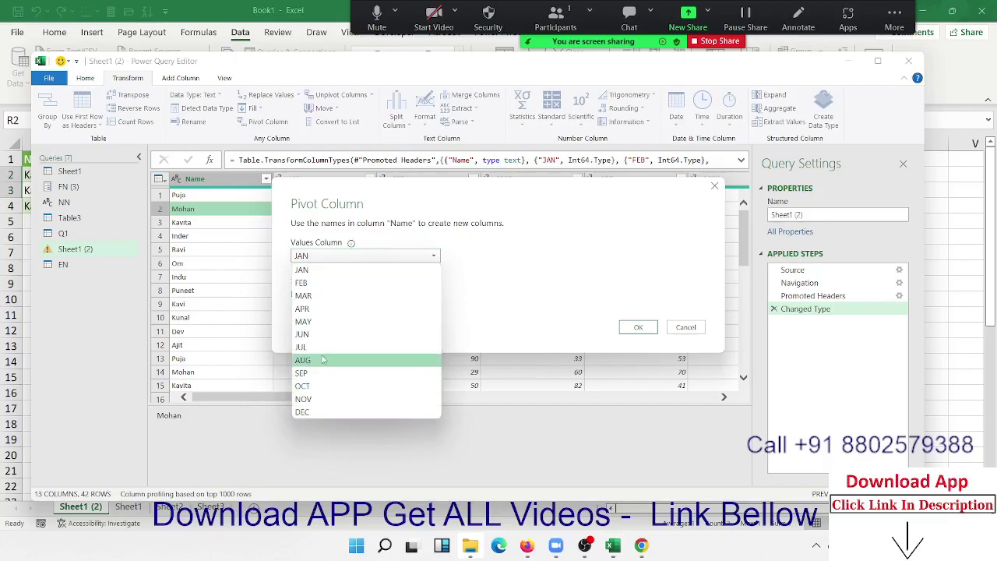
pyautogui.click(515, 245)
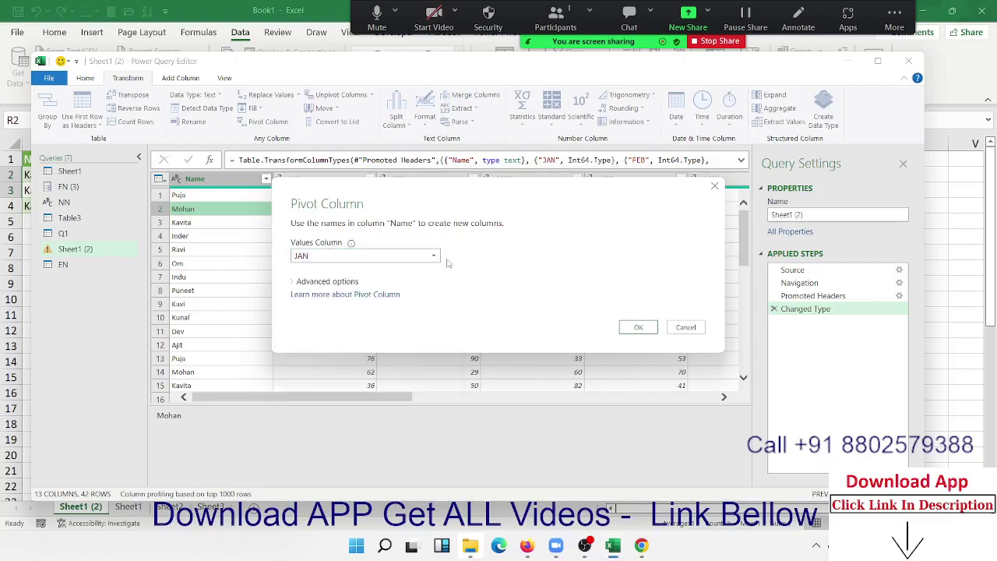
pyautogui.click(344, 285)
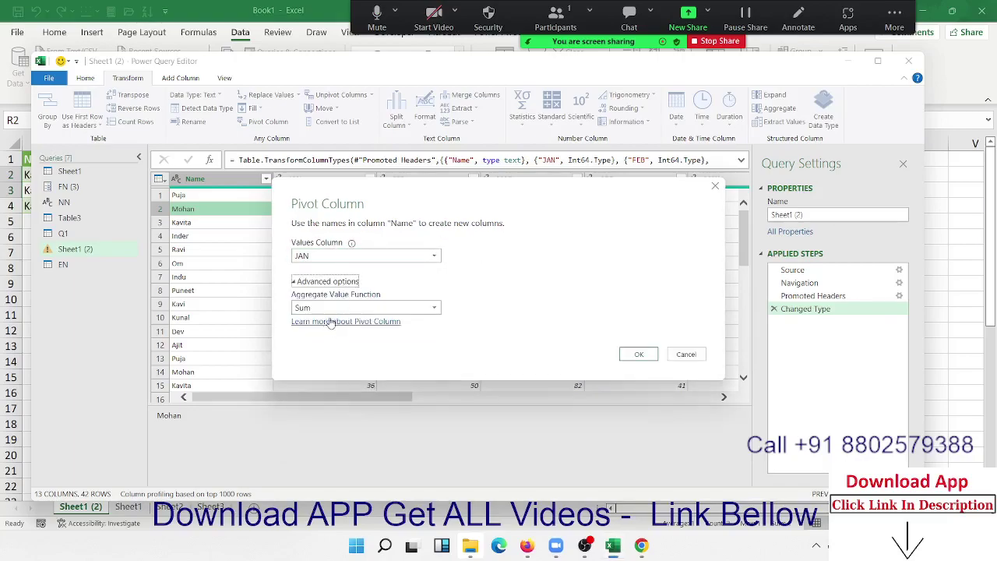
pyautogui.click(639, 355)
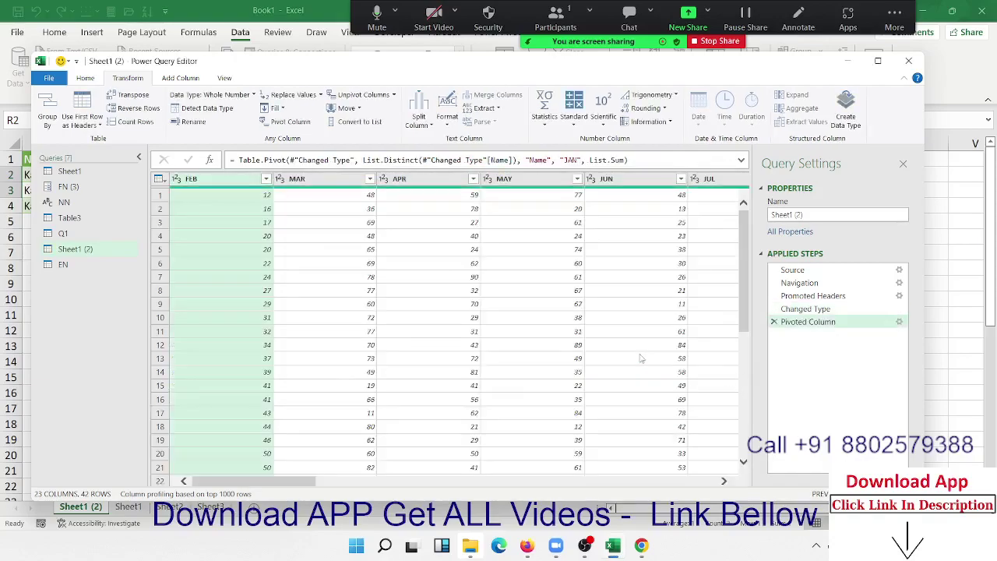
pyautogui.moveTo(289, 482); pyautogui.dragTo(724, 492)
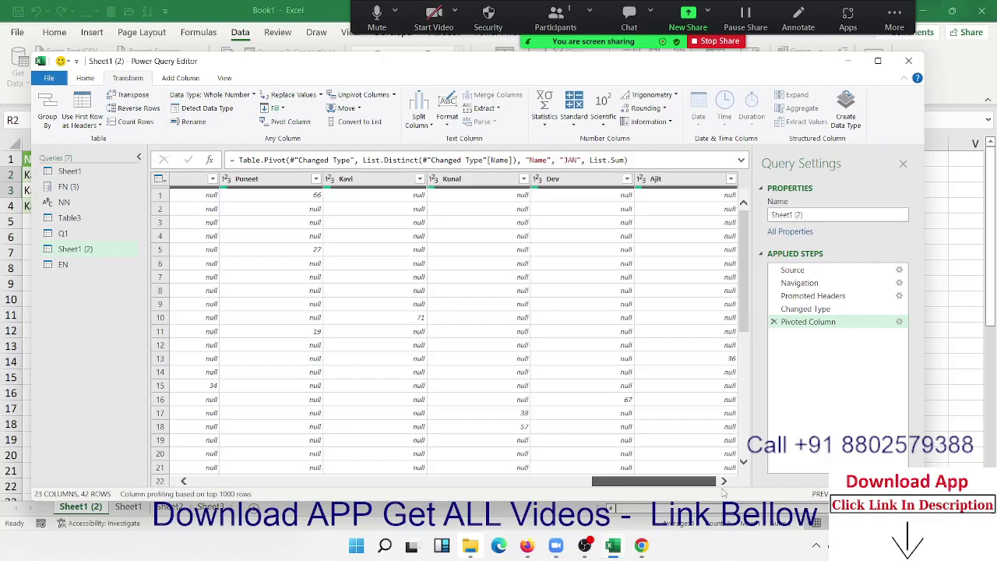
pyautogui.moveTo(724, 492); pyautogui.dragTo(346, 335)
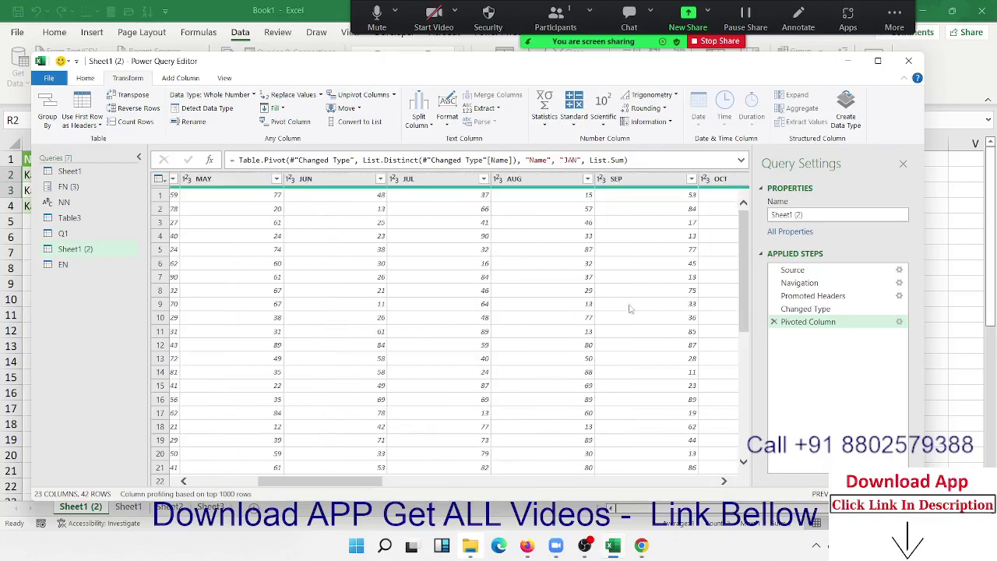
# Remove the pivot step, move through Q1 to the EN query, and select PUJA in Name.
pyautogui.click(787, 309)
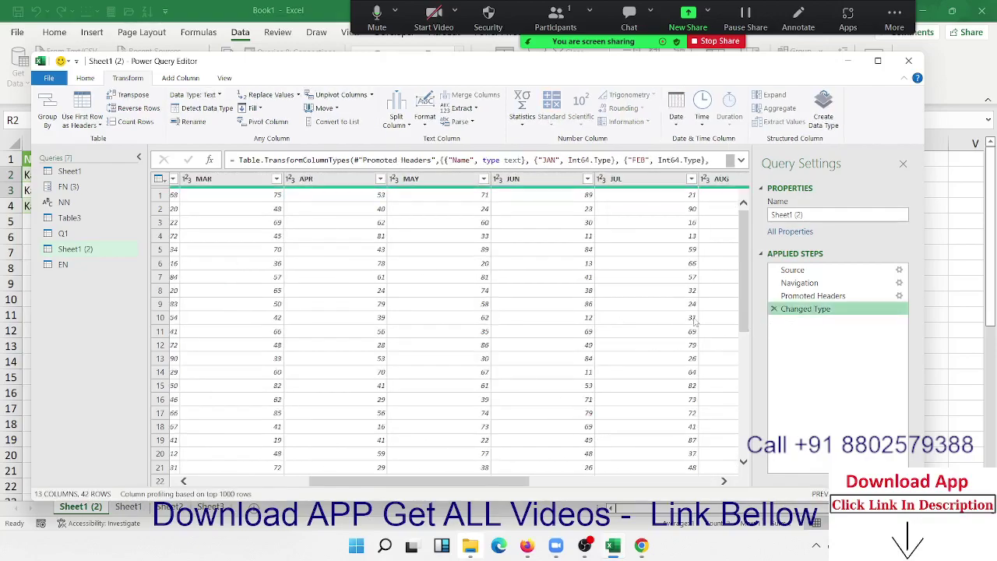
pyautogui.click(69, 234)
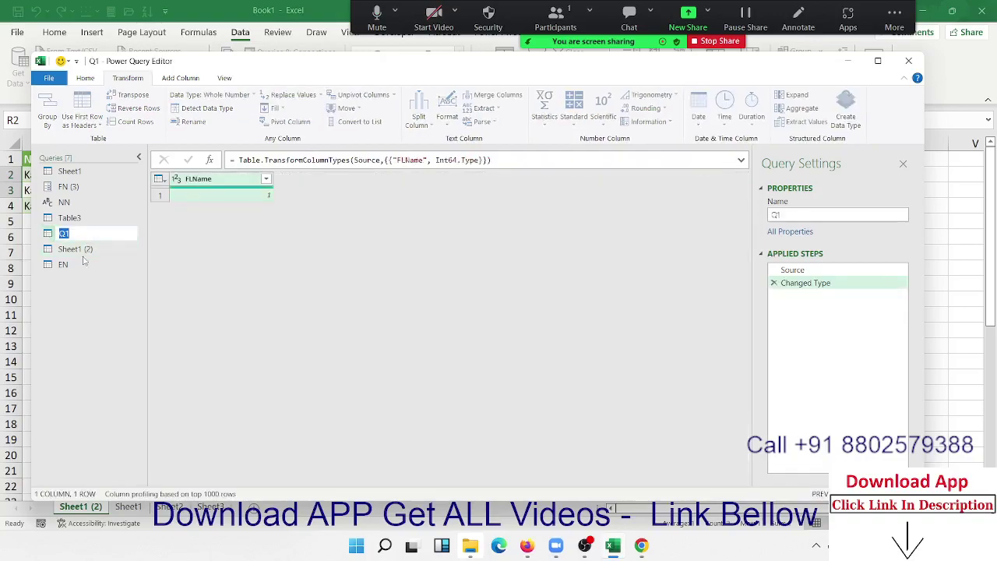
pyautogui.click(78, 265)
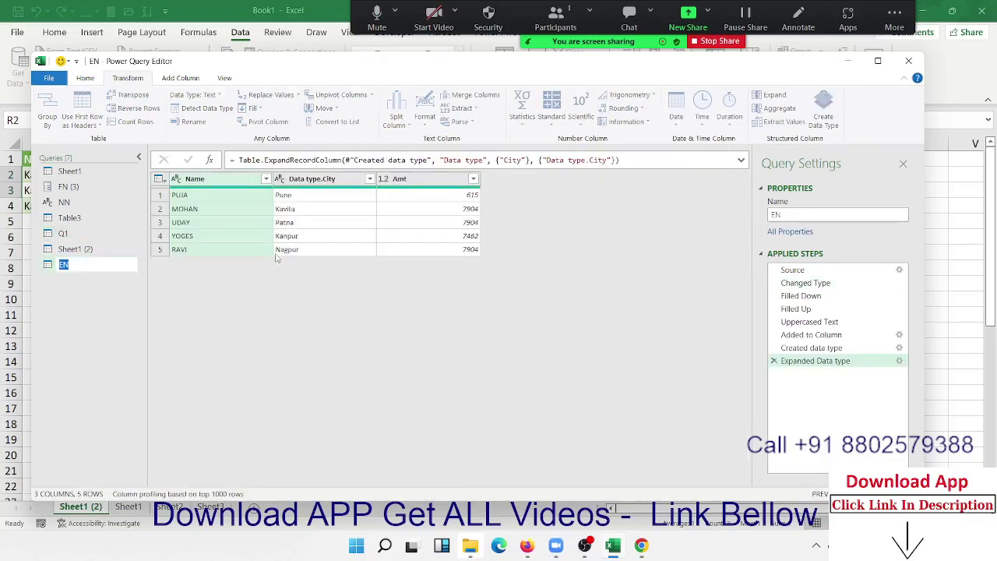
pyautogui.click(206, 195)
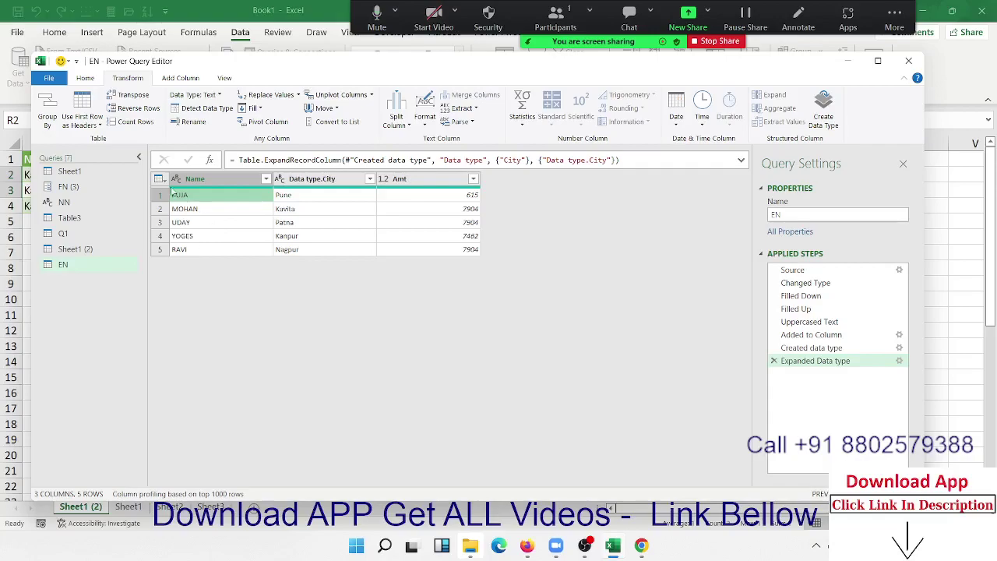
# Transpose the EN table, then transpose it back to three columns.
pyautogui.click(133, 95)
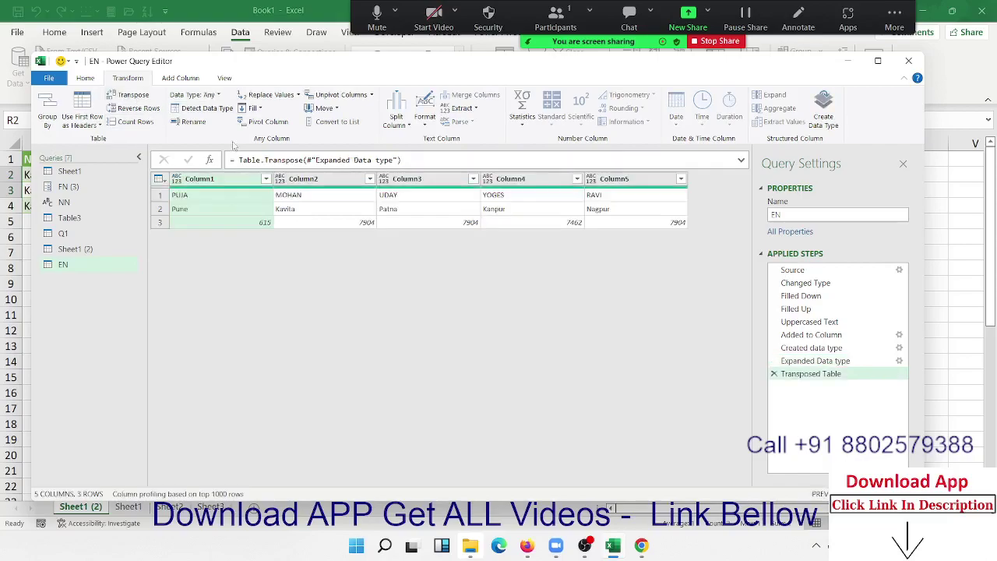
pyautogui.click(239, 197)
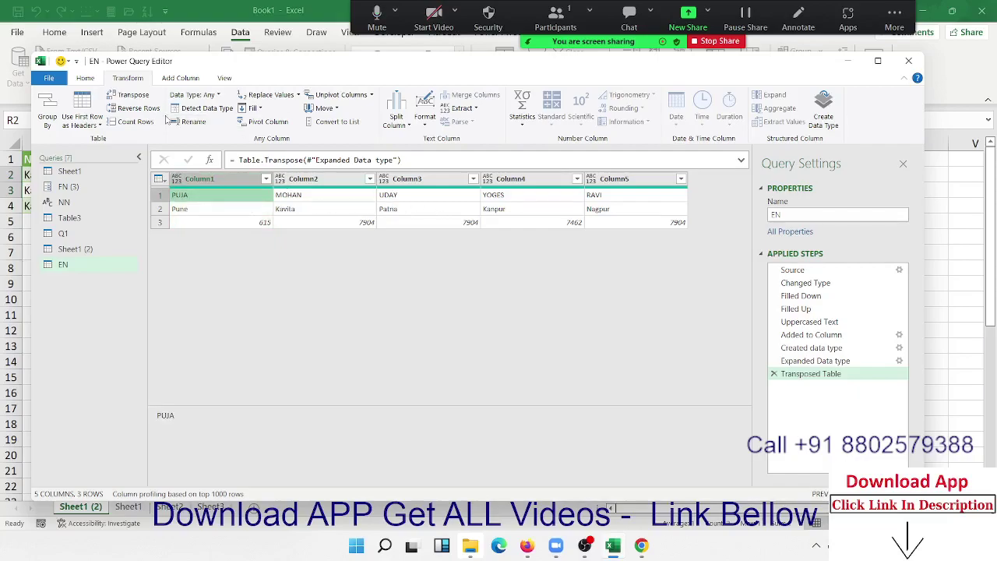
pyautogui.click(134, 95)
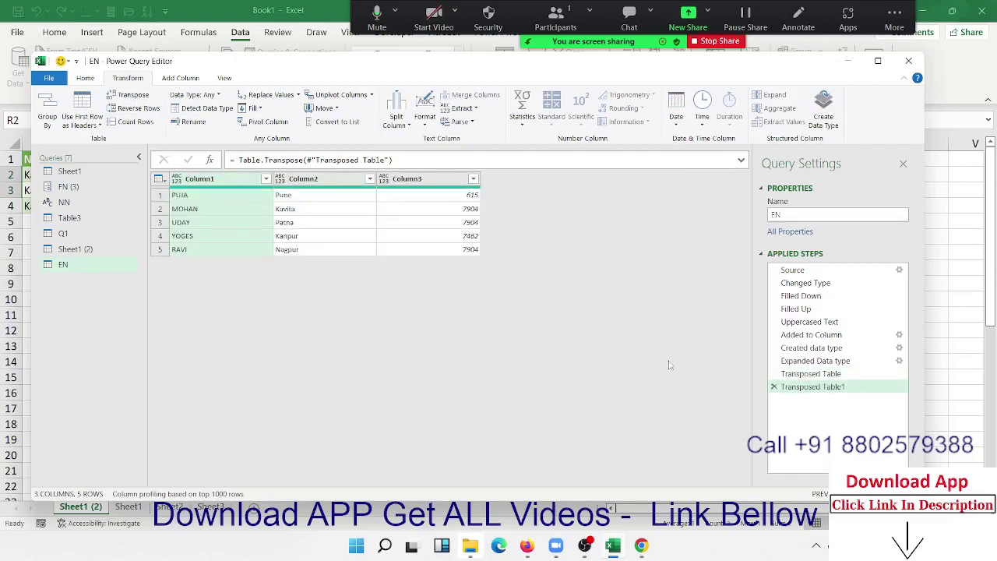
# Delete both Transposed Table steps and the Expanded Data type step.
pyautogui.click(774, 386)
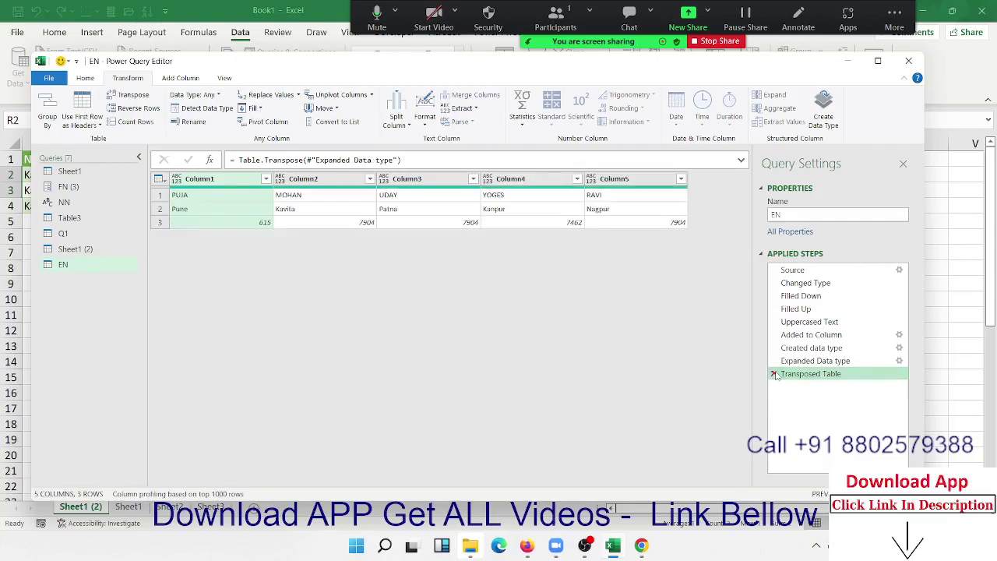
pyautogui.click(774, 374)
pyautogui.click(774, 361)
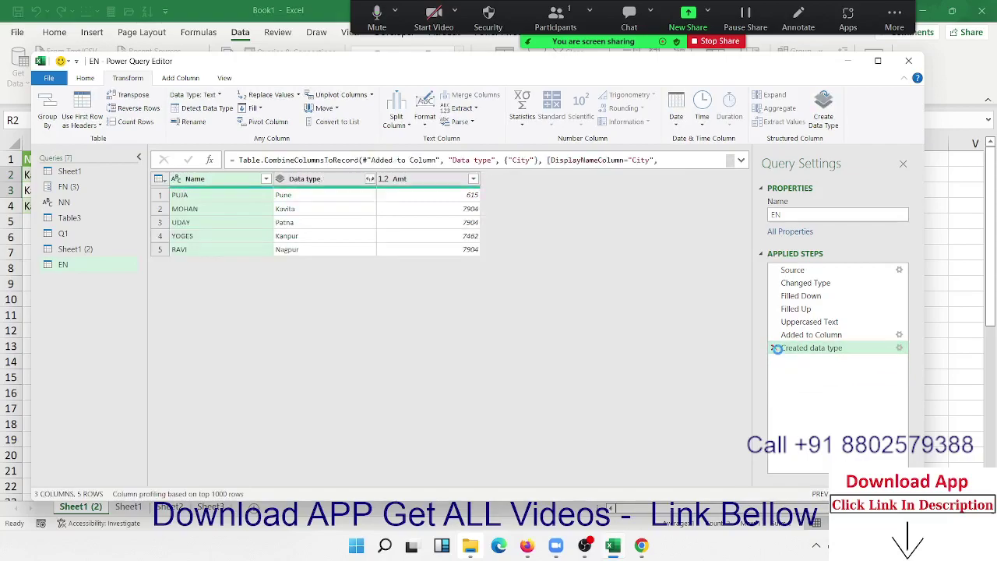
# Delete the data type, added column, uppercase, fill-up and fill-down steps.
pyautogui.click(774, 348)
pyautogui.click(775, 335)
pyautogui.click(774, 322)
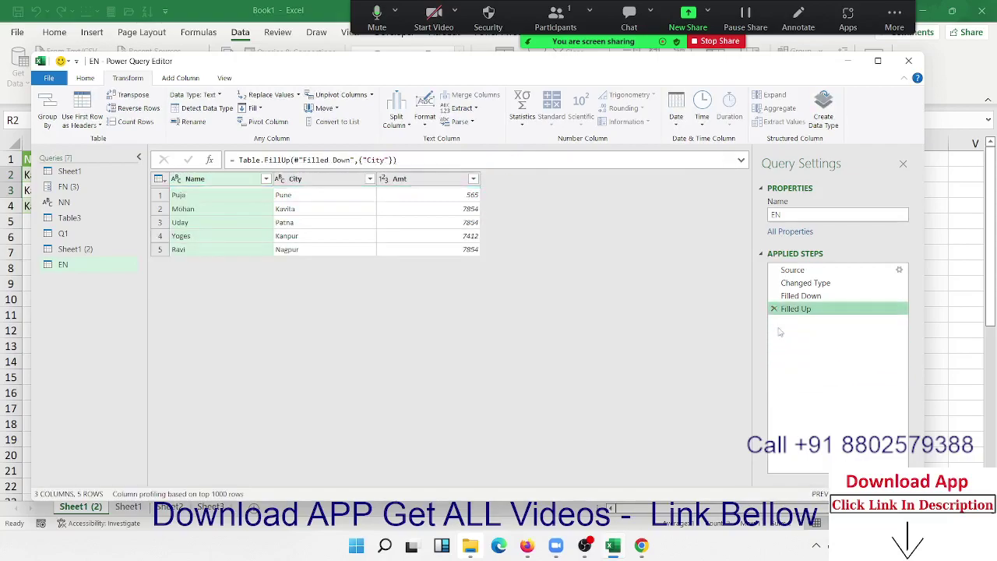
pyautogui.click(774, 308)
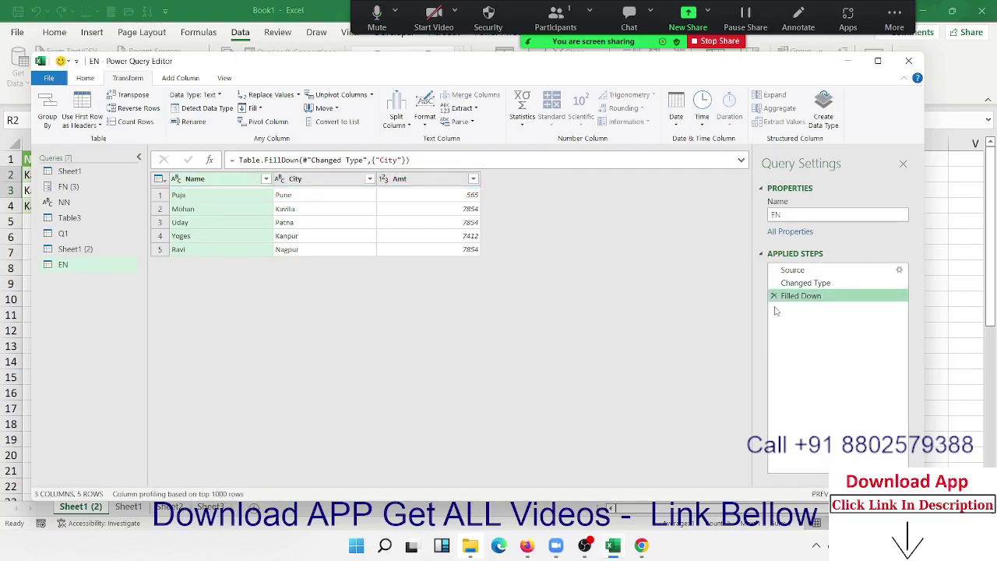
pyautogui.click(774, 296)
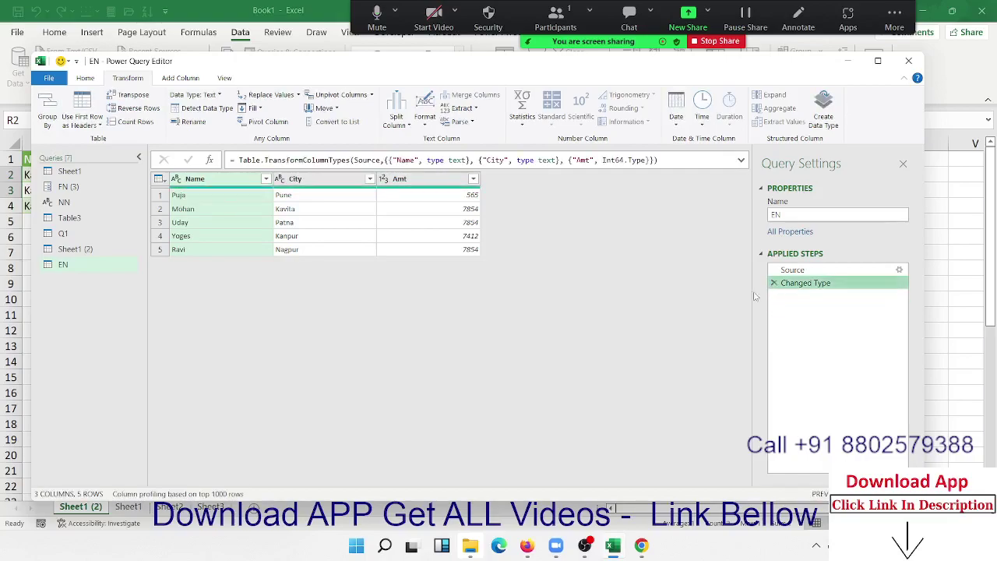
# Transpose EN into five columns, transpose it back, and delete the second transpose step.
pyautogui.click(141, 96)
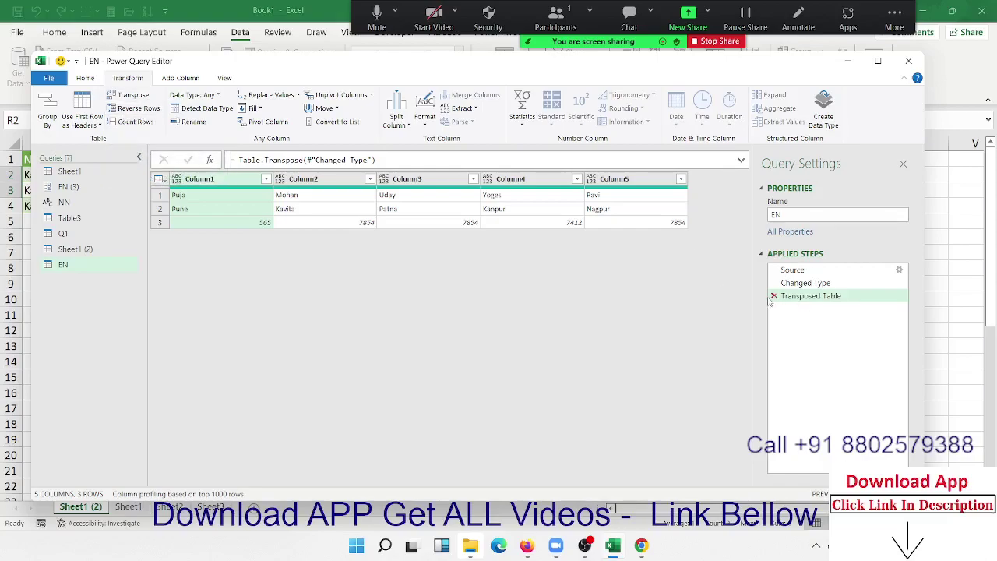
pyautogui.click(133, 95)
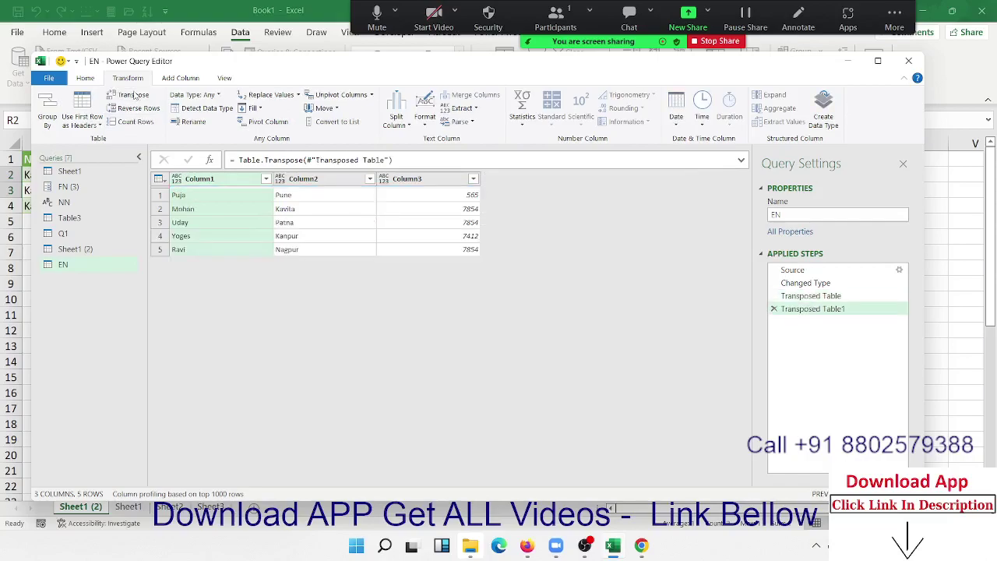
pyautogui.click(774, 309)
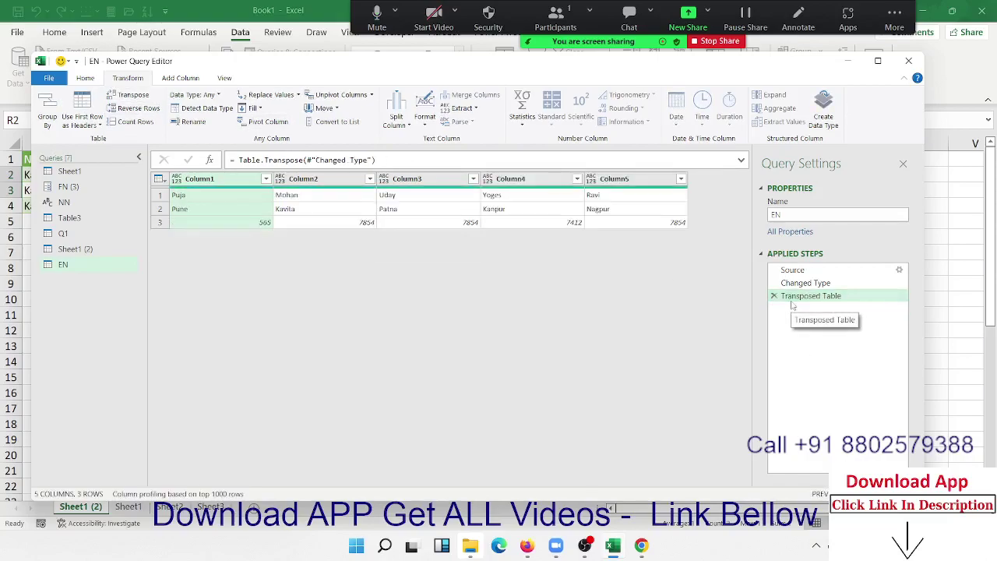
pyautogui.click(773, 296)
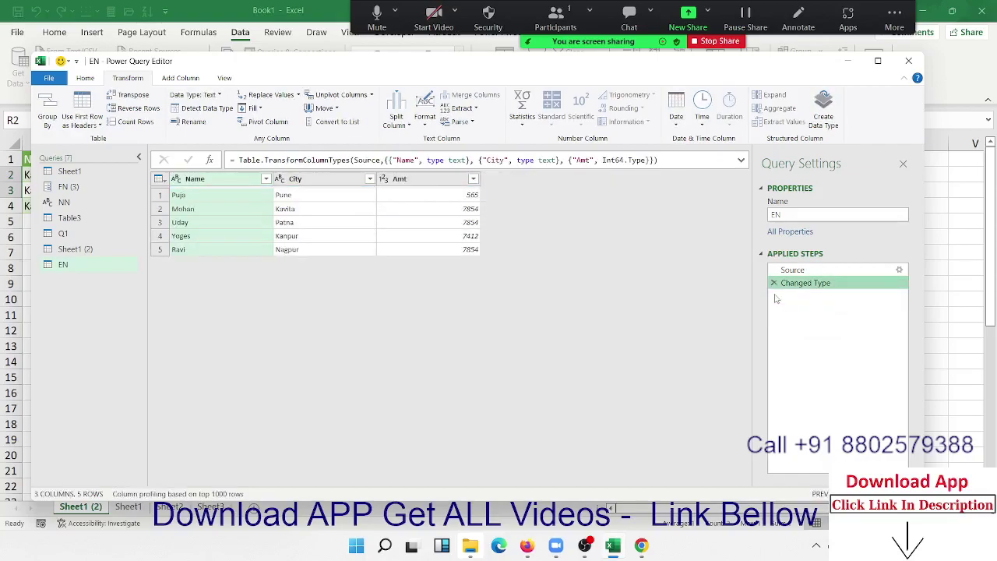
pyautogui.click(217, 211)
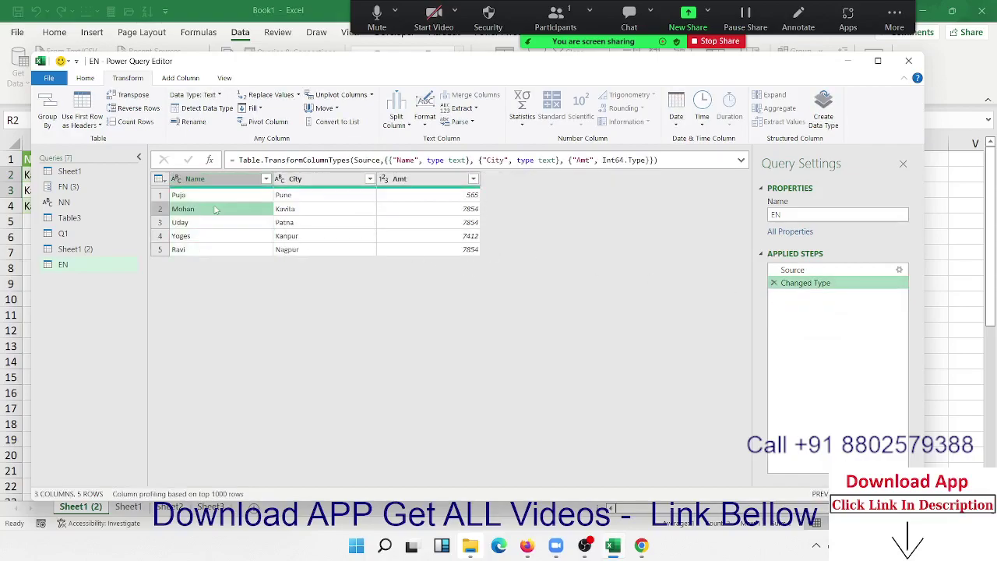
pyautogui.click(328, 214)
pyautogui.press('Left')
pyautogui.press('Up')
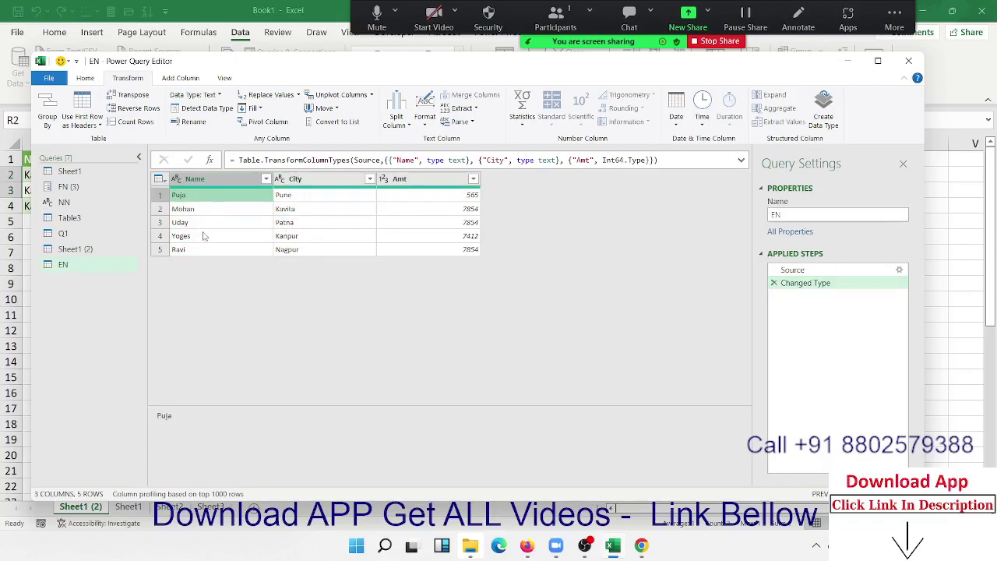
pyautogui.click(137, 108)
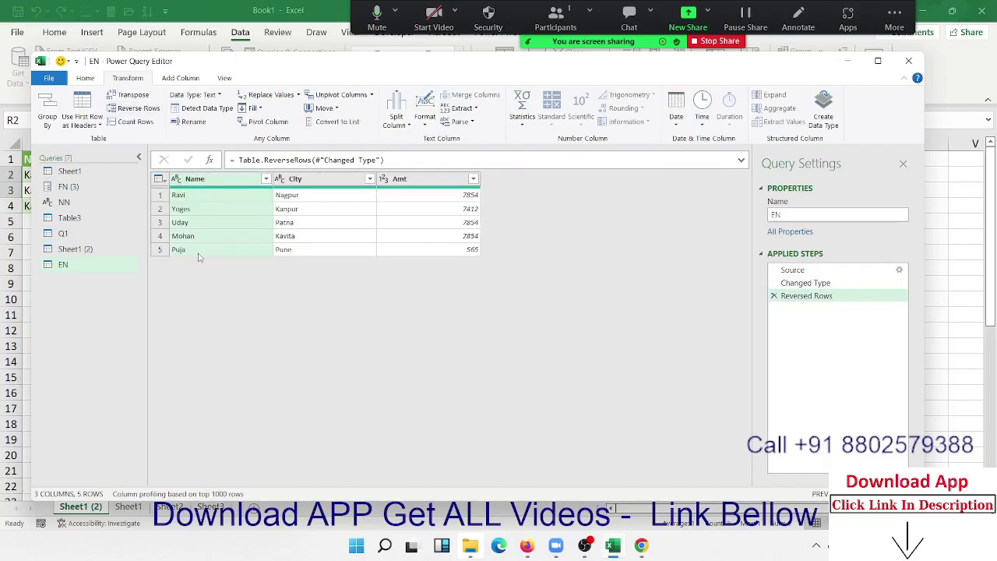
pyautogui.click(774, 296)
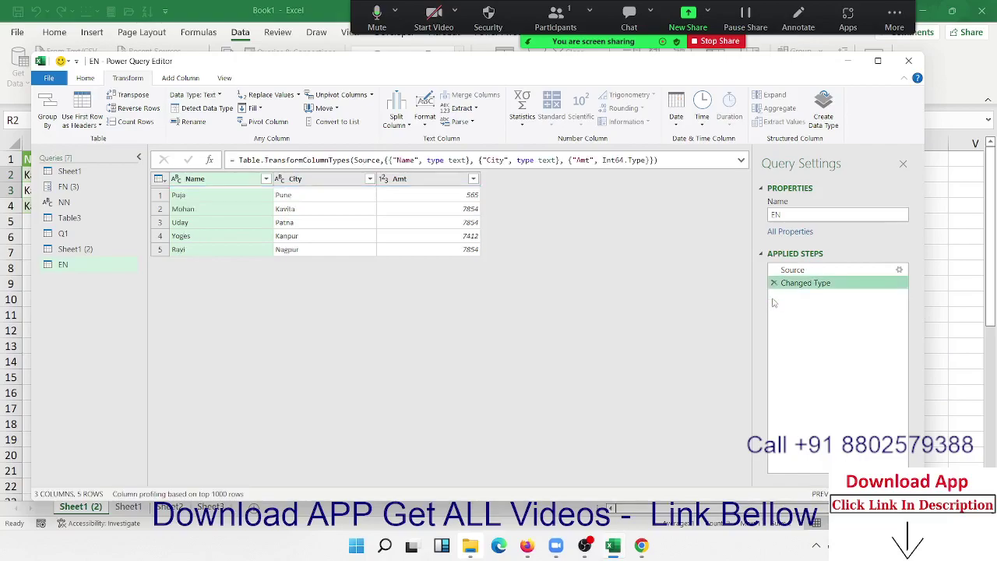
pyautogui.click(129, 109)
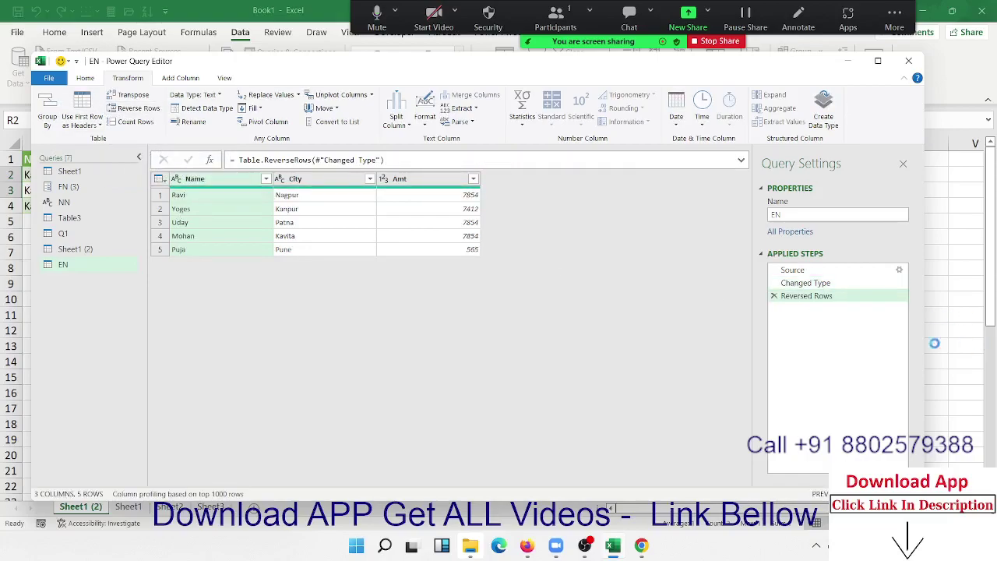
pyautogui.click(774, 297)
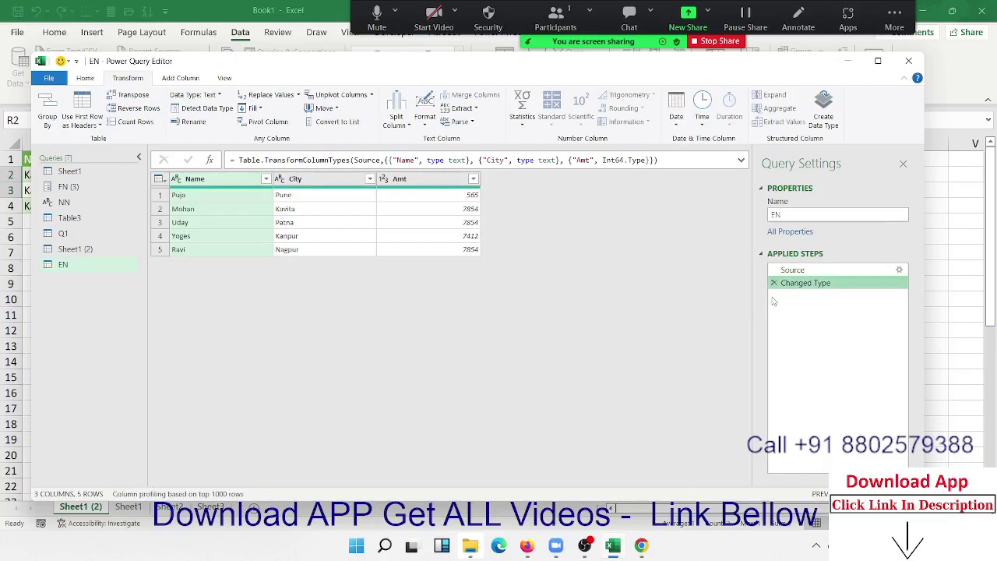
pyautogui.click(253, 214)
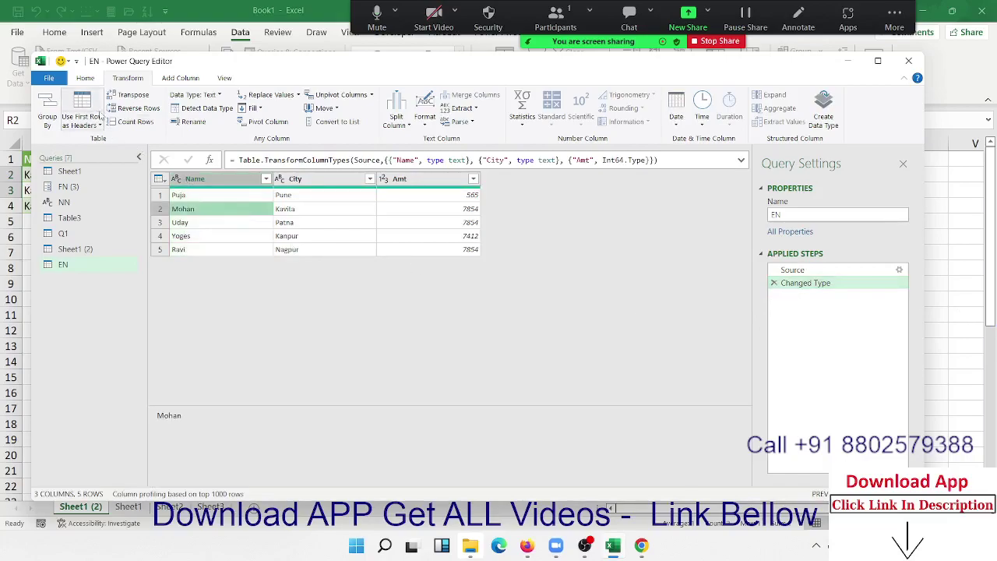
pyautogui.click(114, 122)
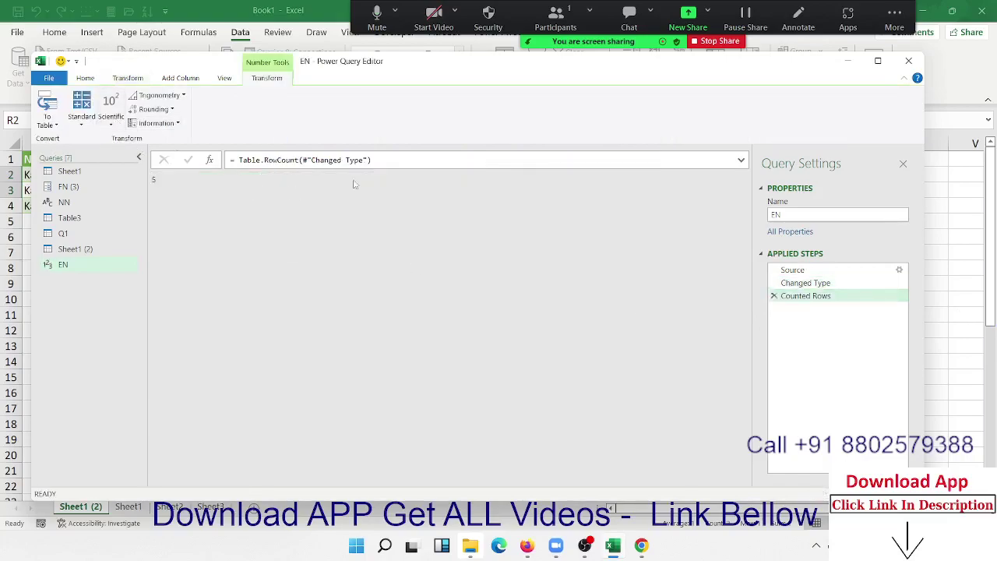
pyautogui.click(334, 166)
pyautogui.moveTo(351, 163)
pyautogui.click(86, 126)
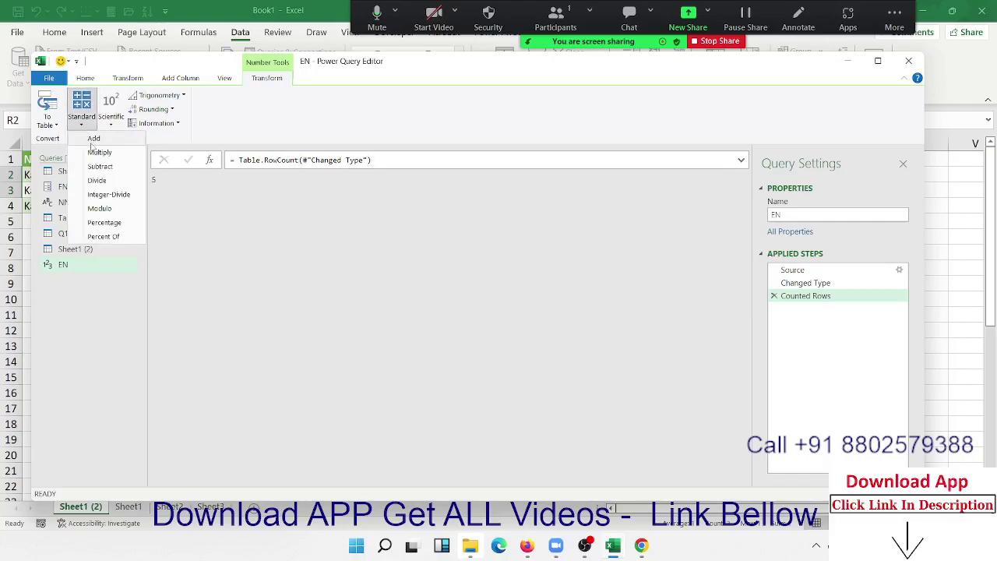
pyautogui.click(93, 153)
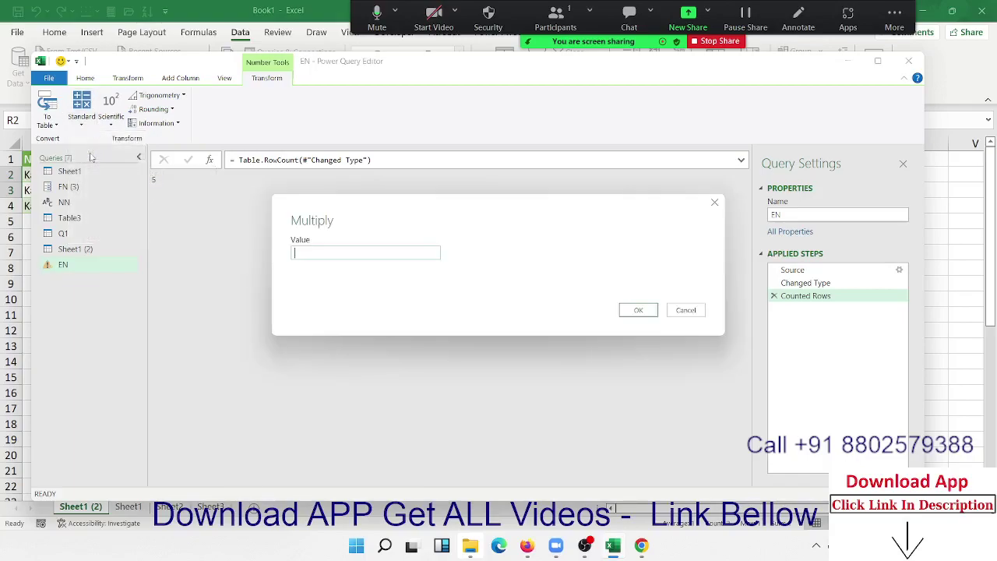
pyautogui.click(686, 310)
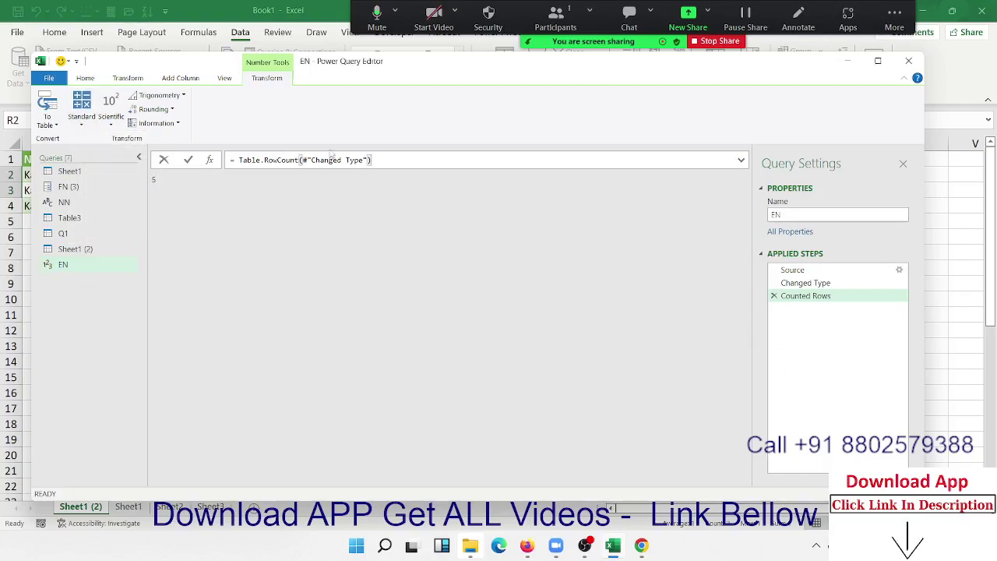
pyautogui.click(775, 301)
# Remove the row count step and select the Pune cell in the City column.
pyautogui.click(775, 297)
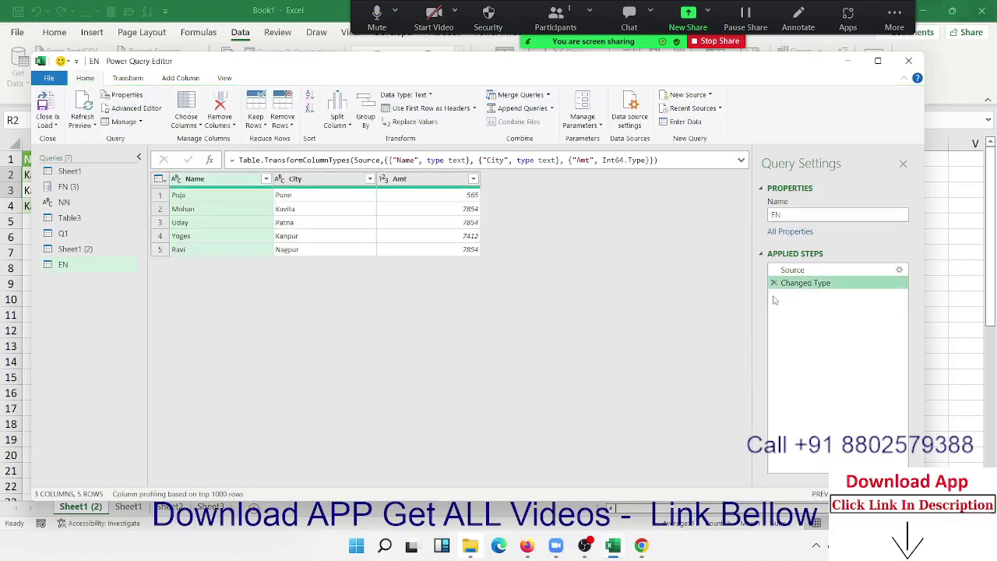
pyautogui.click(130, 80)
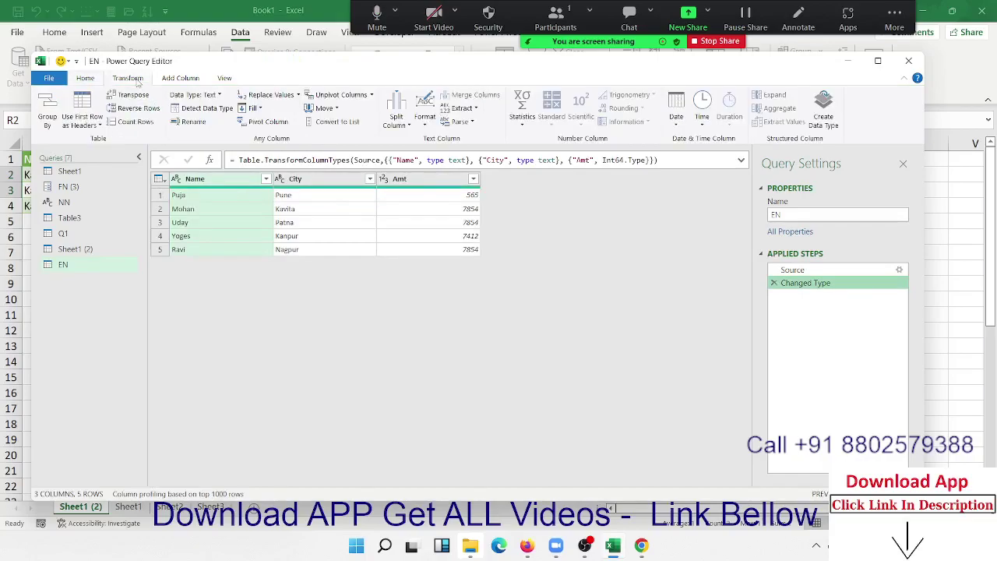
pyautogui.click(341, 210)
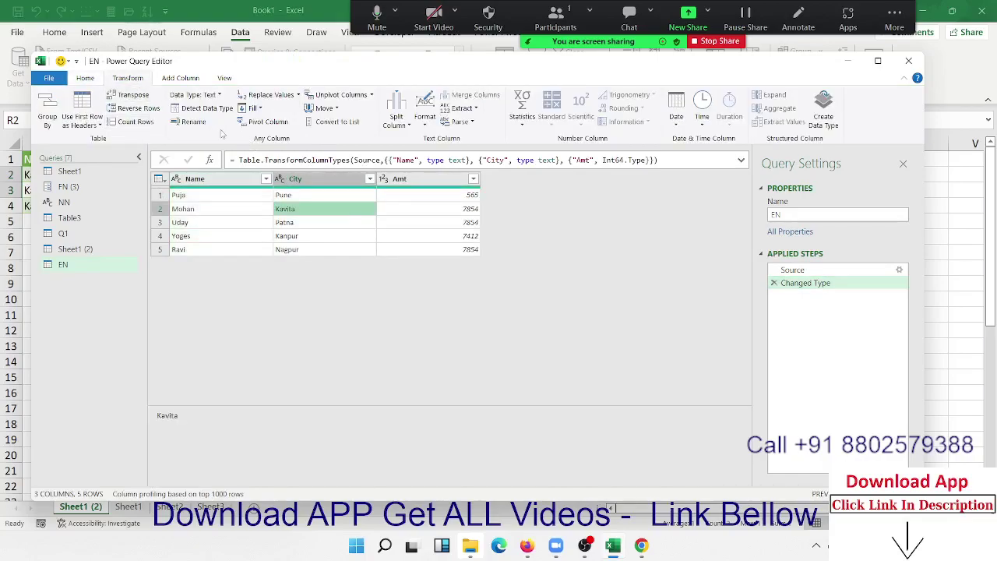
pyautogui.click(301, 183)
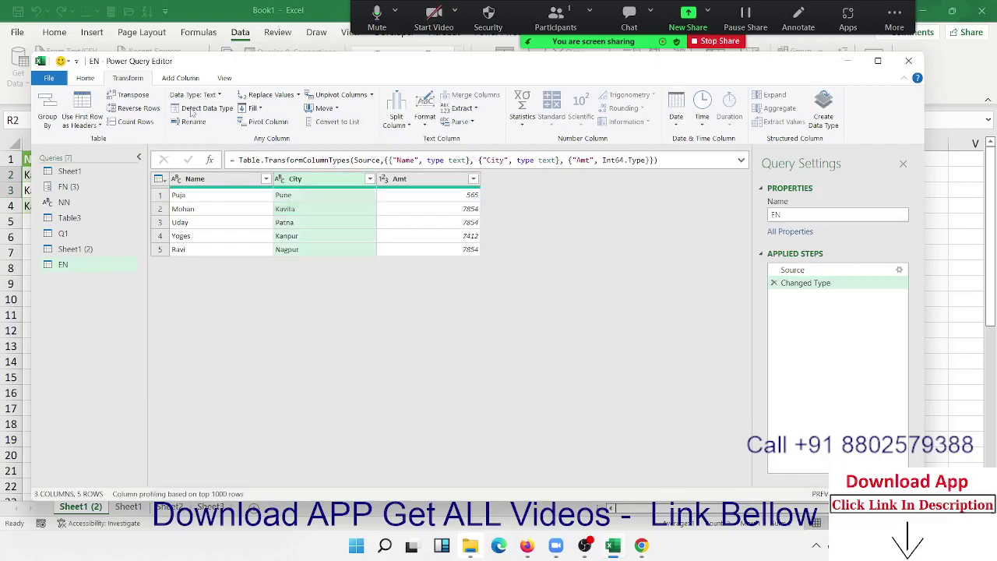
pyautogui.click(287, 197)
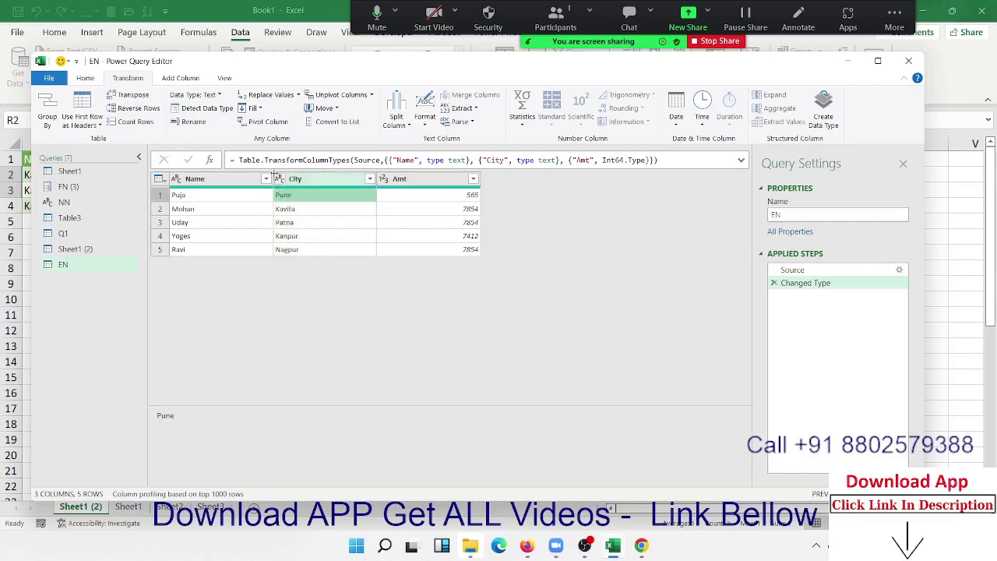
# Select an Amt value and choose Currency as the Amt column's data type.
pyautogui.click(219, 95)
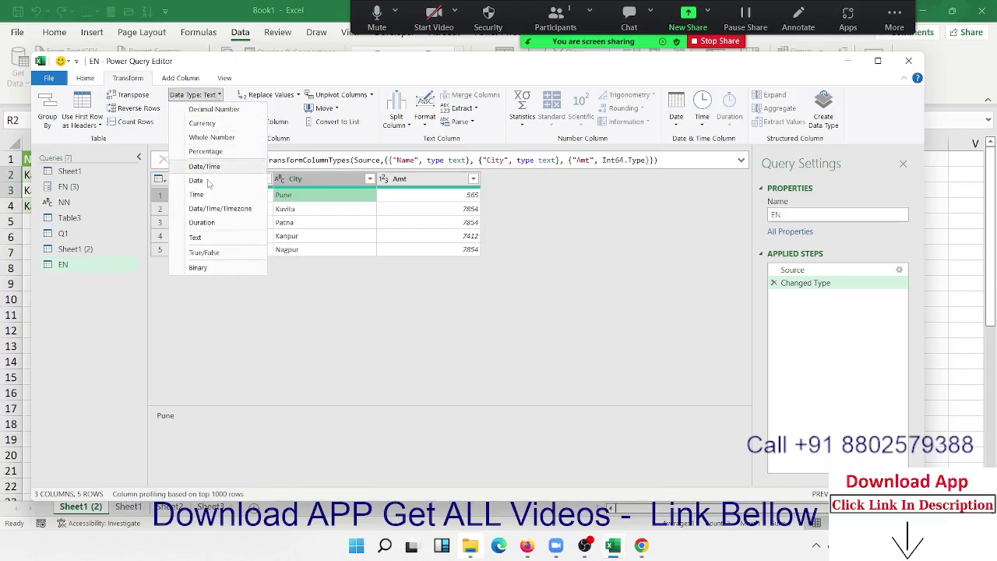
pyautogui.click(335, 214)
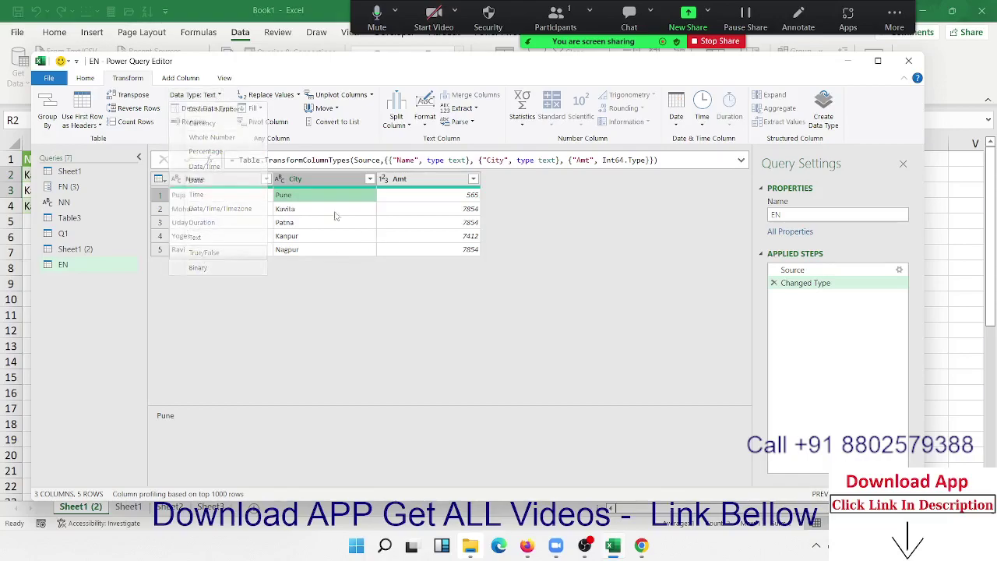
pyautogui.click(282, 184)
pyautogui.click(282, 183)
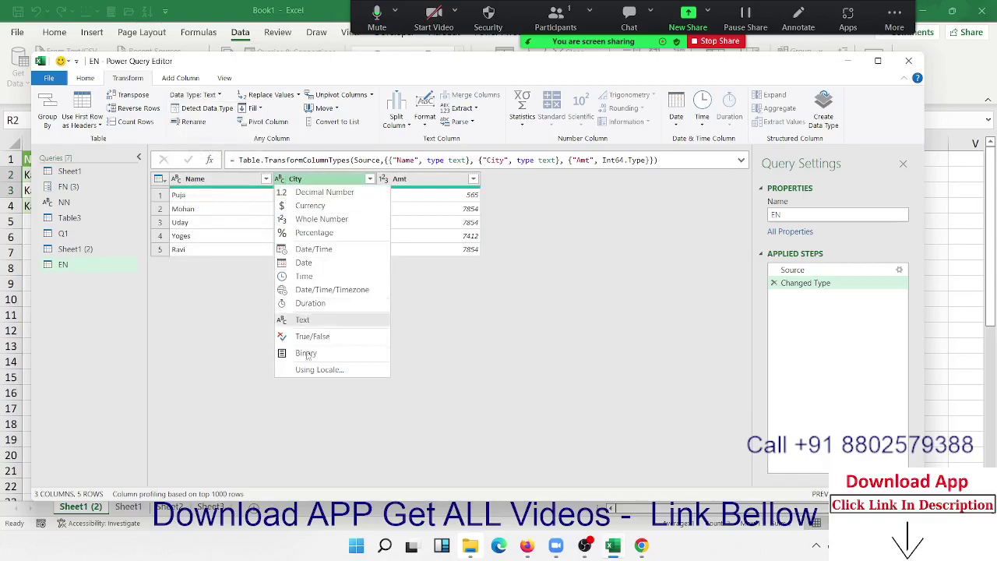
pyautogui.click(405, 208)
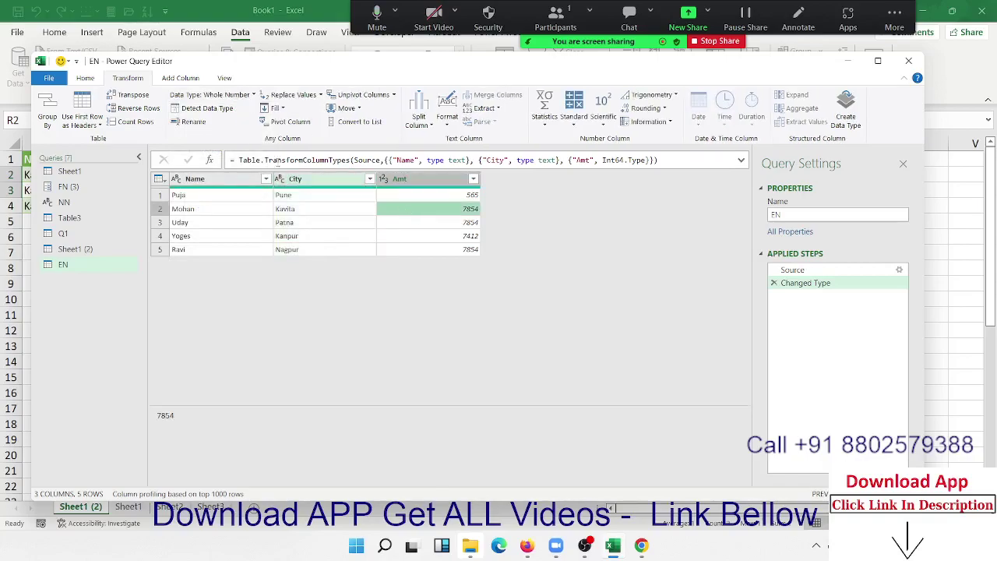
pyautogui.click(253, 95)
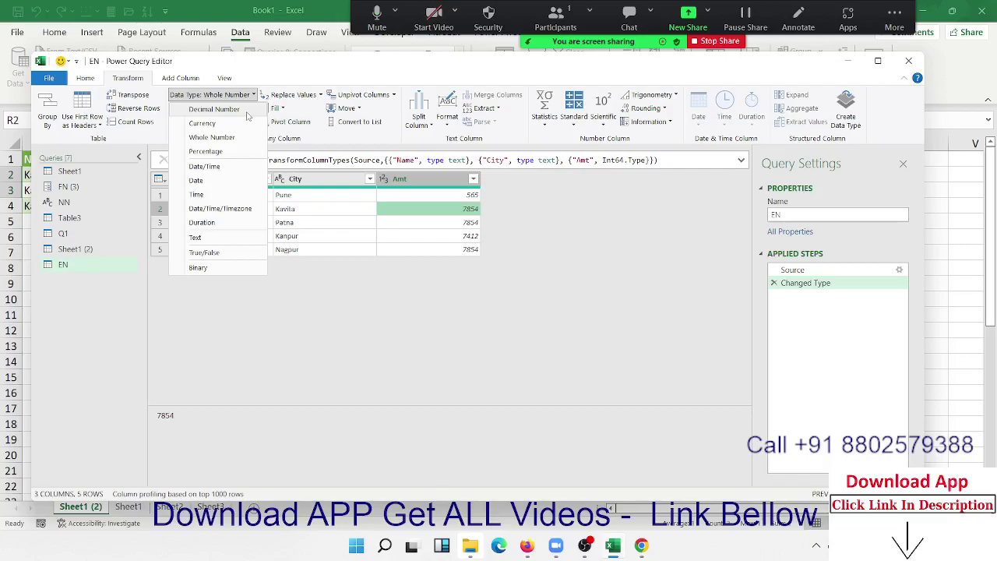
pyautogui.click(200, 129)
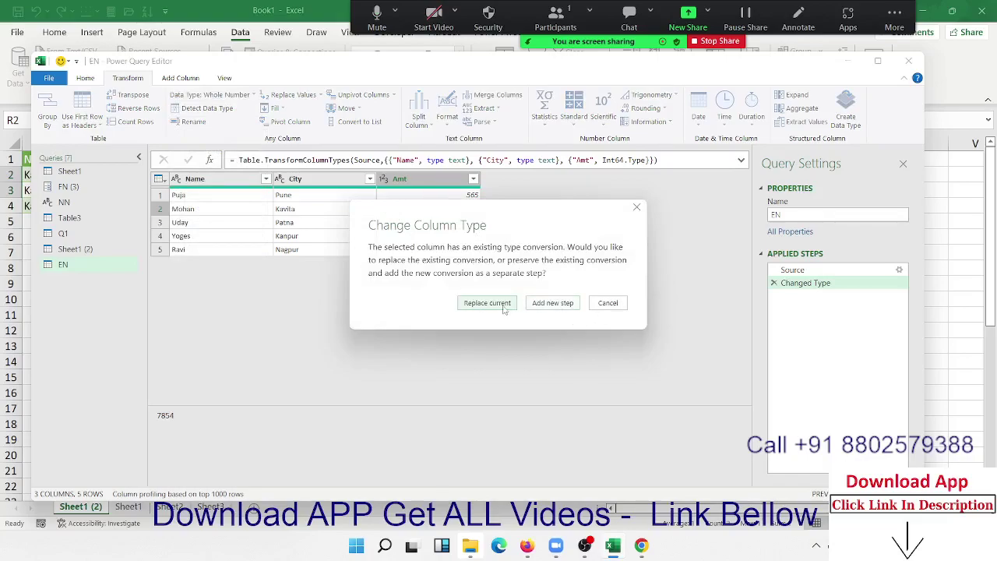
# Replace Amt's existing type conversion with Currency.
pyautogui.click(487, 303)
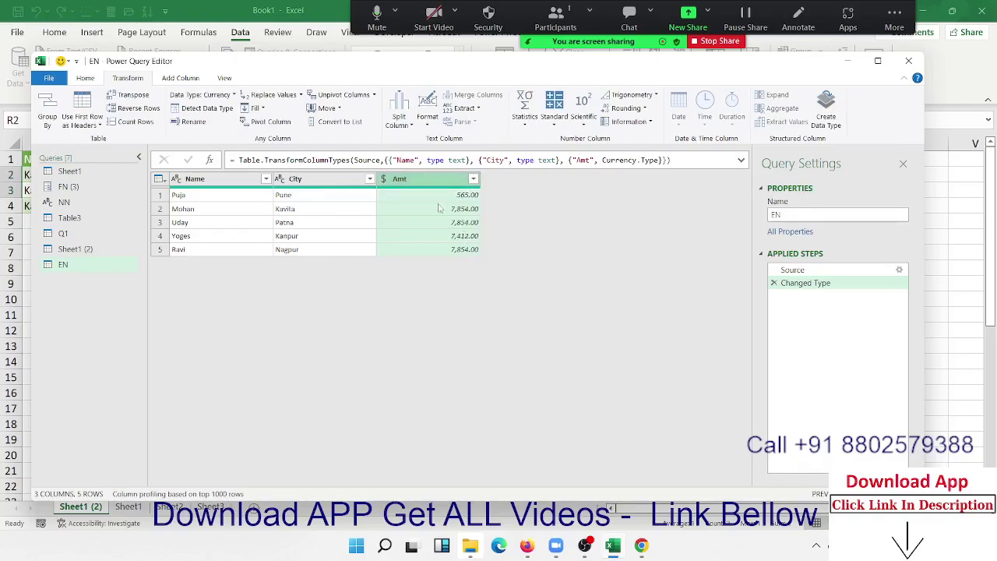
pyautogui.click(387, 180)
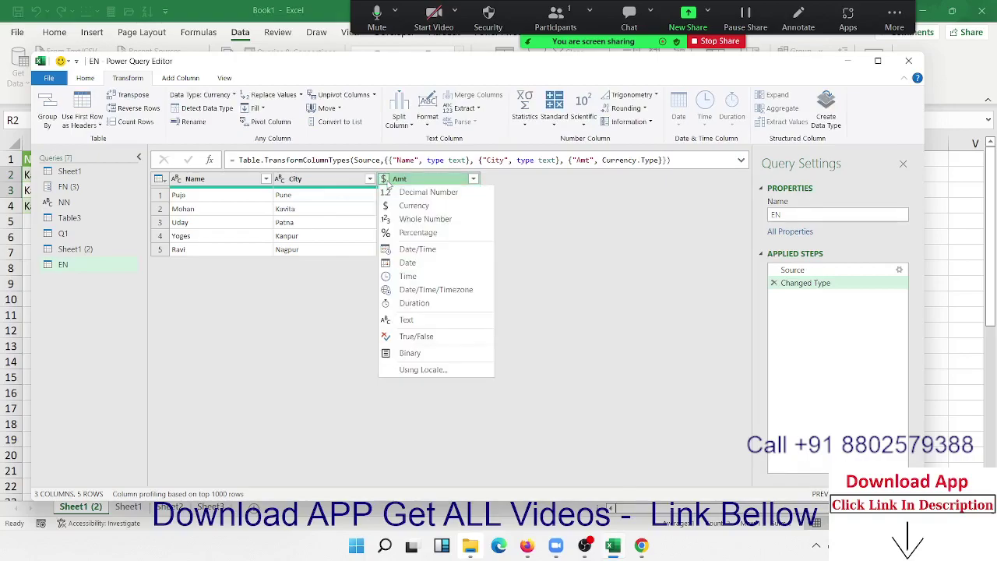
pyautogui.click(330, 212)
# Set the whole Amt column to Percentage, replacing the current conversion.
pyautogui.click(405, 198)
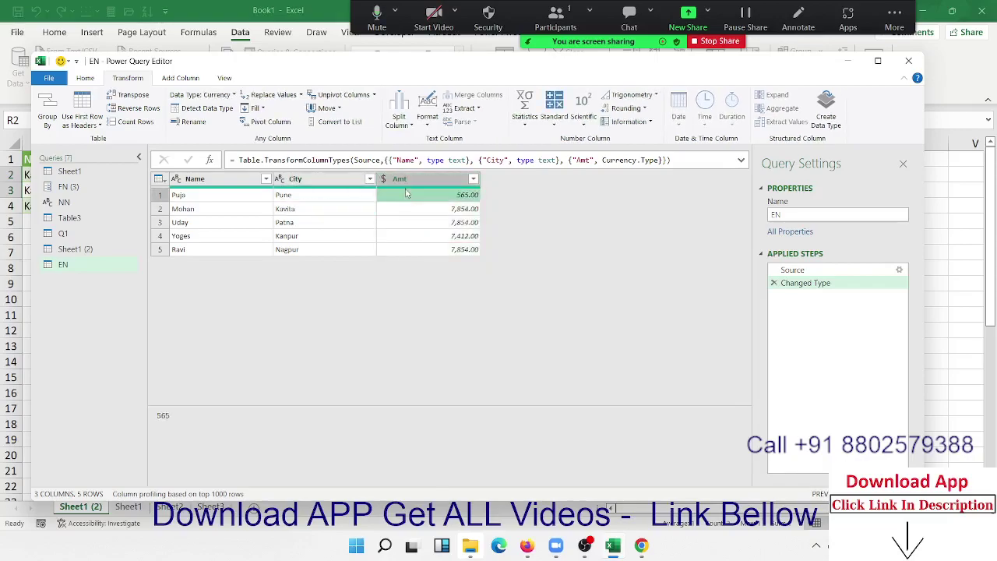
pyautogui.click(408, 179)
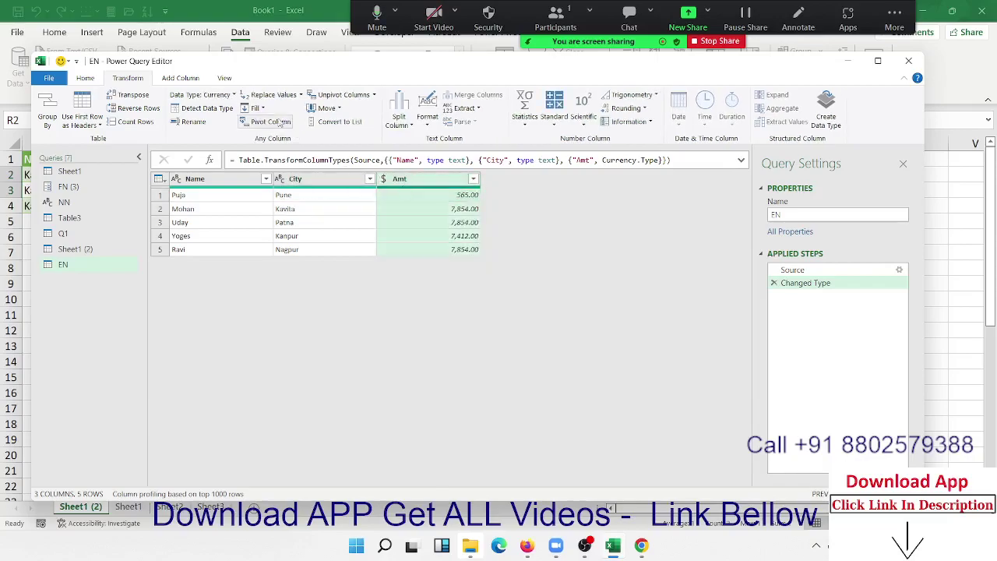
pyautogui.click(235, 97)
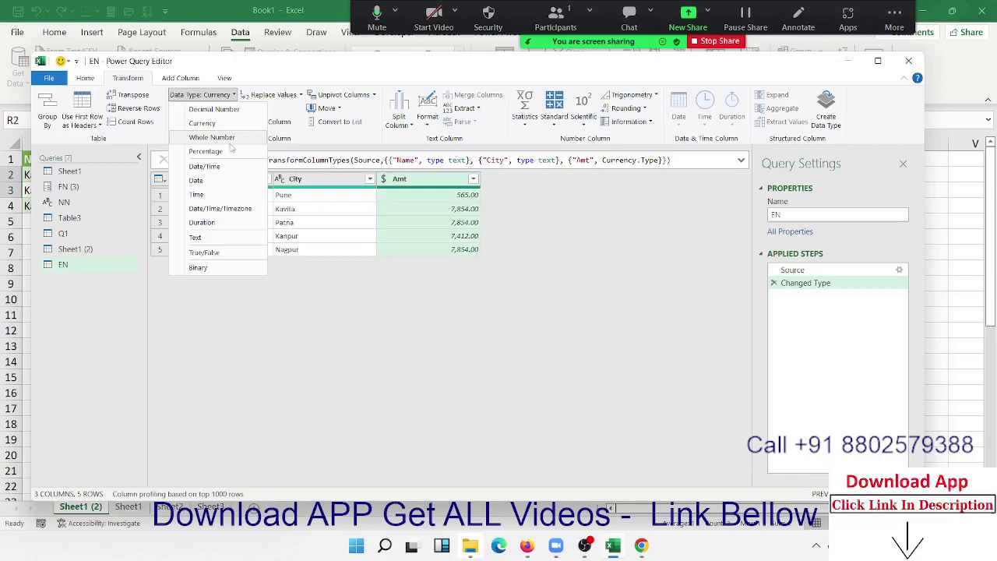
pyautogui.click(232, 152)
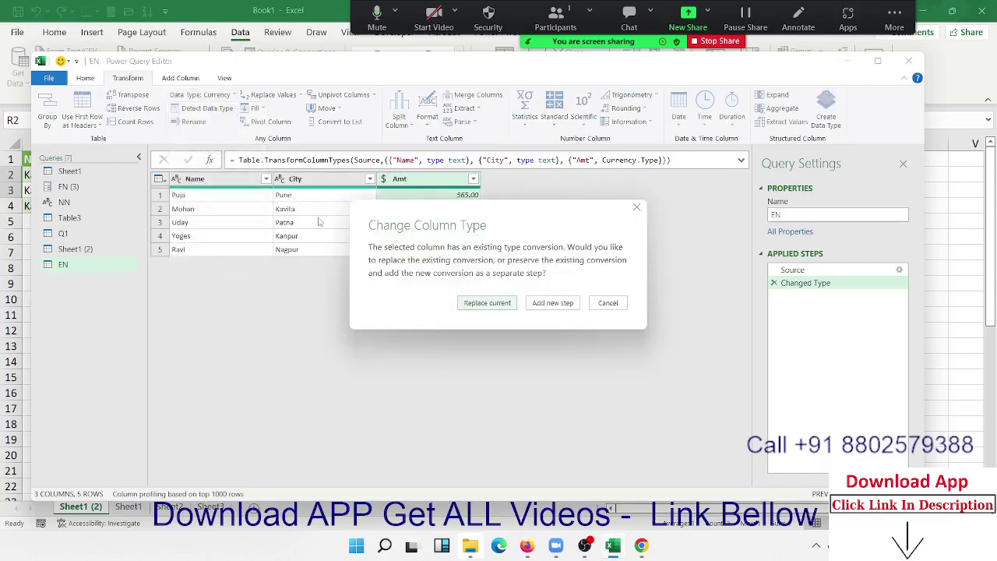
pyautogui.click(502, 307)
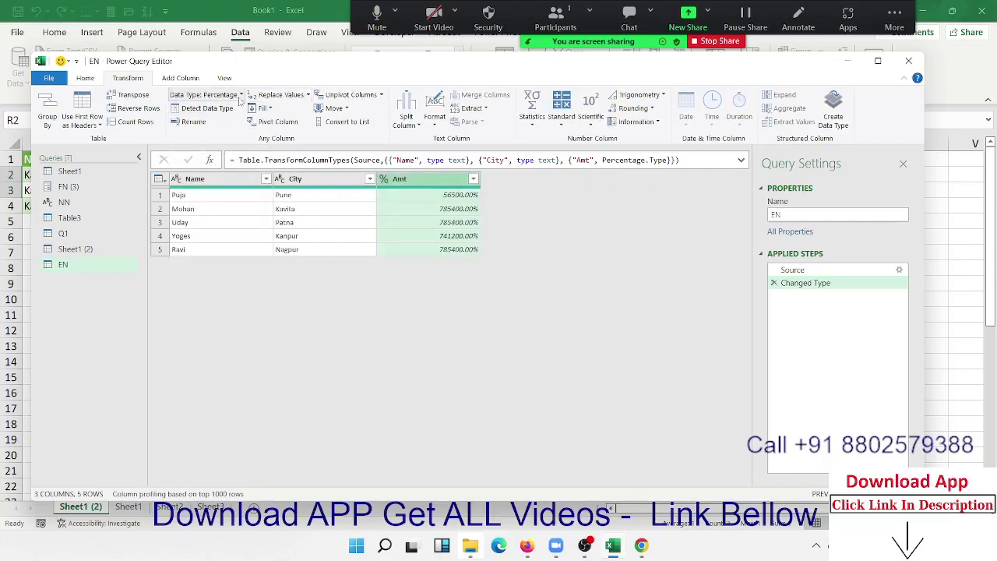
pyautogui.click(239, 97)
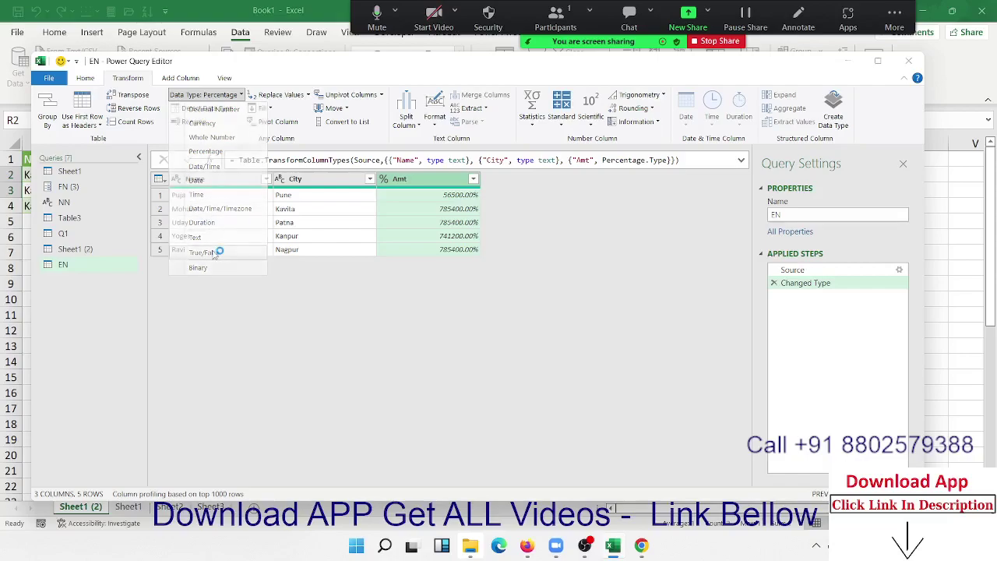
# Switch Amt to True/False replacing the current type, then delete the Changed Type step.
pyautogui.click(215, 253)
pyautogui.click(470, 303)
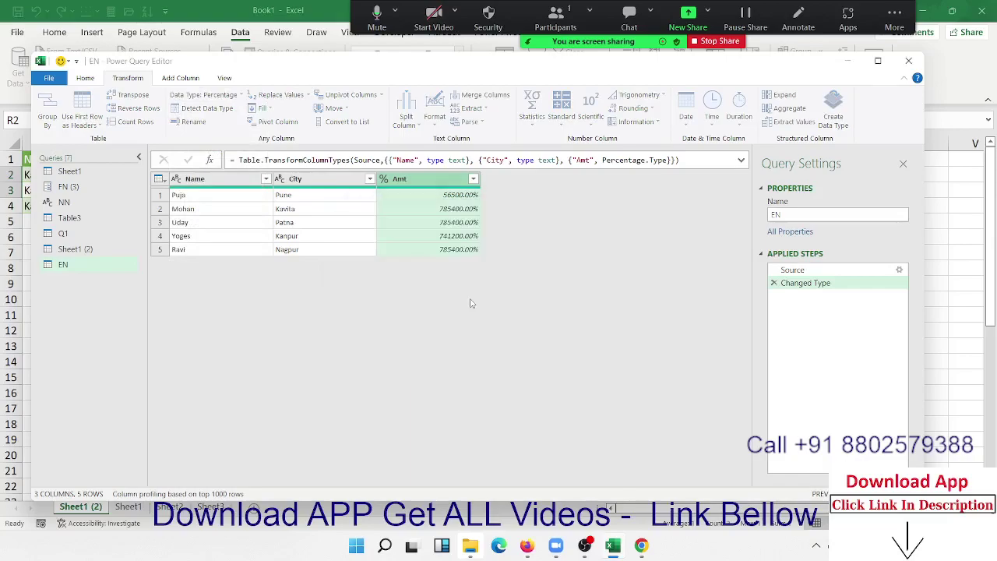
pyautogui.click(473, 179)
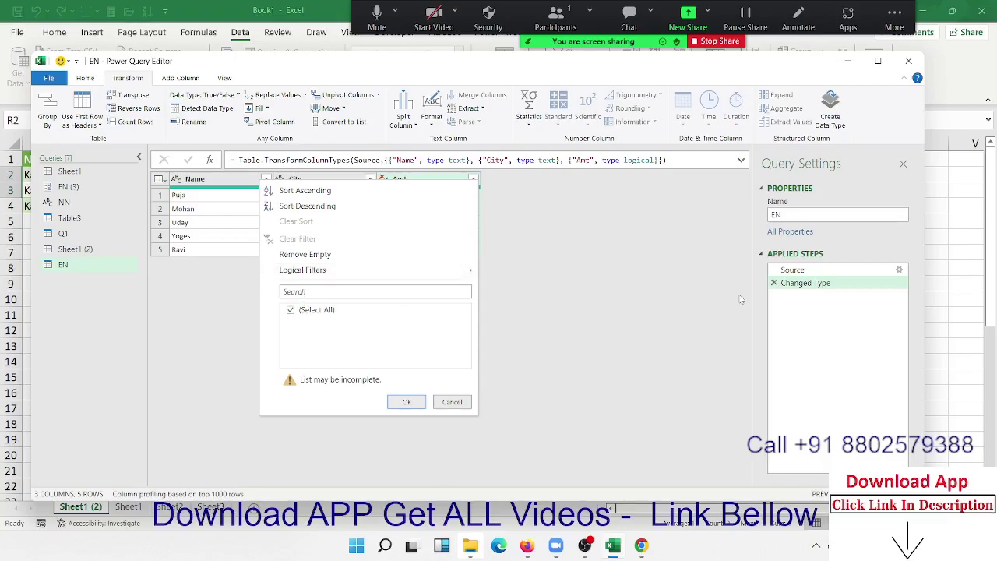
pyautogui.click(773, 282)
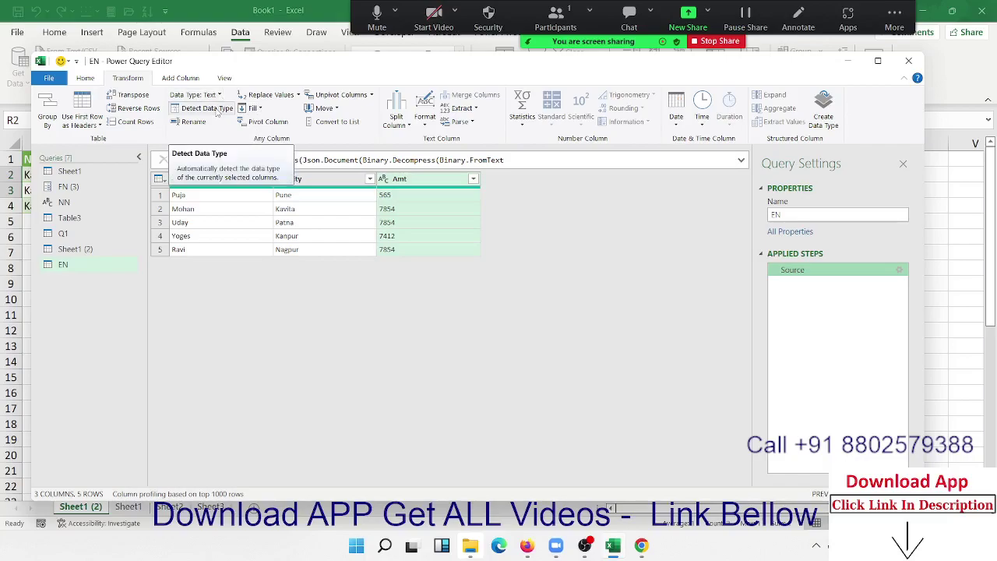
# Replace the value Kavita with Kanpur in the City column.
pyautogui.click(339, 224)
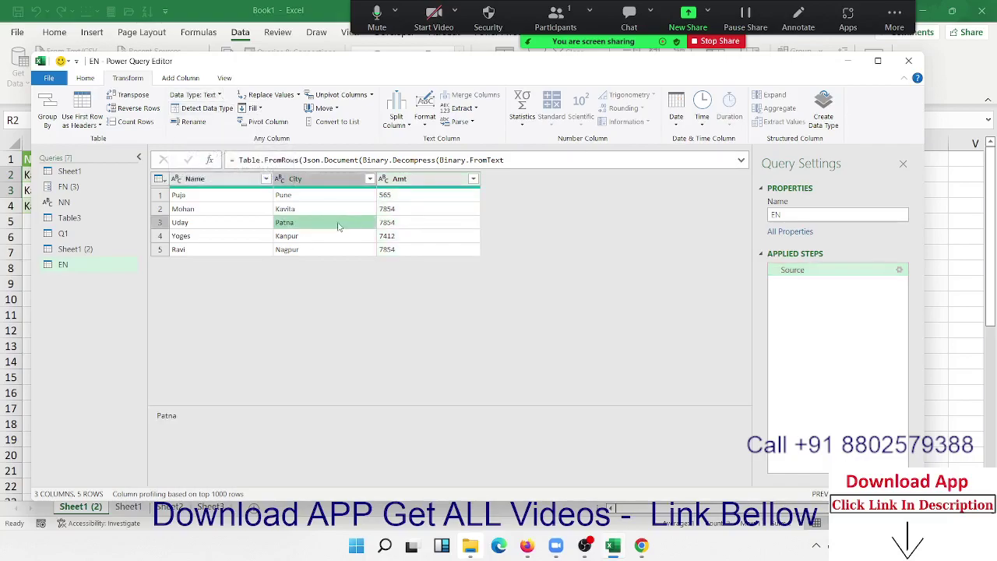
pyautogui.click(318, 182)
pyautogui.doubleClick(317, 179)
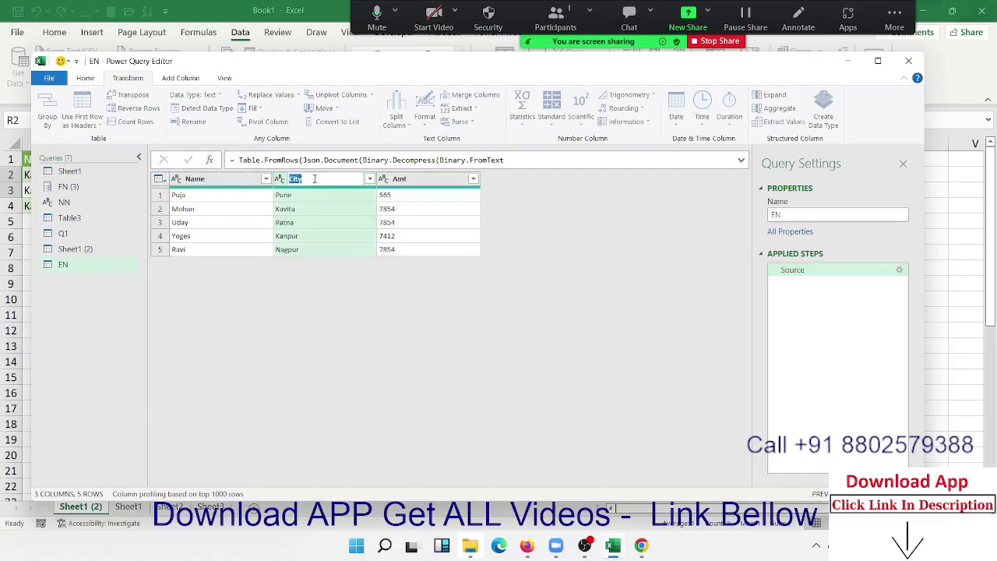
pyautogui.press('Return')
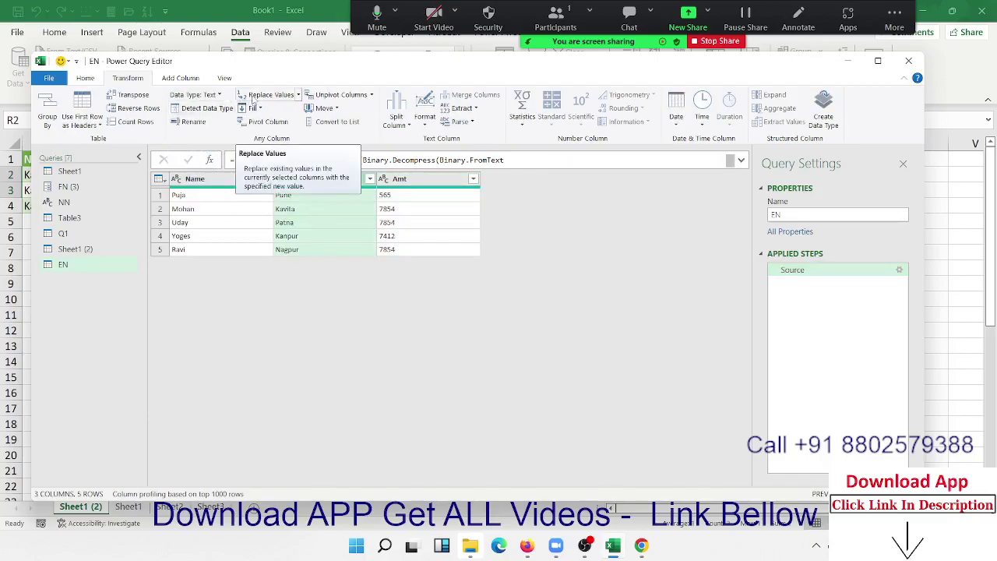
pyautogui.click(254, 99)
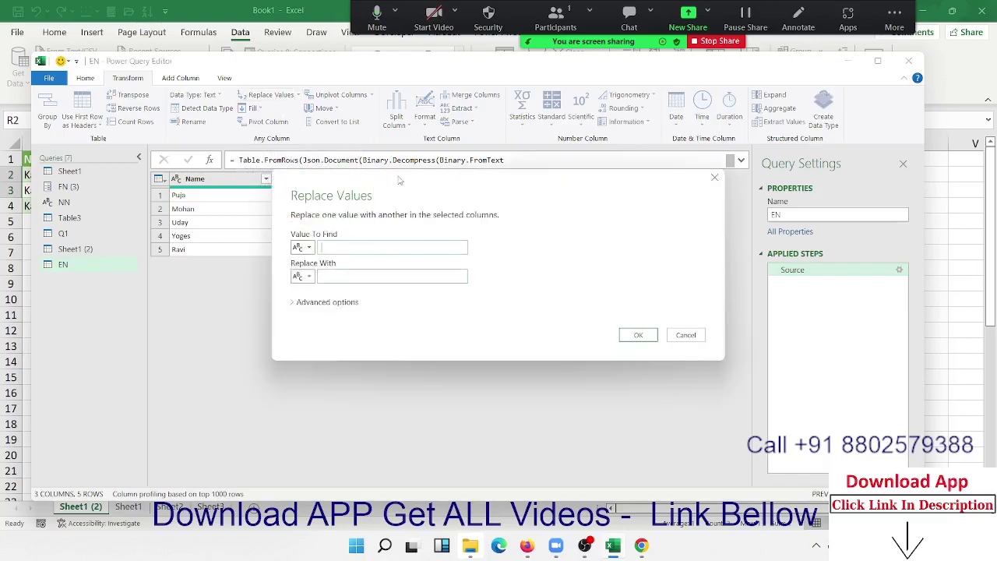
pyautogui.moveTo(397, 181); pyautogui.dragTo(394, 280)
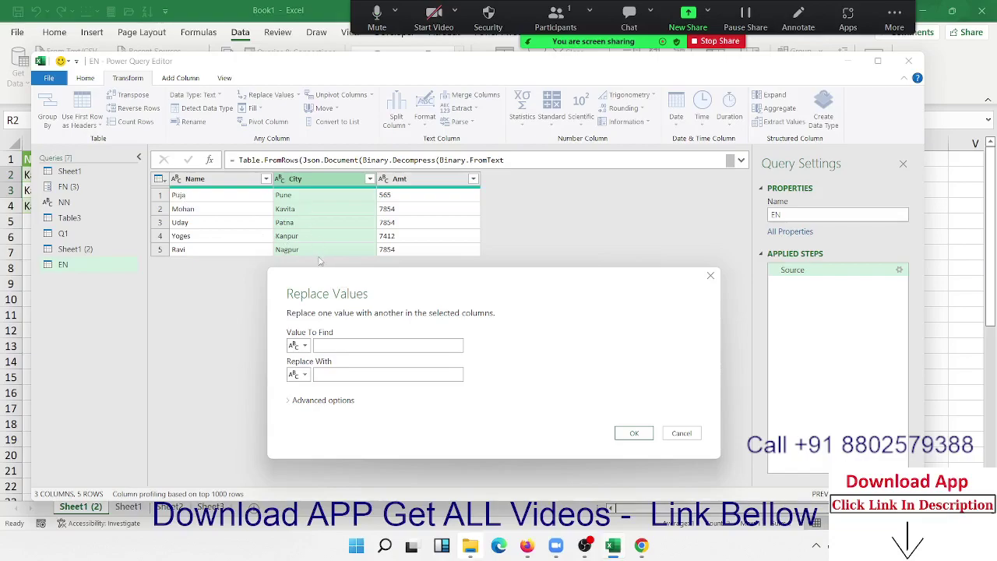
pyautogui.click(327, 343)
pyautogui.write('avita')
pyautogui.write('KAnpu')
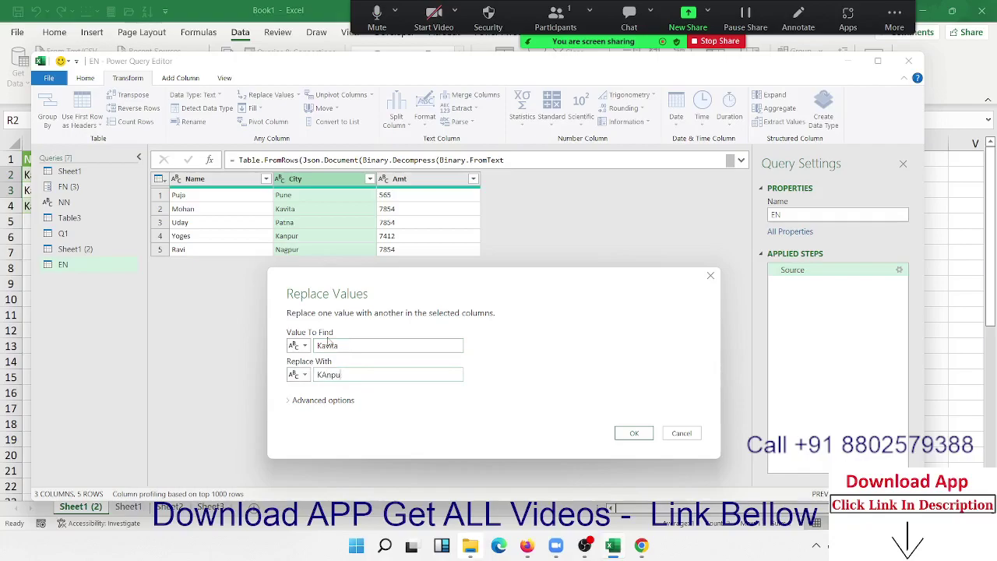
pyautogui.press('BackSpace')
pyautogui.press('BackSpace')
pyautogui.press('BackSpace')
pyautogui.click(633, 433)
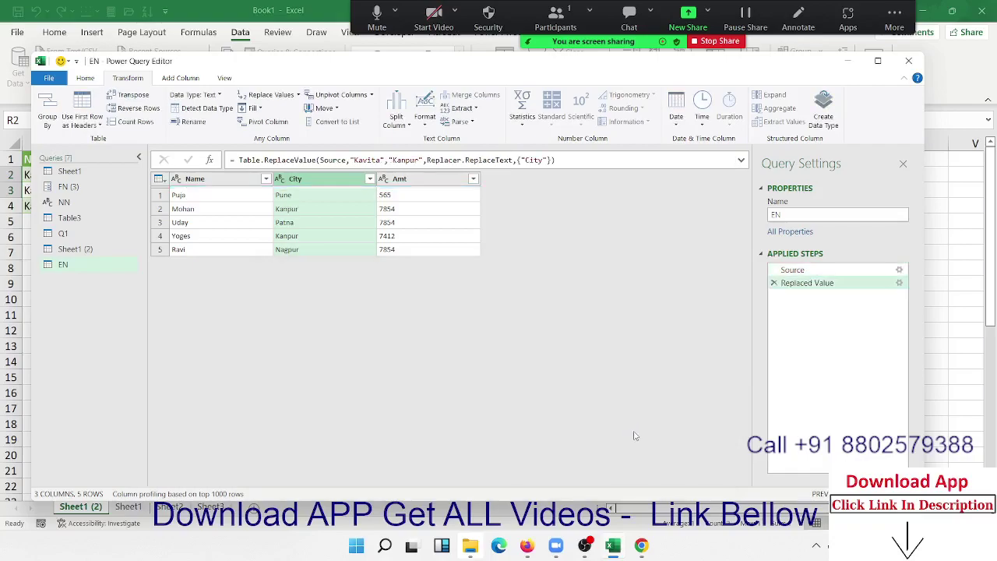
# Check the new Kanpur and Patna values, then fill the City column down.
pyautogui.click(303, 214)
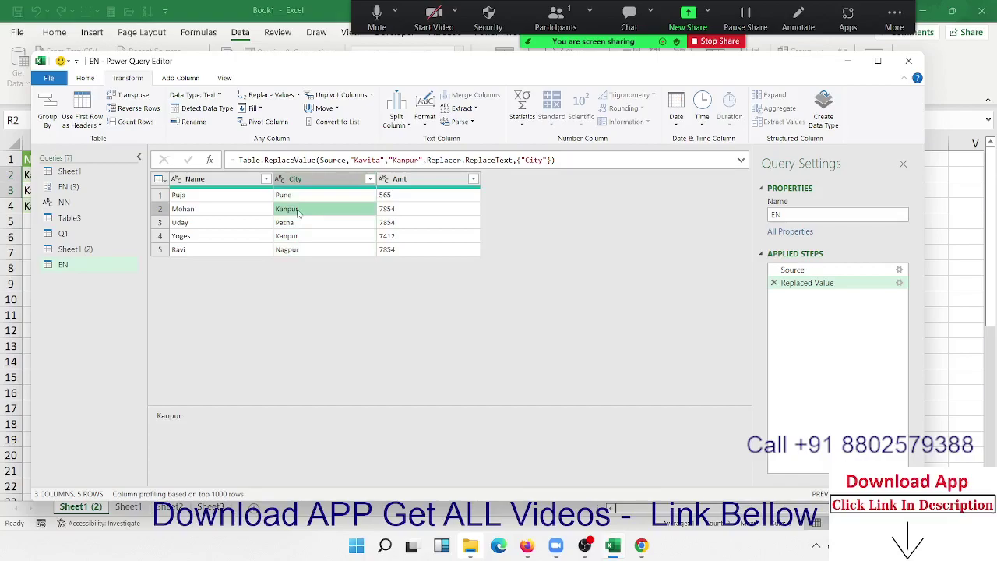
pyautogui.click(297, 225)
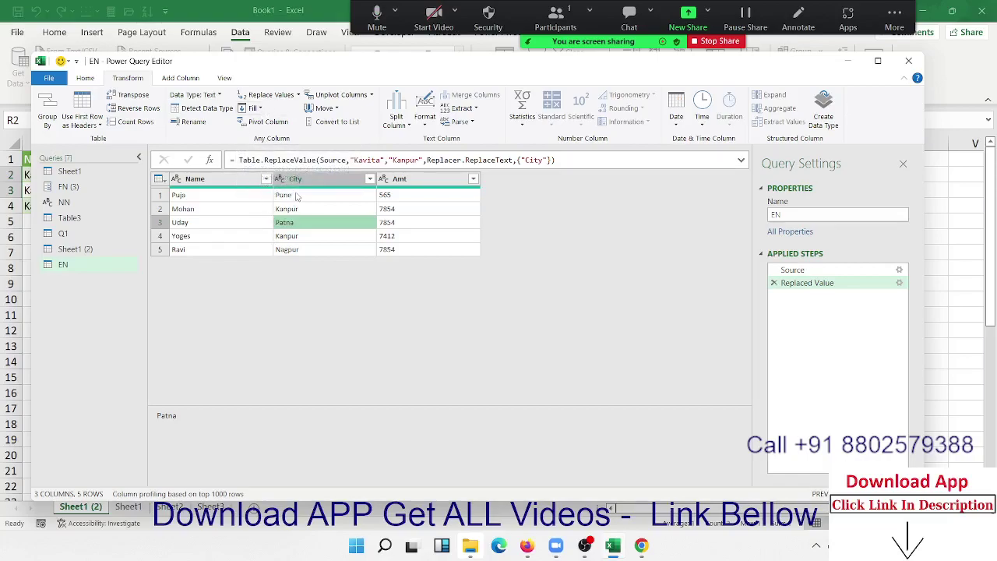
pyautogui.click(295, 179)
pyautogui.click(255, 109)
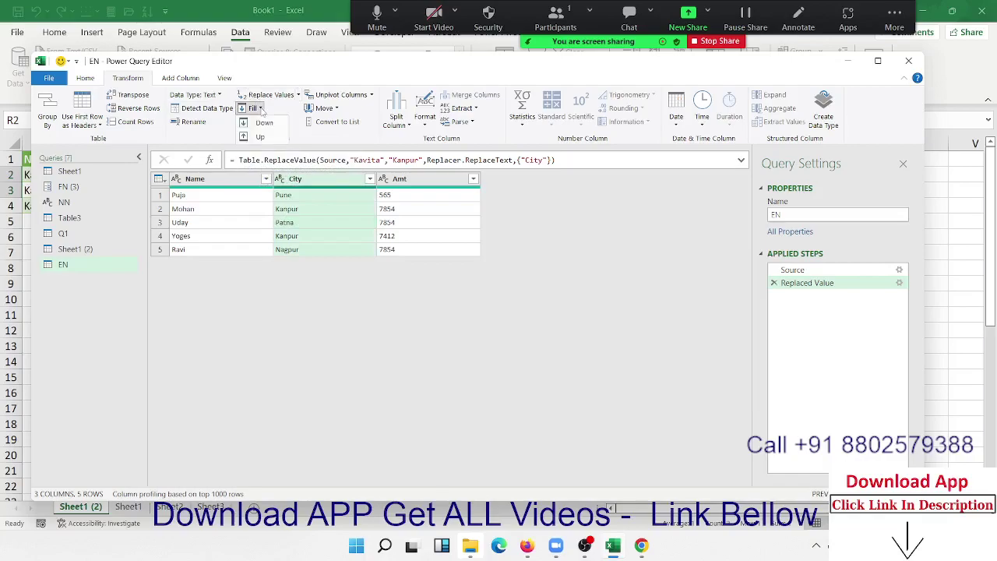
pyautogui.click(265, 123)
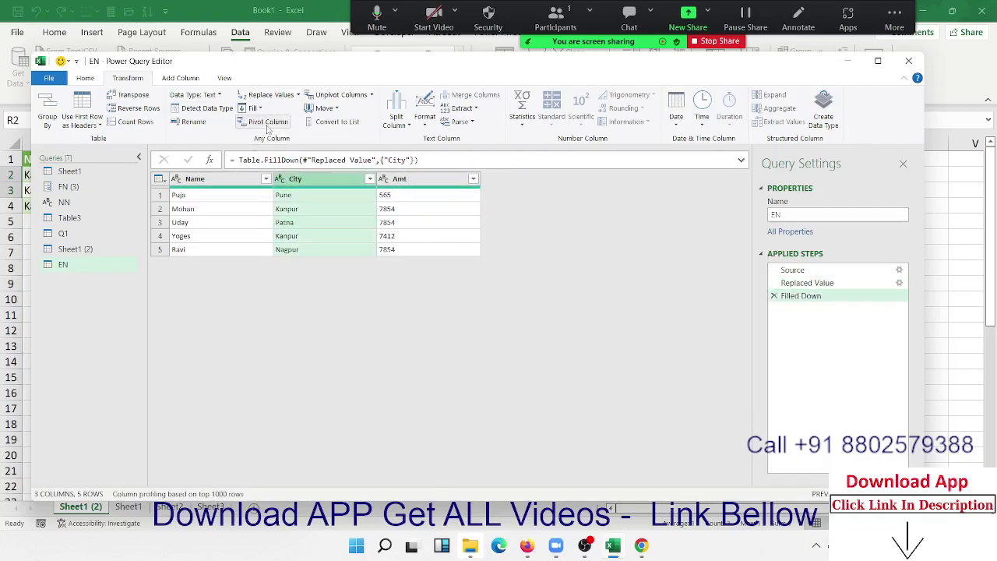
# Remove the Filled Down step and switch via Table3 to the Sheet1 (2) query.
pyautogui.click(773, 296)
pyautogui.click(325, 226)
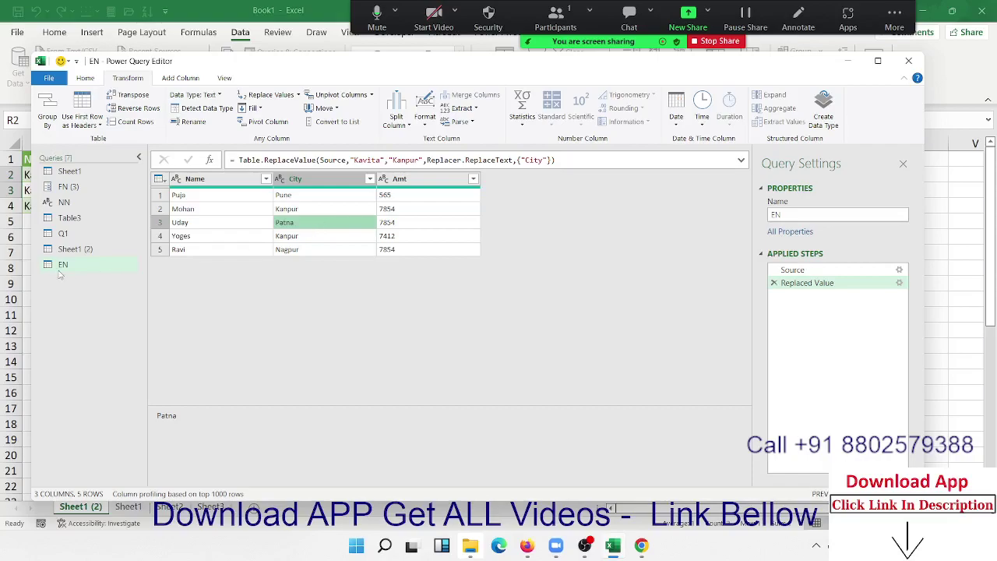
pyautogui.doubleClick(70, 217)
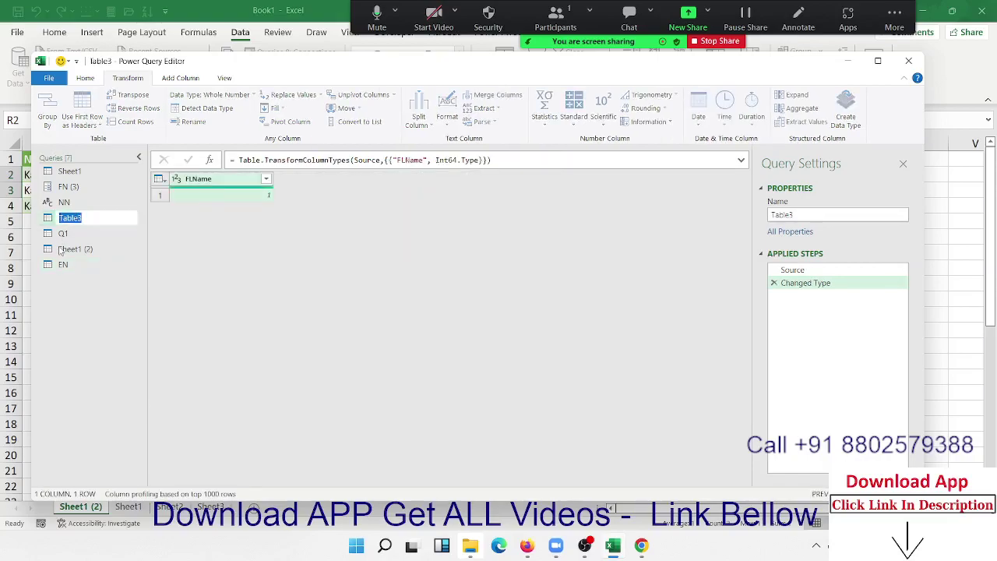
pyautogui.doubleClick(75, 249)
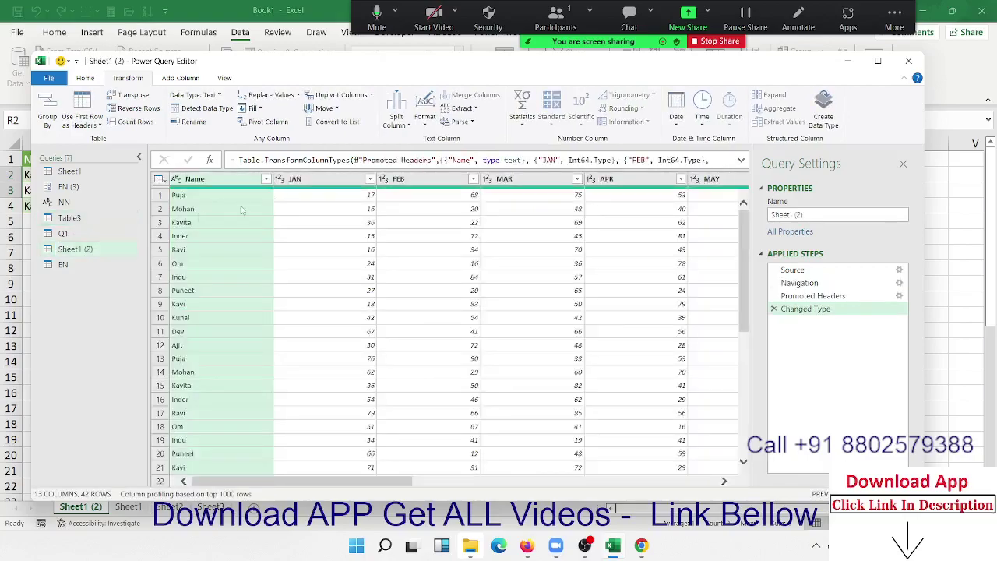
# Review Sheet1 (2)'s JAN through DEC columns, then open the Sheet1 query.
pyautogui.click(304, 182)
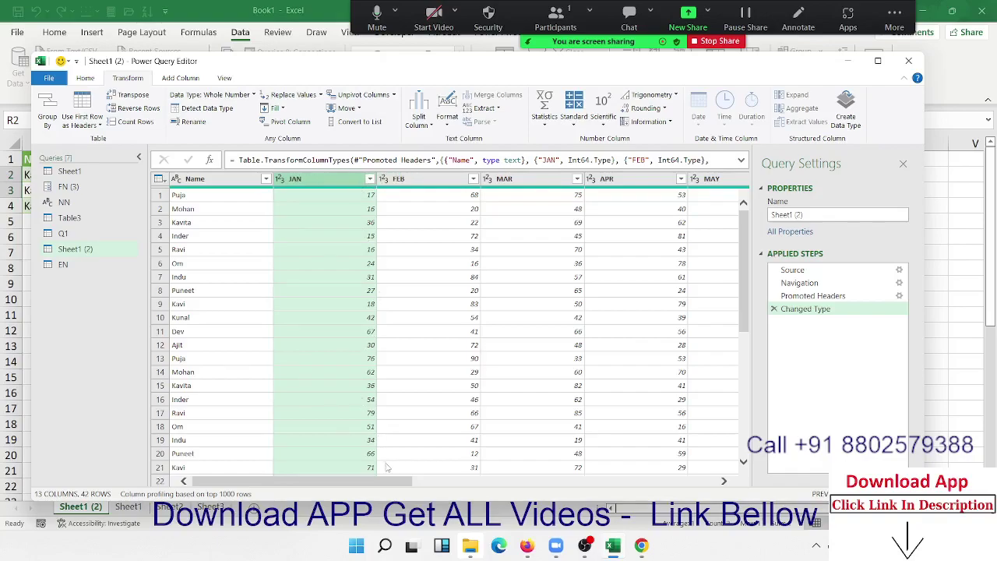
pyautogui.moveTo(390, 481); pyautogui.dragTo(755, 483)
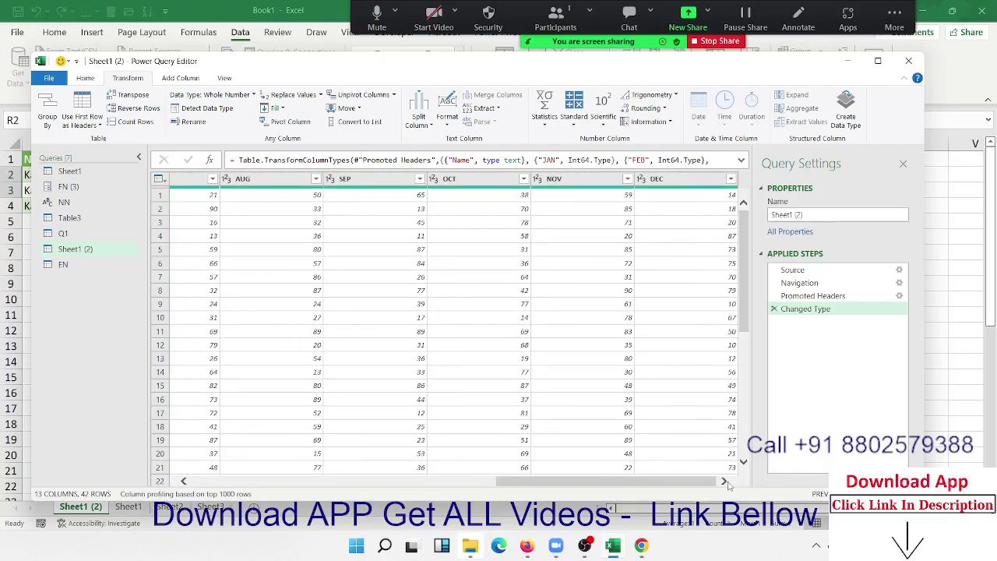
pyautogui.click(686, 192)
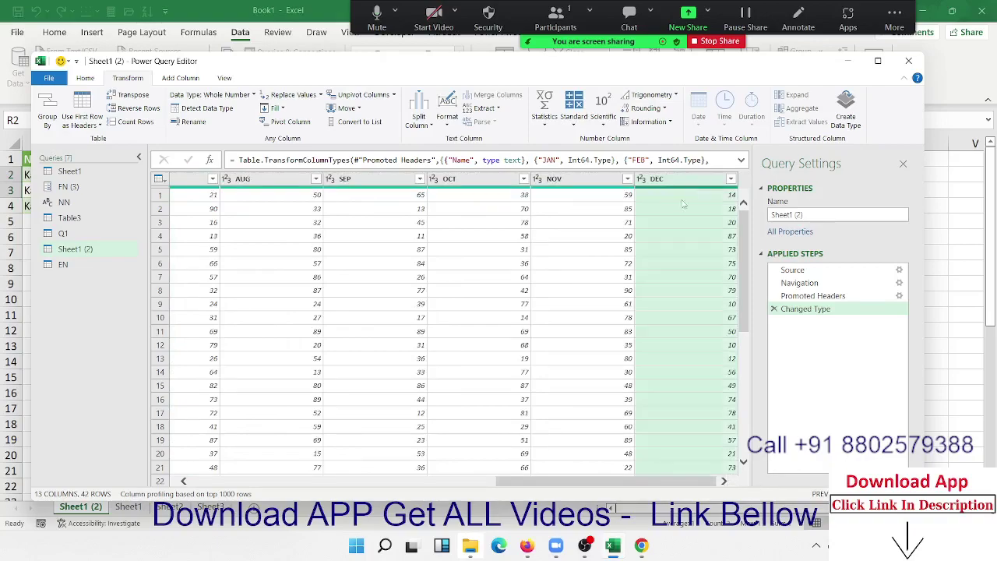
pyautogui.hscroll(-3, 173, 430)
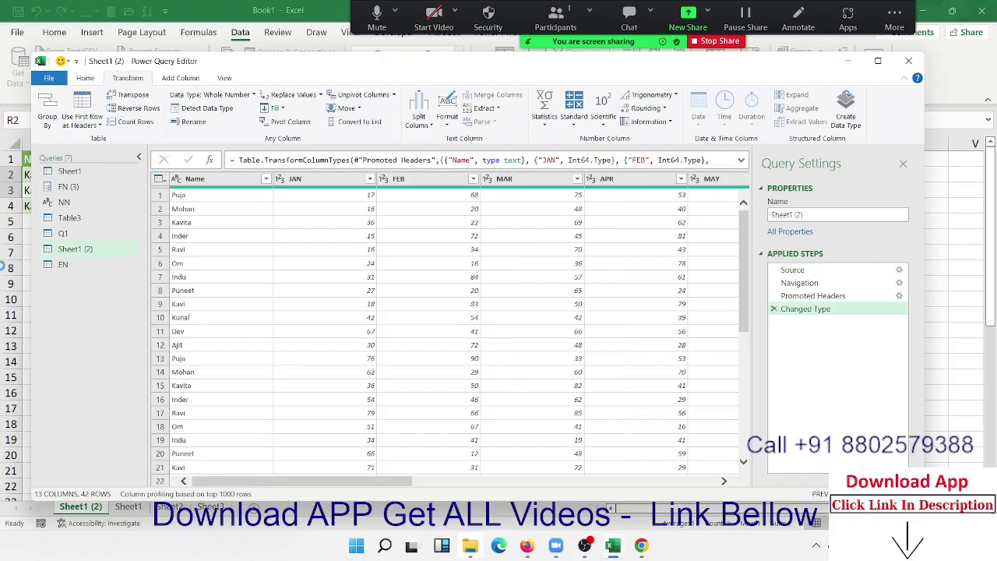
pyautogui.click(74, 178)
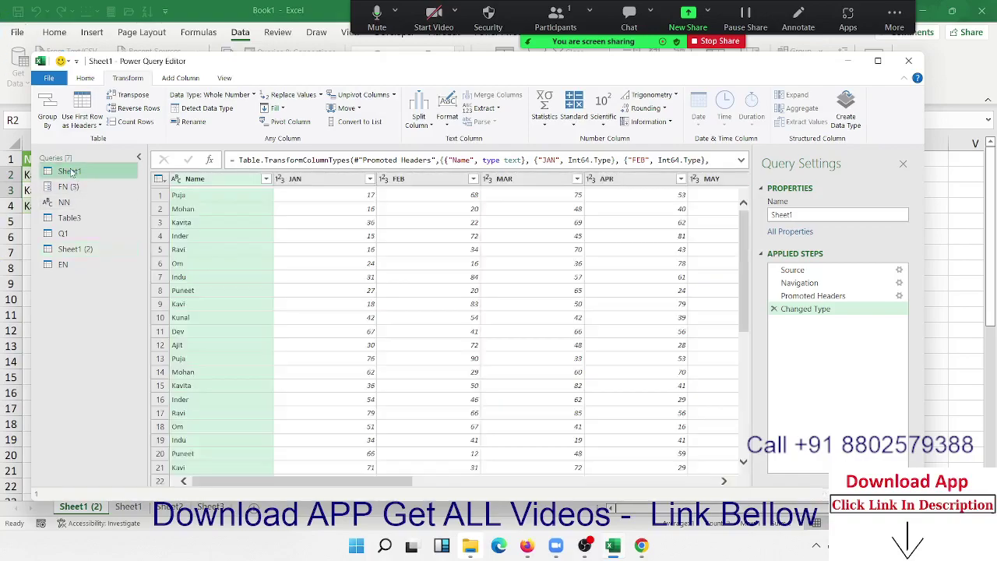
# Duplicate Sheet1 into Sheet1 (3) and select its JAN through DEC month columns.
pyautogui.rightClick(76, 178)
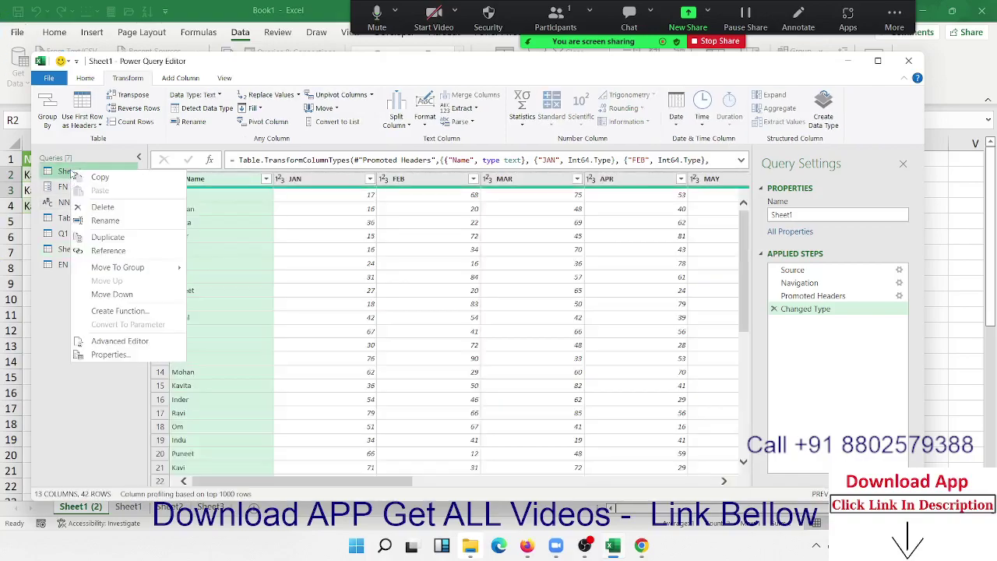
pyautogui.click(131, 239)
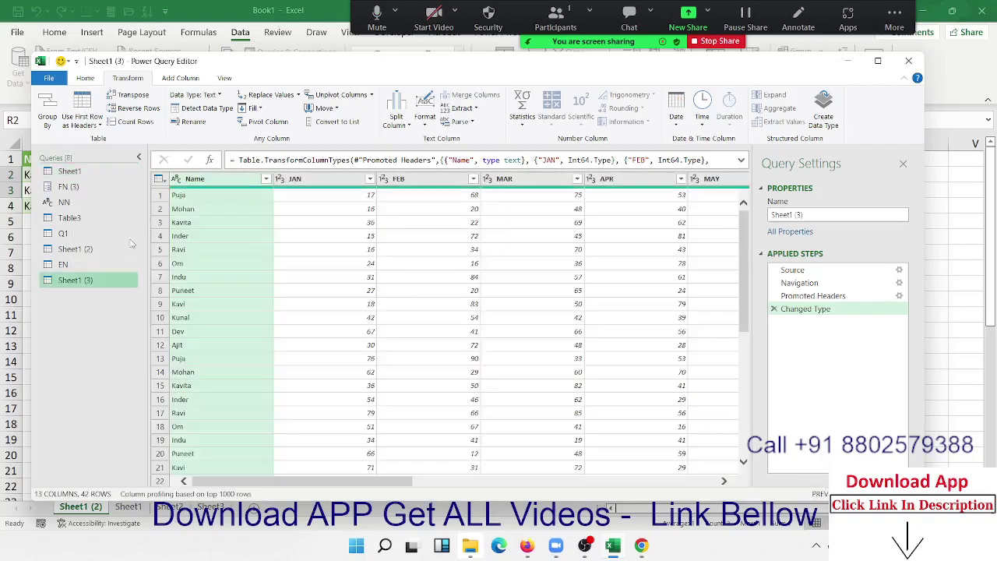
pyautogui.click(294, 179)
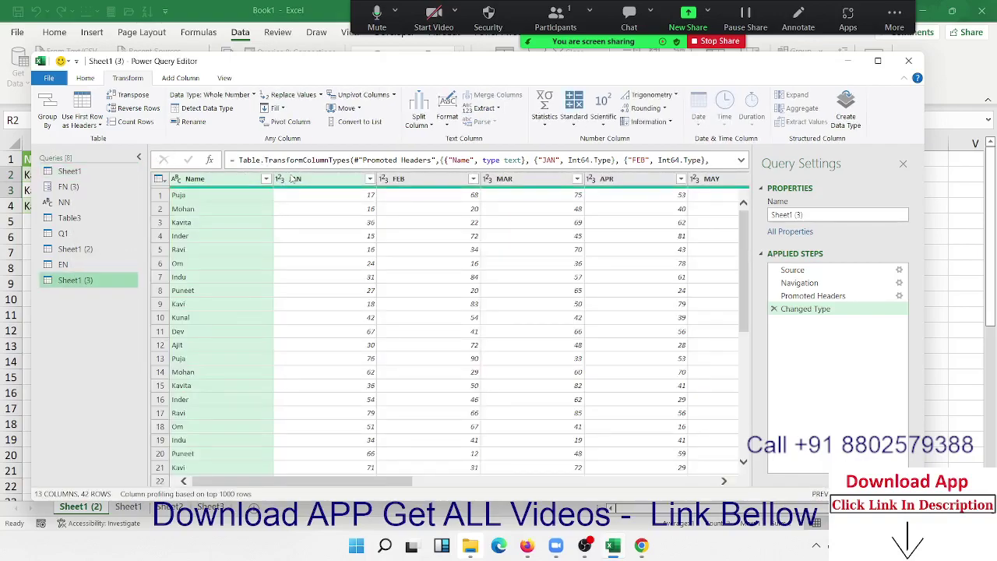
pyautogui.hotkey('shift', 'Right')
pyautogui.hotkey('shift', 'Right')
pyautogui.hotkey('shift', 'Right')
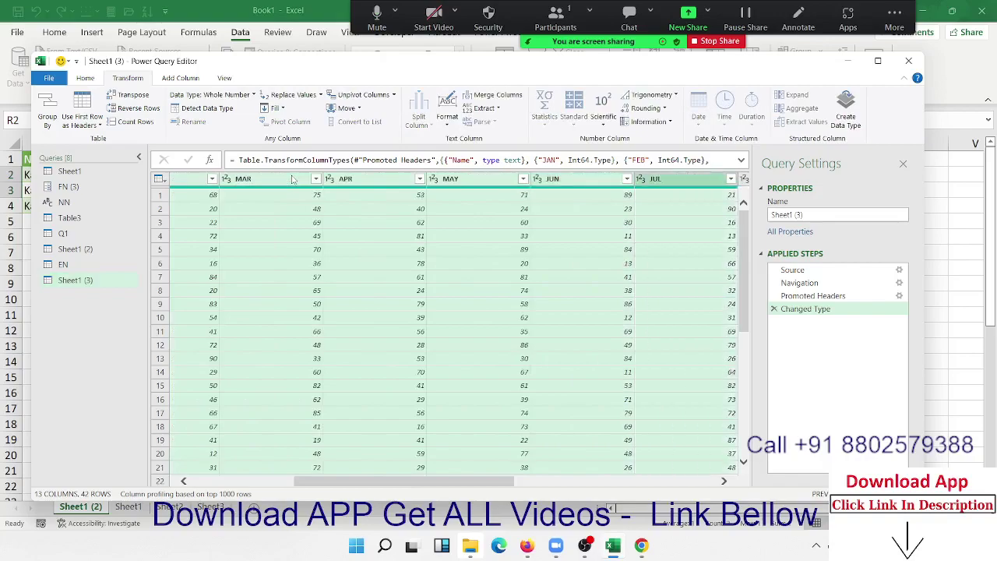
pyautogui.hotkey('shift', 'Right')
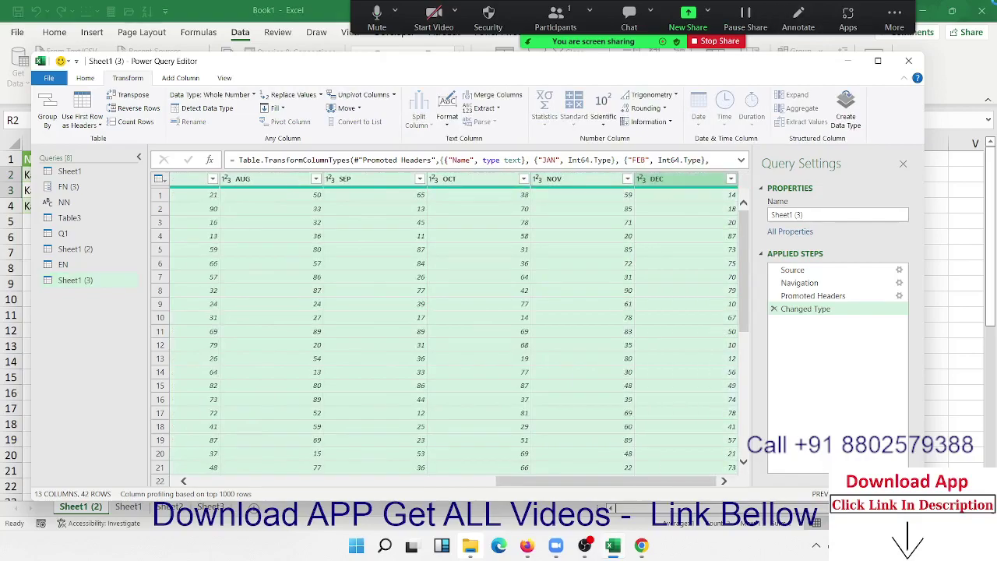
pyautogui.click(91, 81)
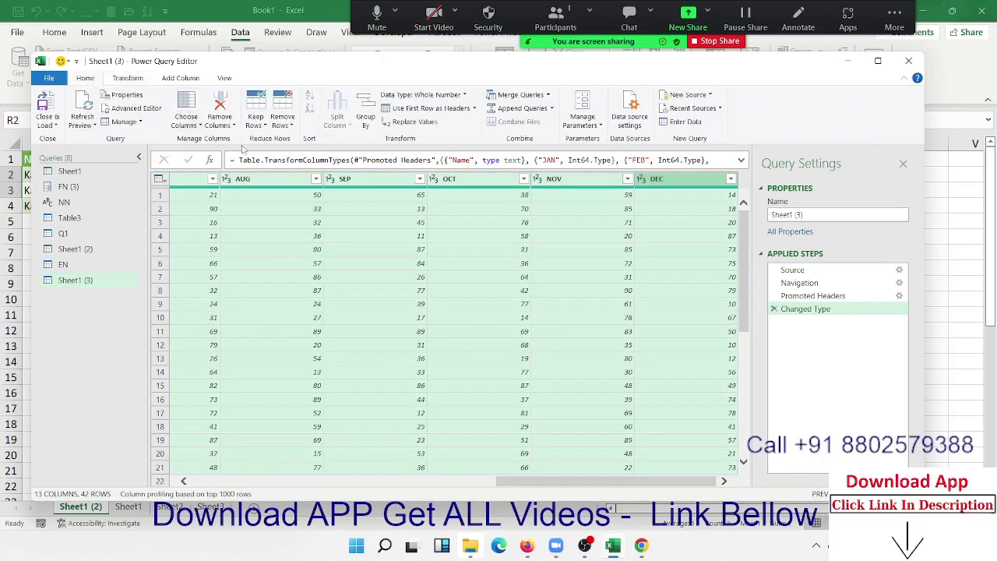
pyautogui.click(198, 126)
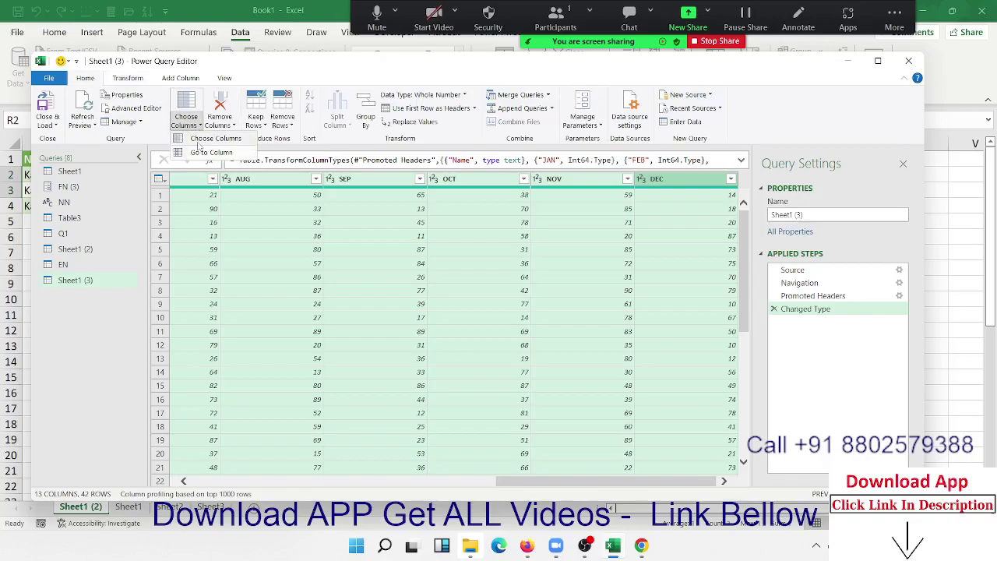
# Uncheck the JAN–OCT month columns in Choose Columns so Sheet1 (3) keeps only Name and DEC.
pyautogui.click(201, 140)
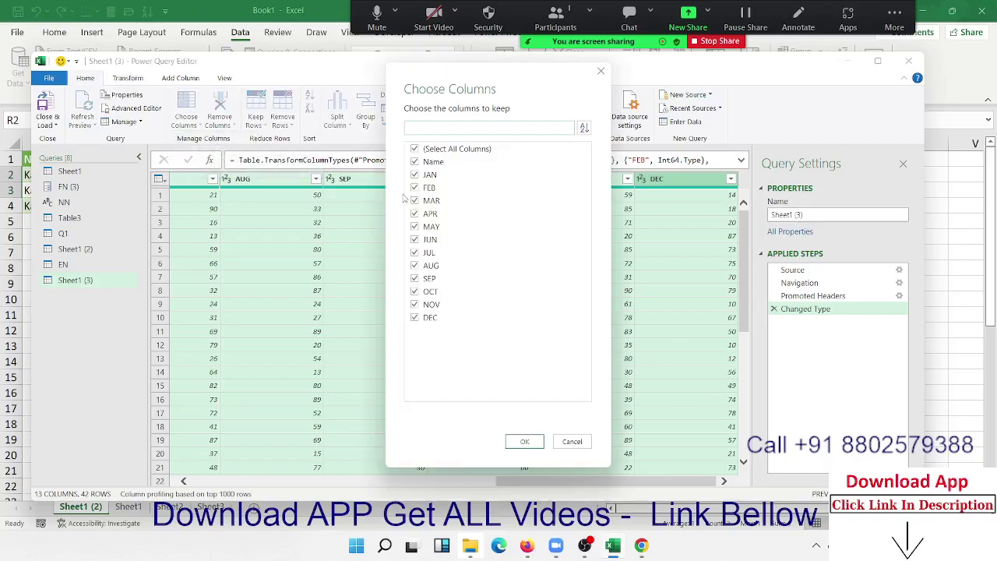
pyautogui.click(414, 174)
pyautogui.click(414, 188)
pyautogui.click(414, 202)
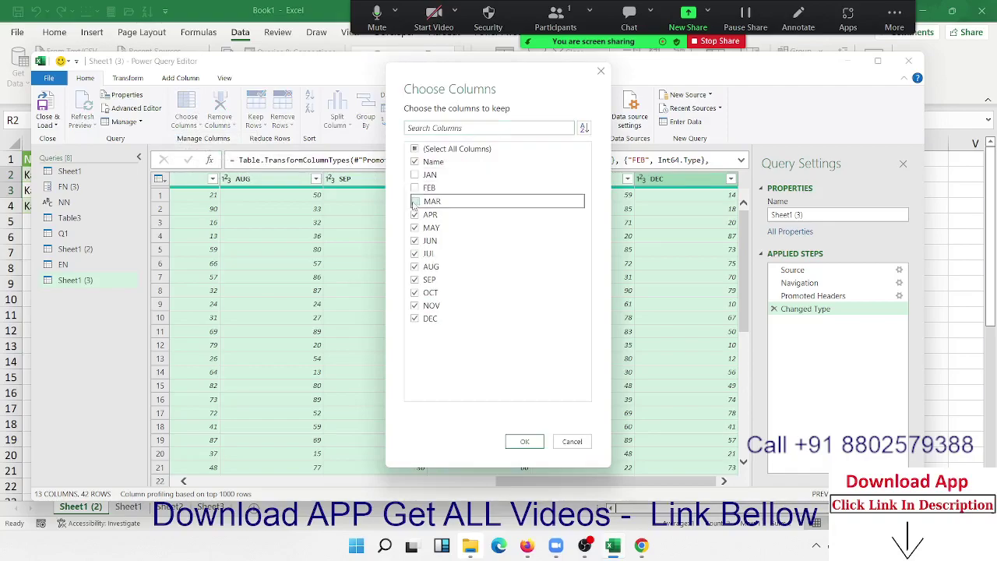
pyautogui.click(413, 214)
pyautogui.click(414, 227)
pyautogui.click(414, 239)
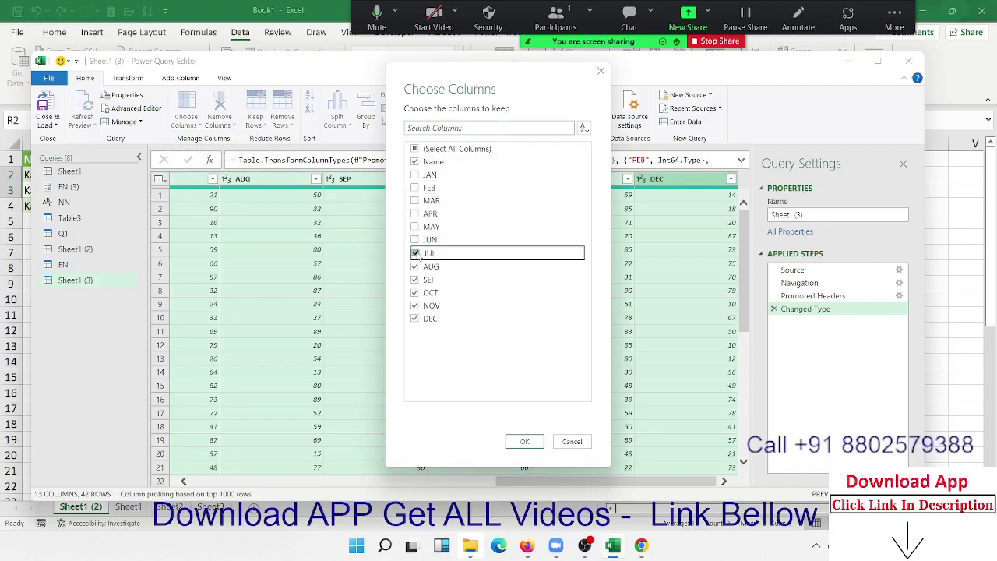
pyautogui.click(413, 252)
pyautogui.click(414, 266)
pyautogui.click(413, 279)
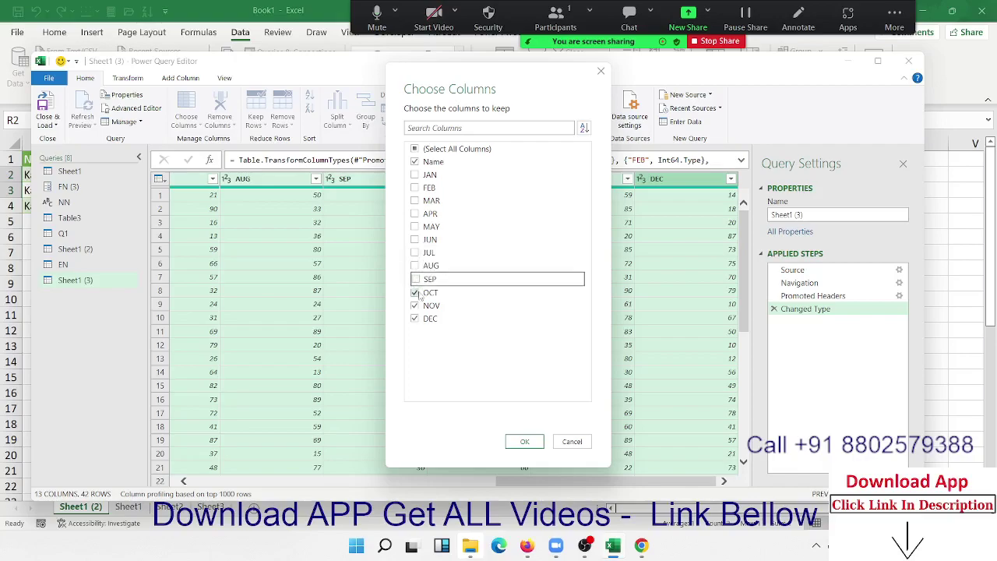
pyautogui.click(416, 292)
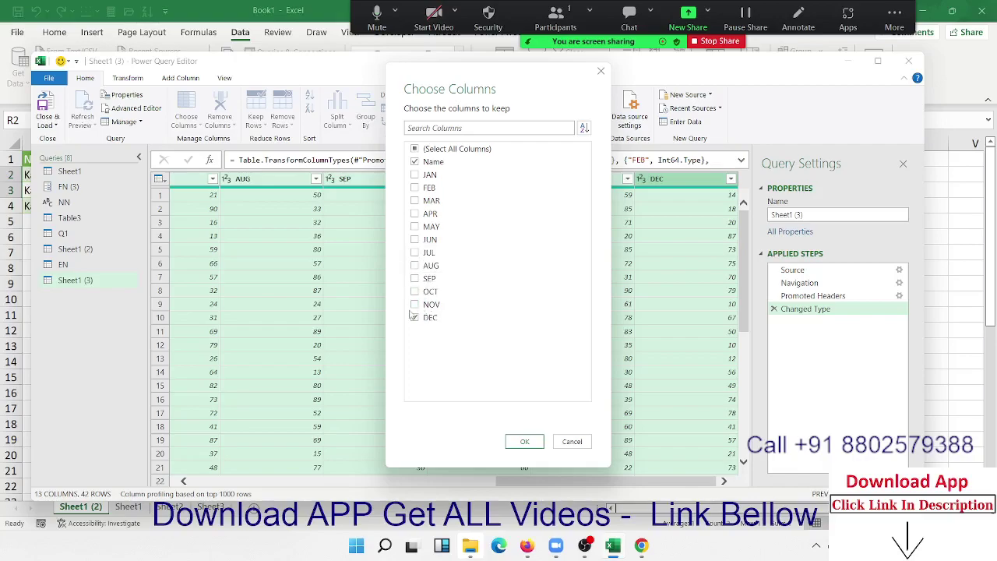
pyautogui.click(524, 442)
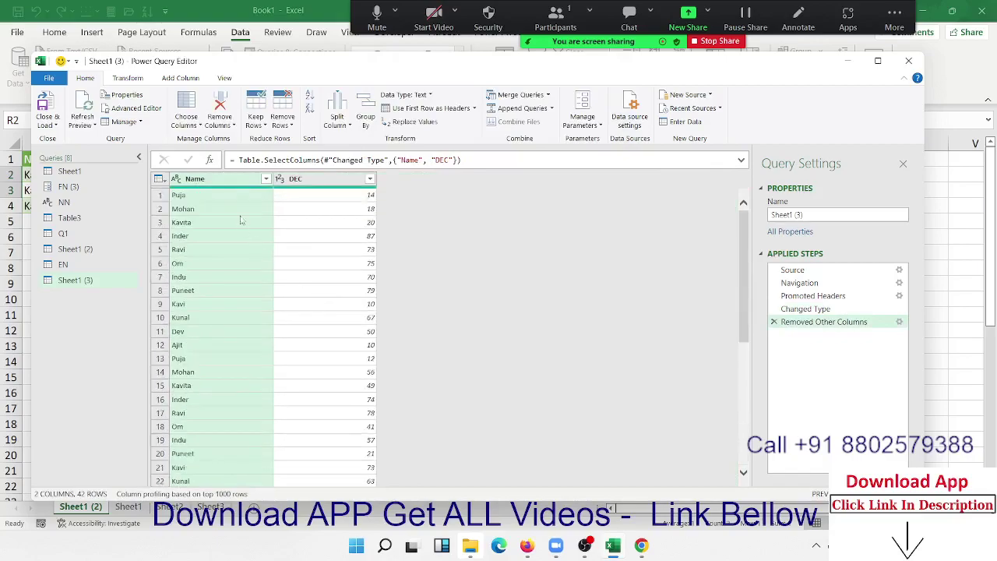
# Pivot Sheet1 (3) on the Name column, using DEC as the summed values column.
pyautogui.click(209, 181)
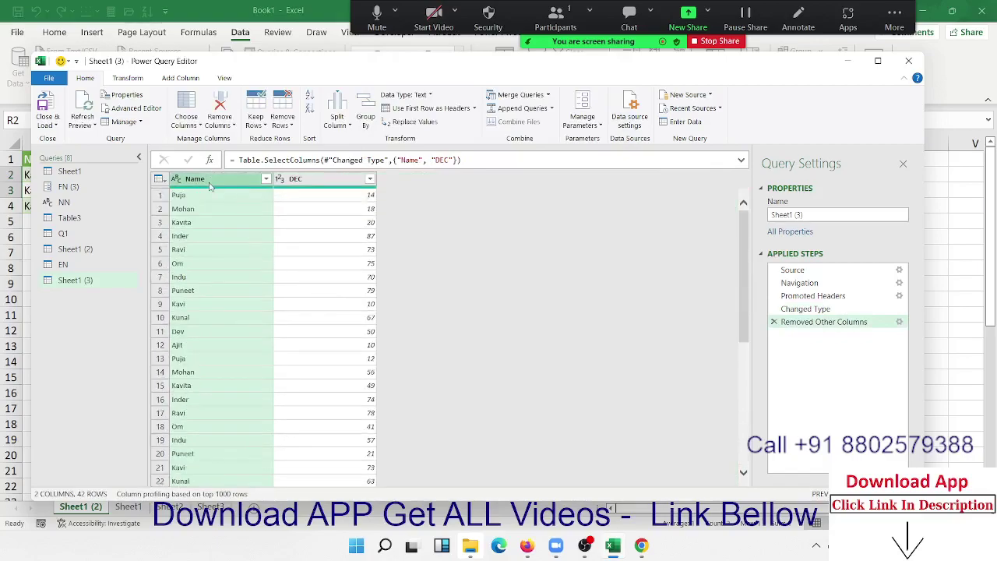
pyautogui.click(127, 78)
pyautogui.click(257, 122)
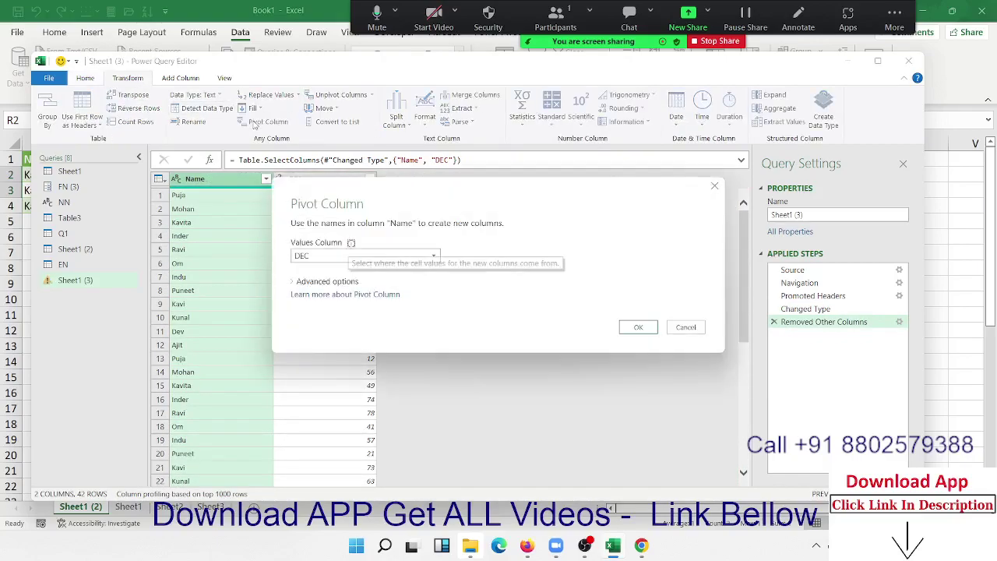
pyautogui.click(636, 328)
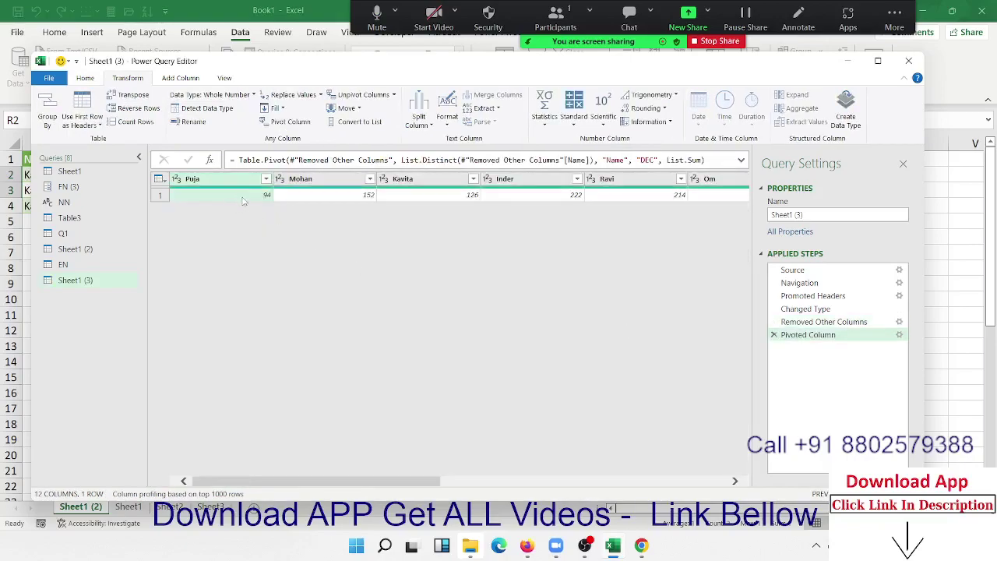
pyautogui.moveTo(438, 481)
pyautogui.mouseDown()
pyautogui.moveTo(667, 484)
pyautogui.moveTo(402, 484)
pyautogui.mouseUp()
# Import the Data table from G:\Power-Query\NData.xlsx as a new query.
pyautogui.click(85, 78)
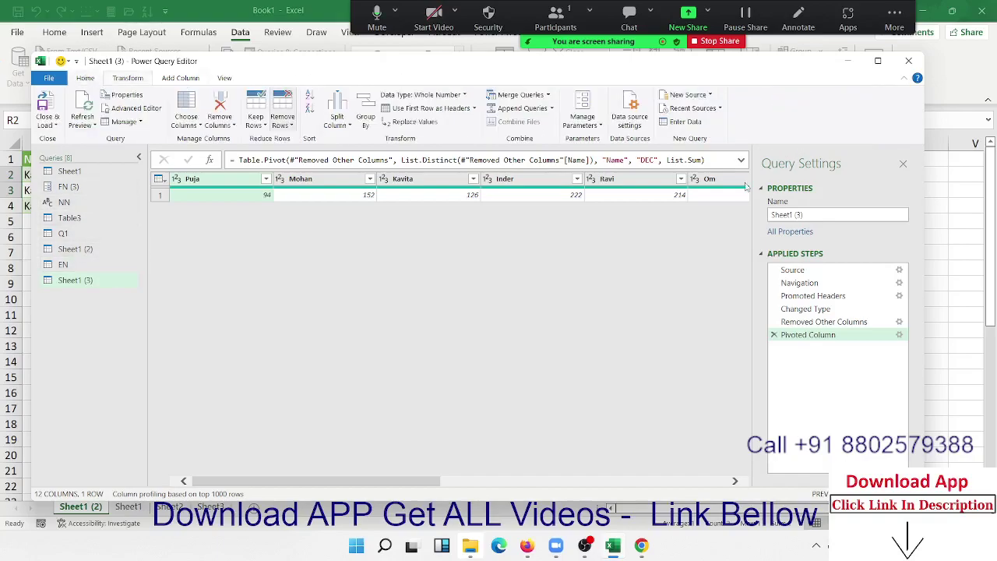
pyautogui.click(688, 94)
pyautogui.moveTo(718, 112)
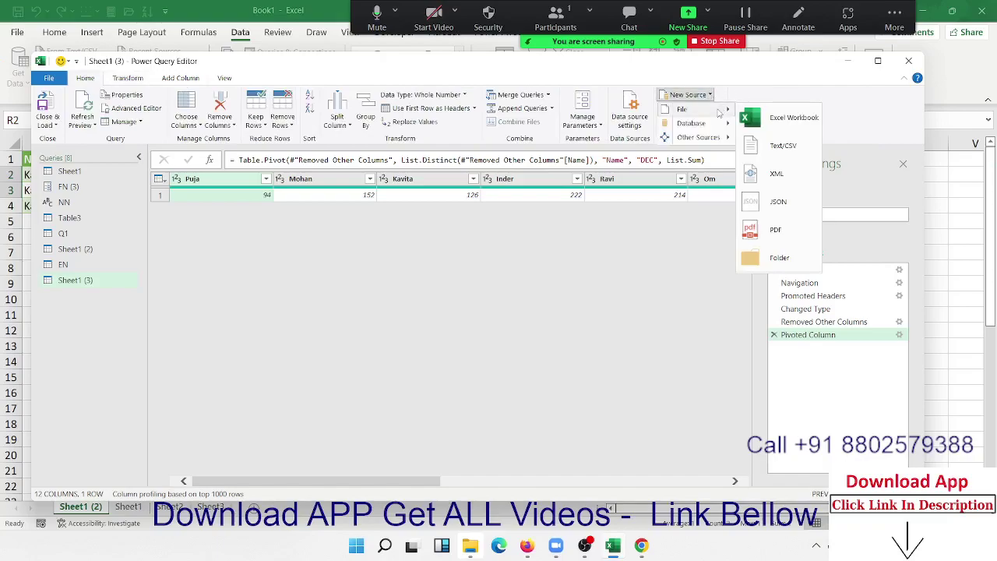
pyautogui.click(788, 119)
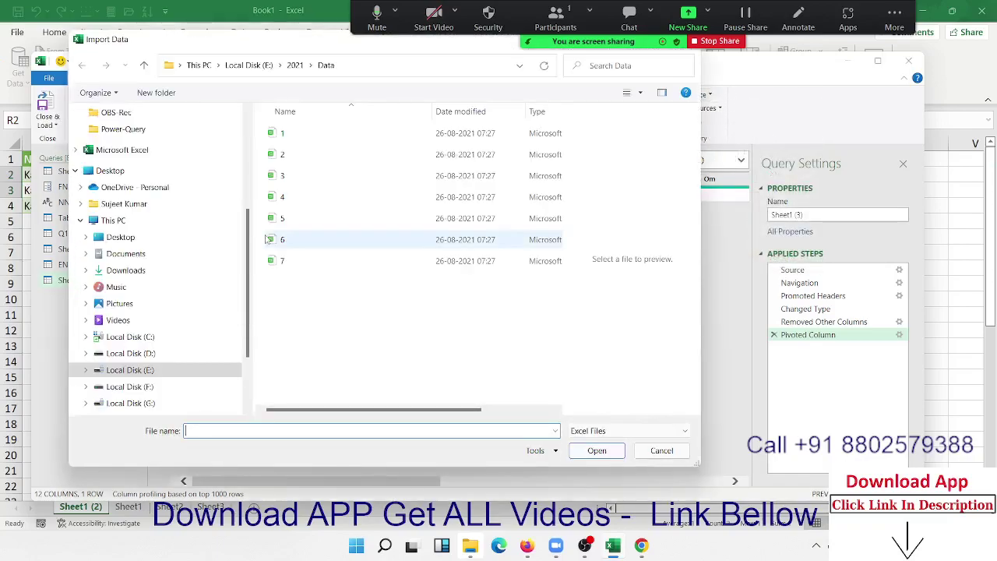
pyautogui.click(139, 403)
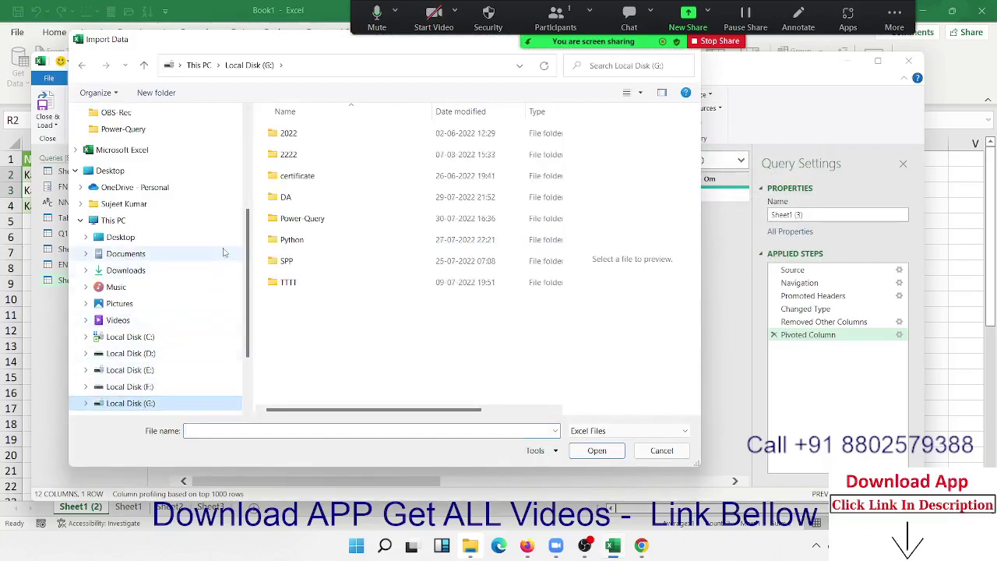
pyautogui.doubleClick(321, 222)
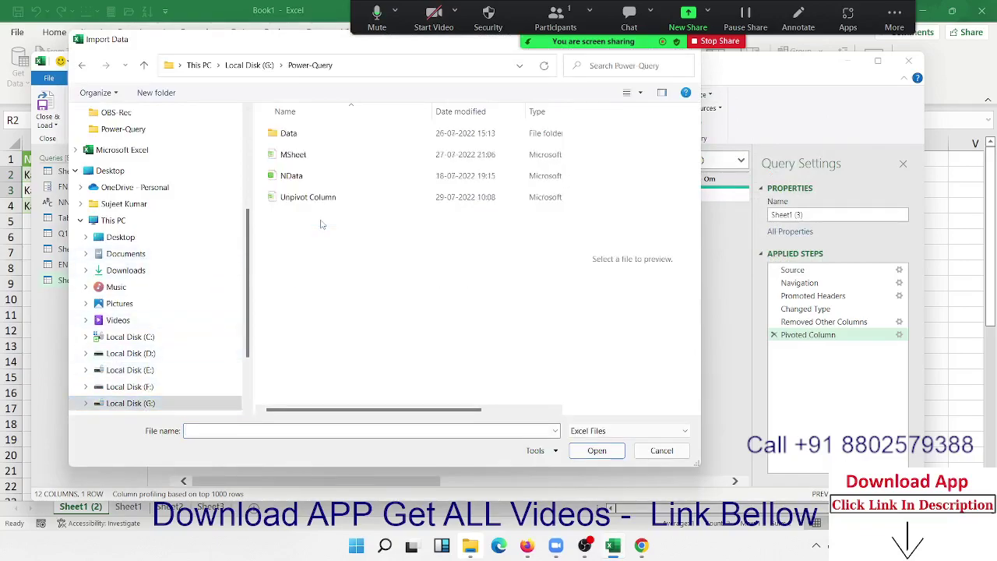
pyautogui.click(311, 175)
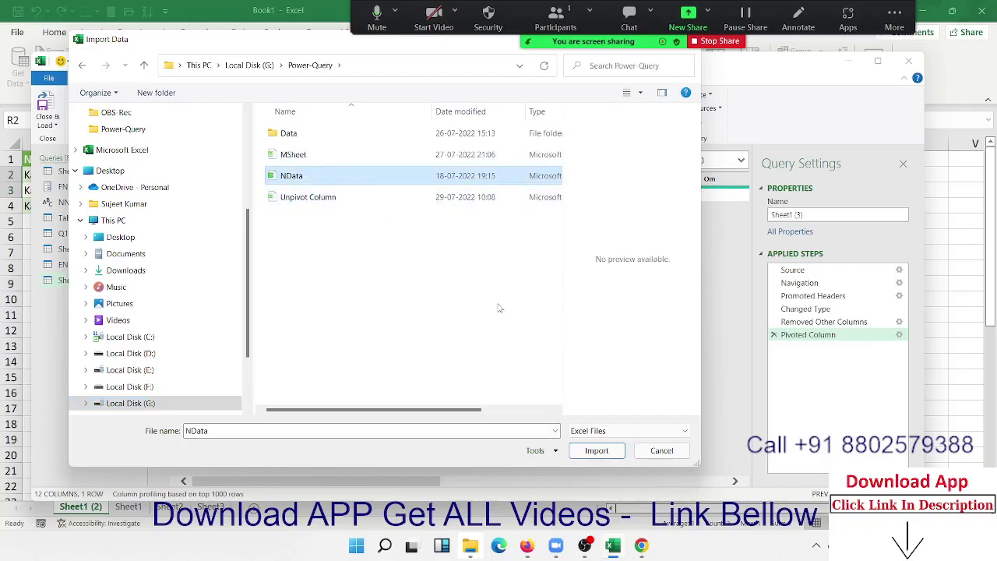
pyautogui.click(602, 449)
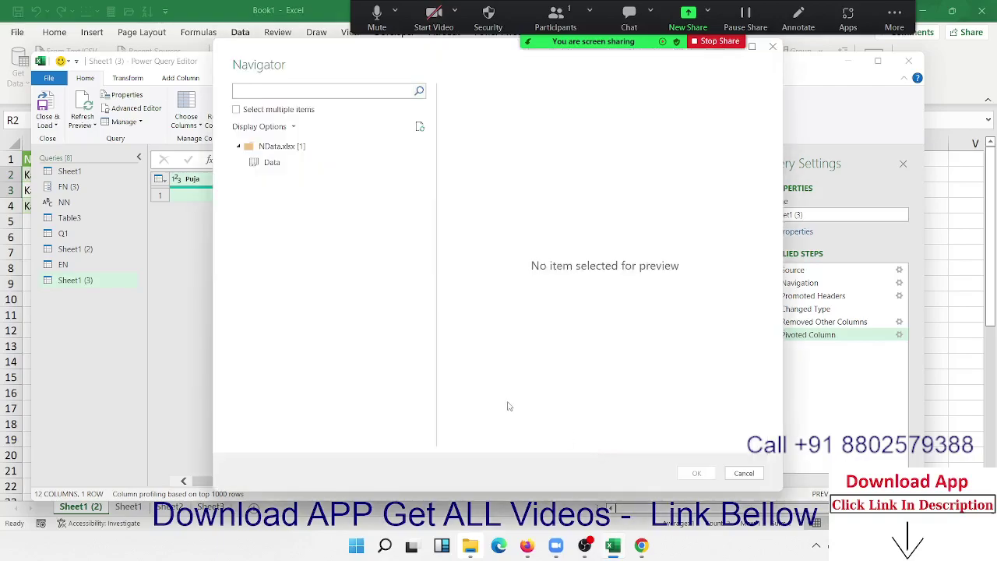
pyautogui.click(302, 169)
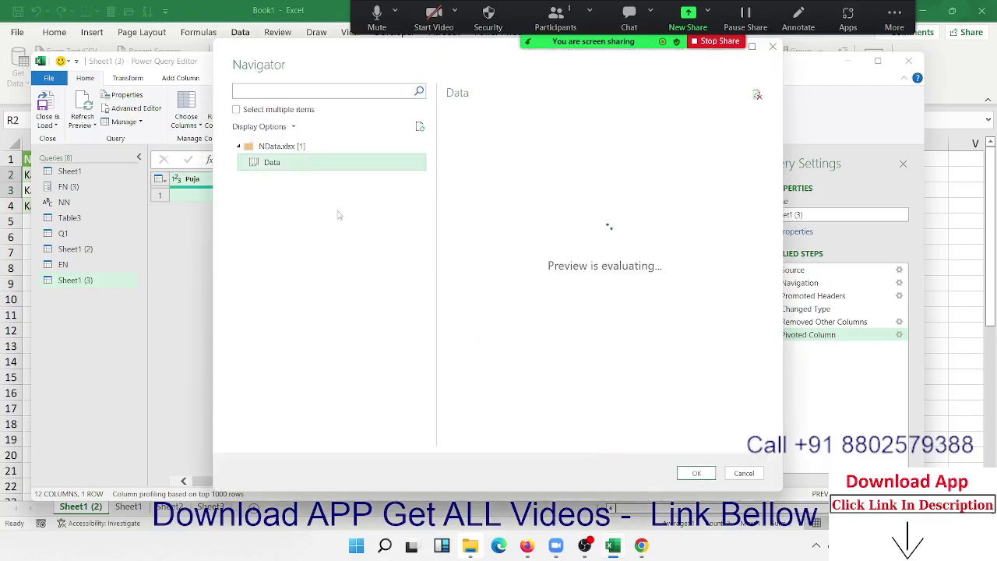
pyautogui.click(706, 473)
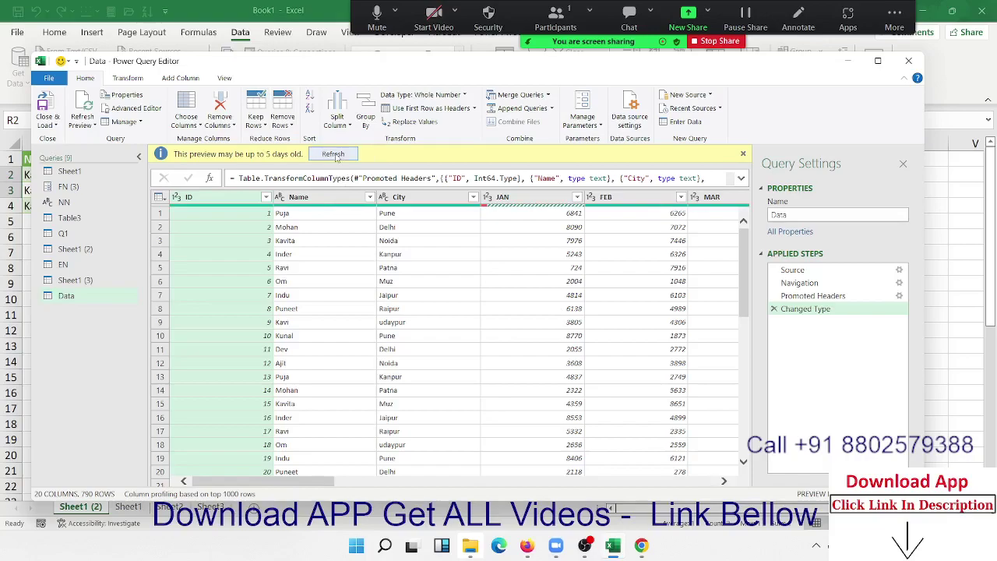
# Refresh the Data query preview and check sample values such as Noida and 5243.
pyautogui.click(334, 154)
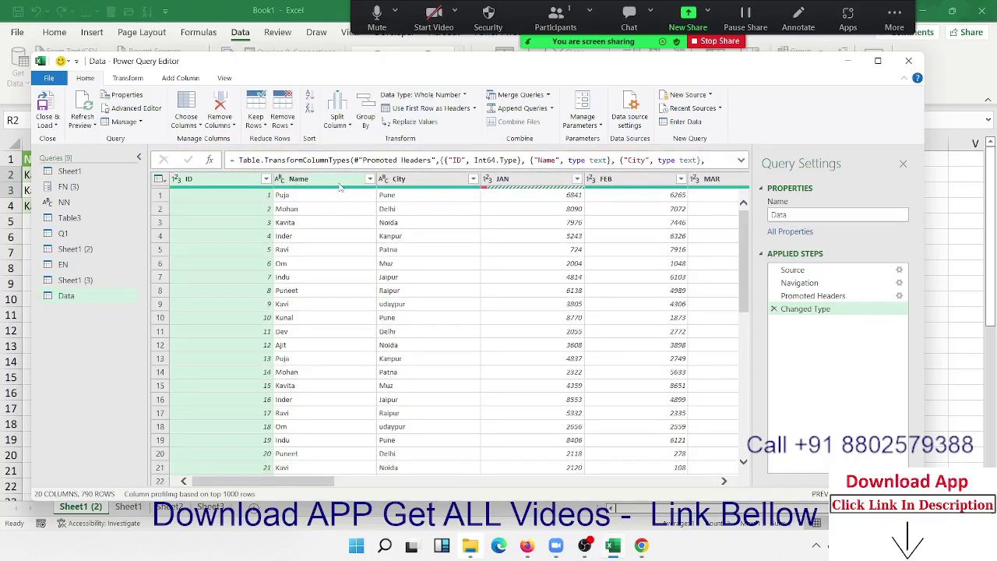
pyautogui.click(437, 226)
pyautogui.click(583, 238)
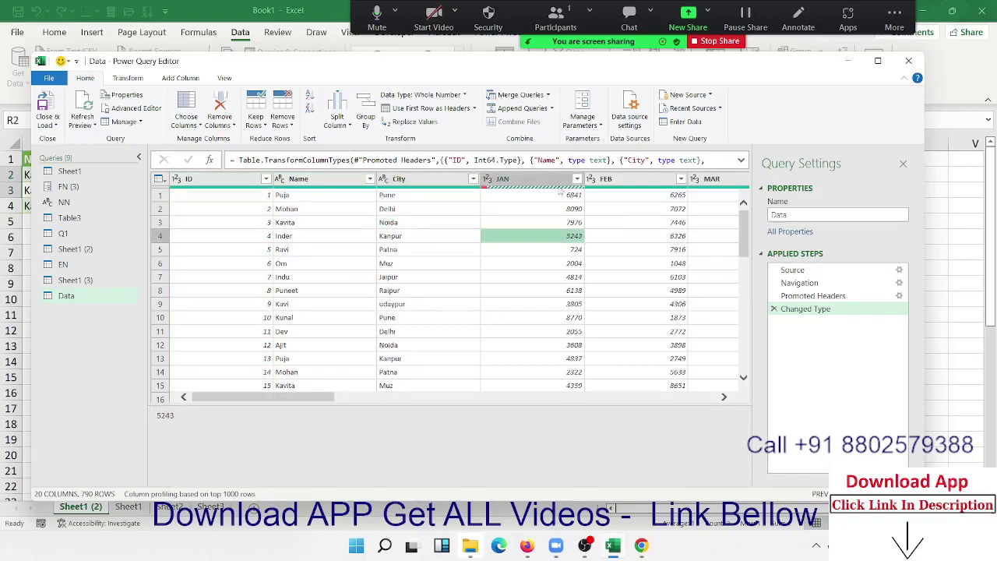
# In Choose Columns, uncheck the JAN through DEC month columns and Total.
pyautogui.click(200, 121)
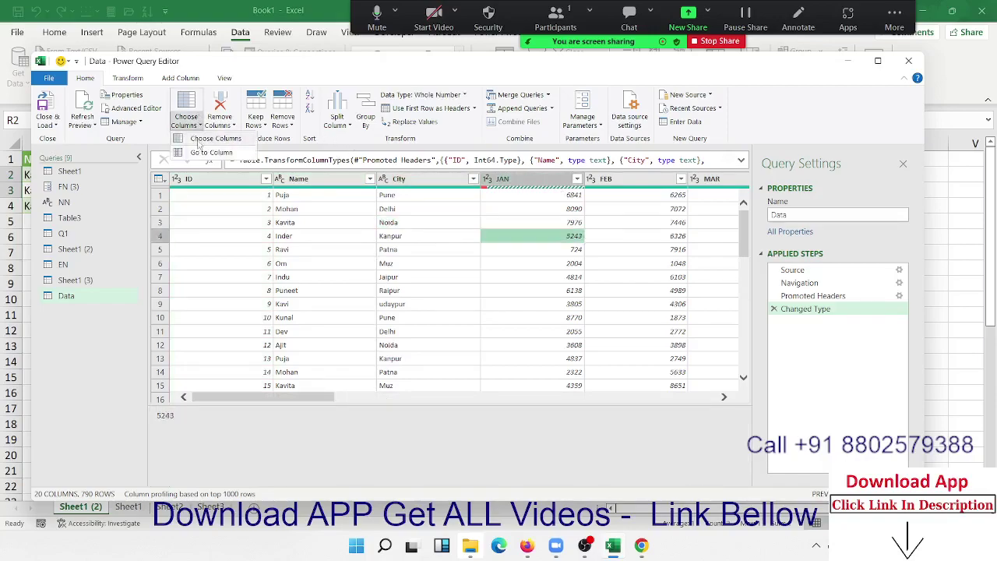
pyautogui.click(206, 139)
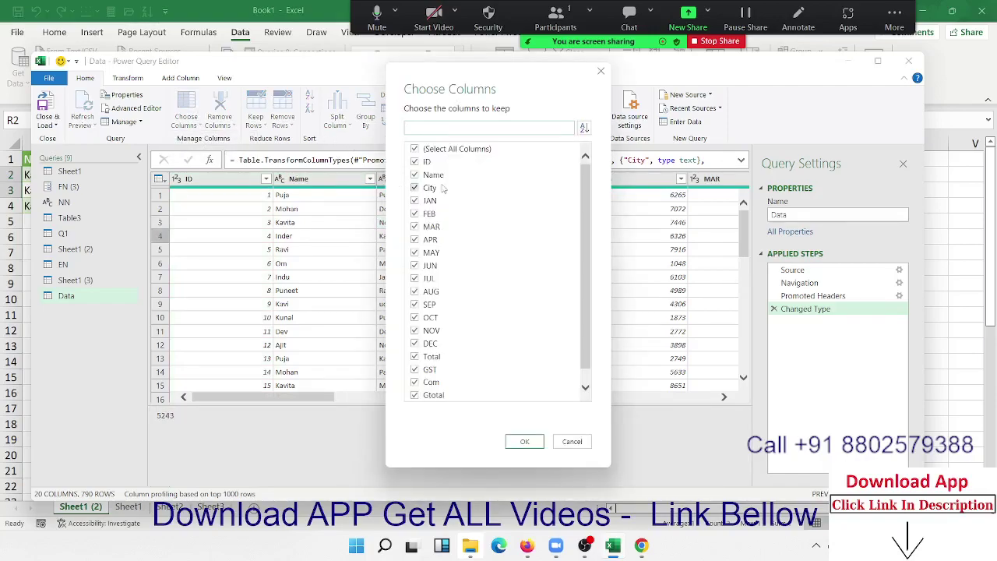
pyautogui.click(415, 201)
pyautogui.click(415, 215)
pyautogui.click(417, 227)
pyautogui.click(417, 241)
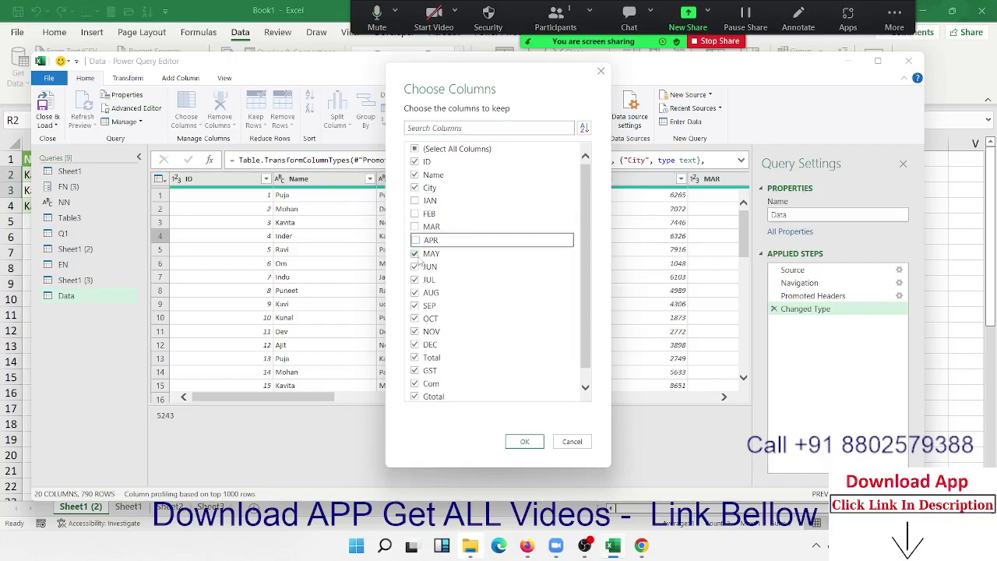
pyautogui.click(417, 254)
pyautogui.click(417, 267)
pyautogui.click(417, 280)
pyautogui.click(417, 293)
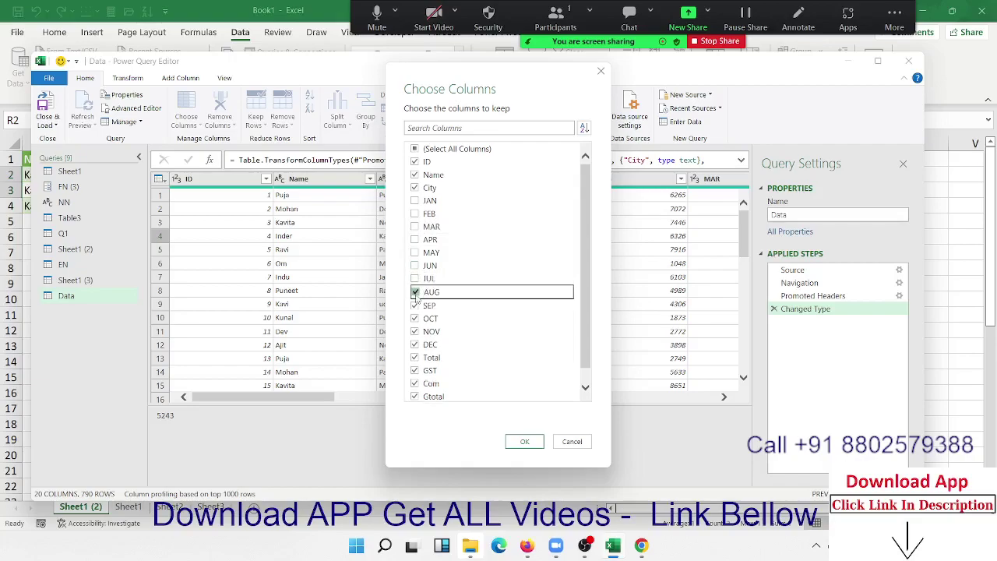
pyautogui.click(417, 306)
pyautogui.click(415, 318)
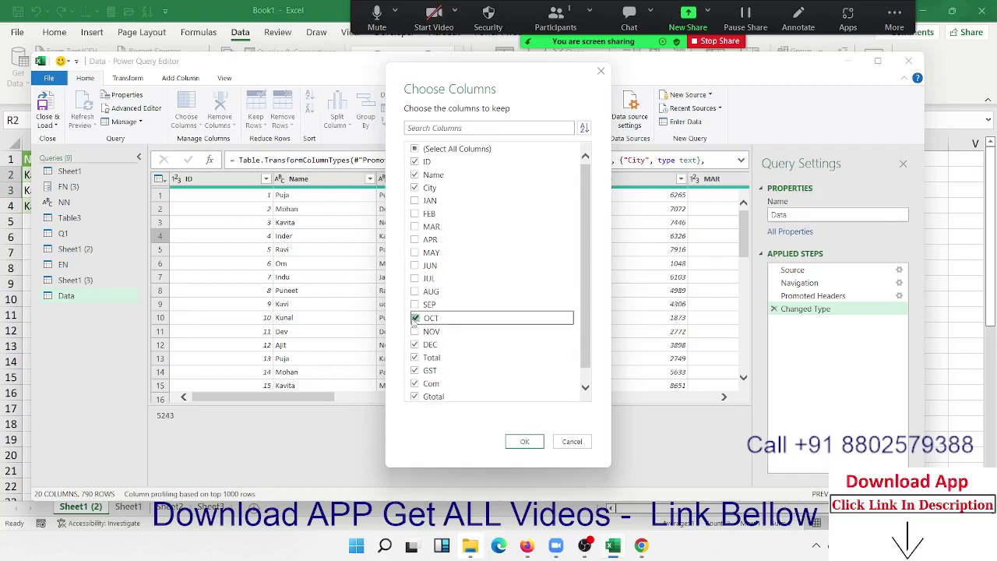
pyautogui.click(416, 331)
pyautogui.click(415, 344)
pyautogui.click(417, 357)
# Also uncheck GST and Com so only Name, City and Gtotal remain, then select City.
pyautogui.scroll(-1, 427, 361)
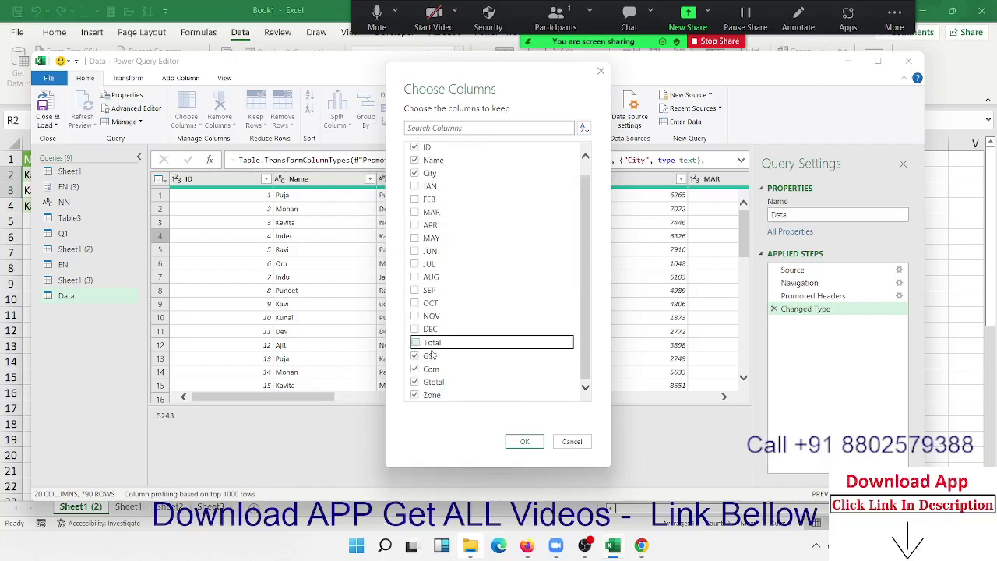
pyautogui.click(429, 357)
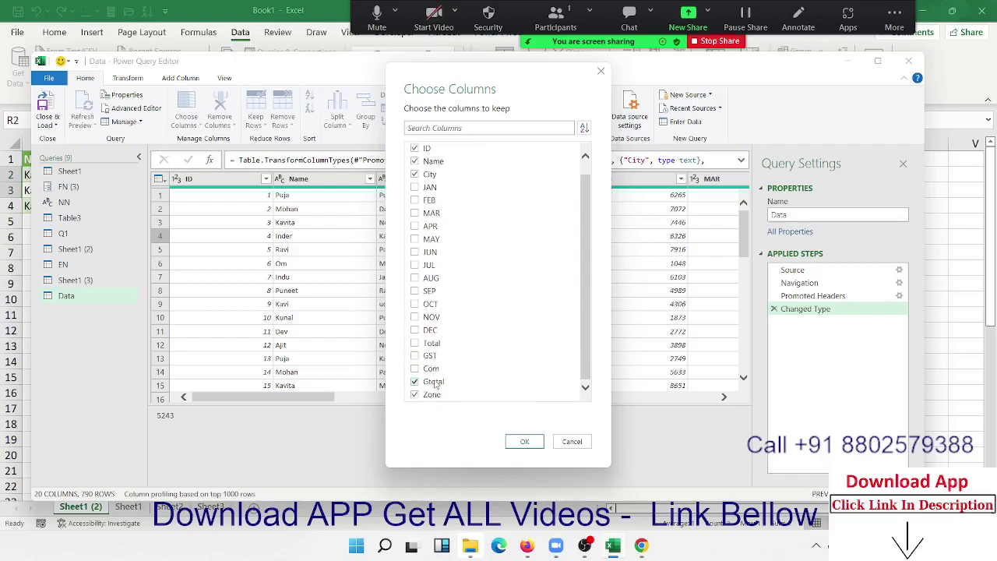
pyautogui.click(434, 381)
pyautogui.click(538, 441)
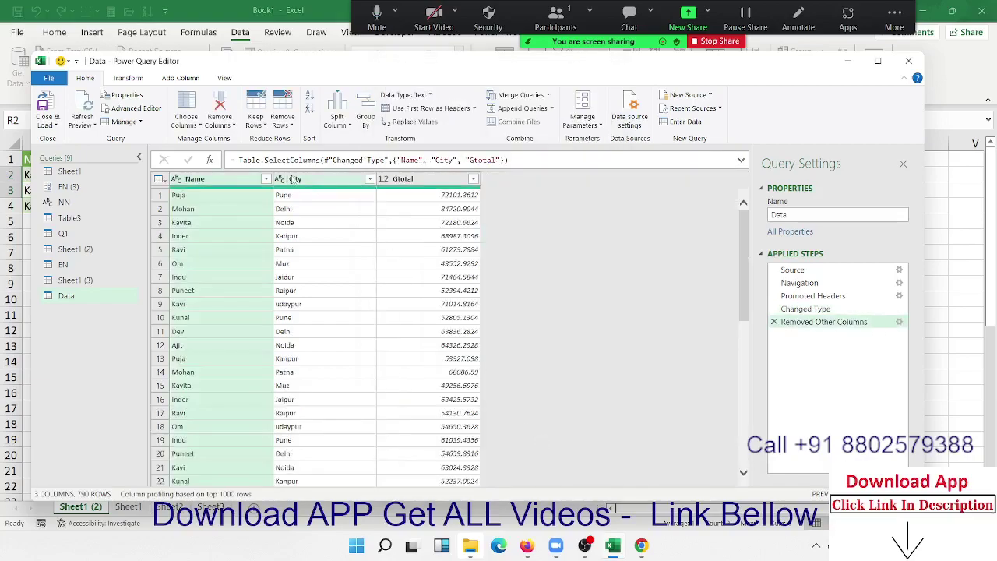
pyautogui.click(302, 184)
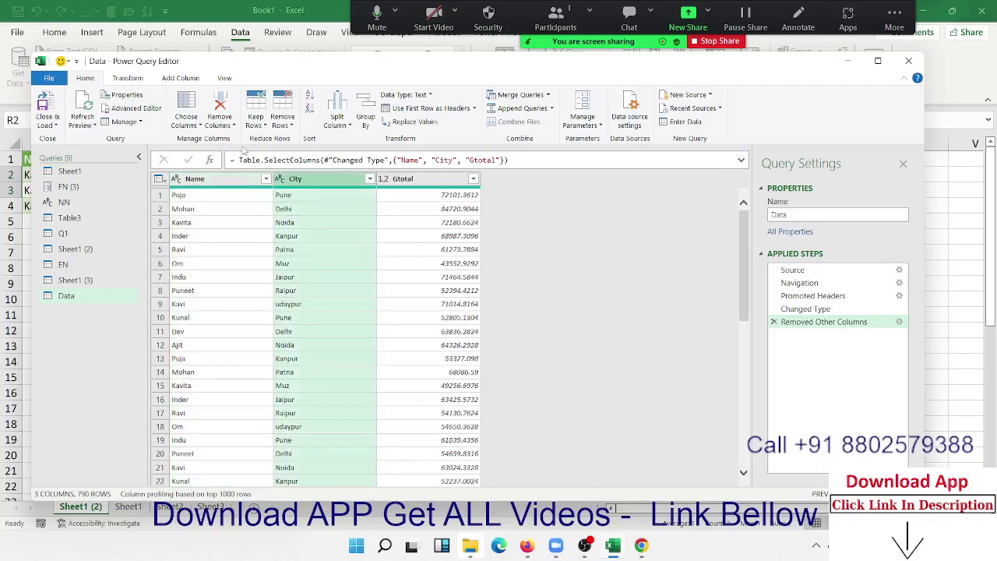
pyautogui.click(127, 78)
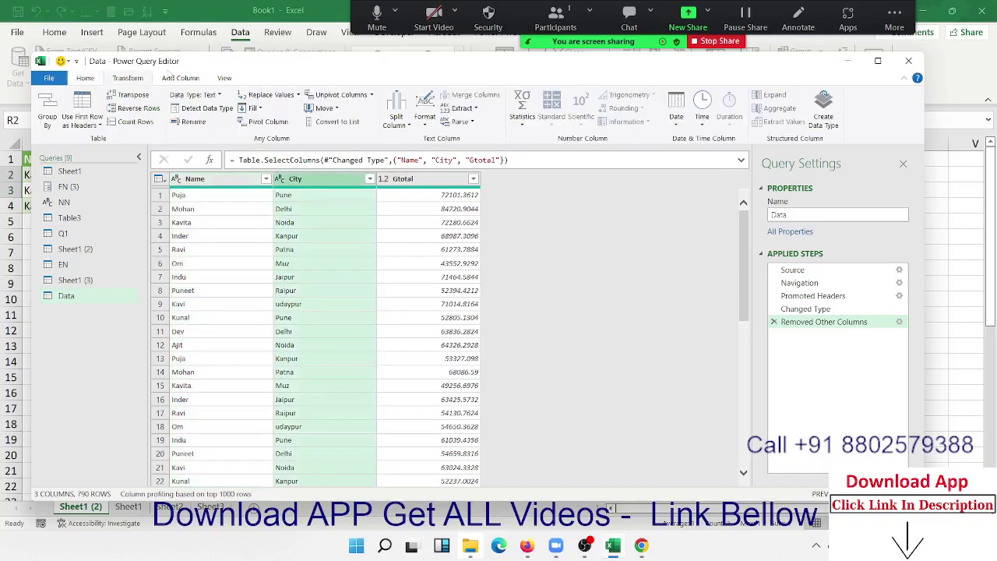
# Pivot the Data query on City with Gtotal as the values column, aggregated by Sum.
pyautogui.click(286, 128)
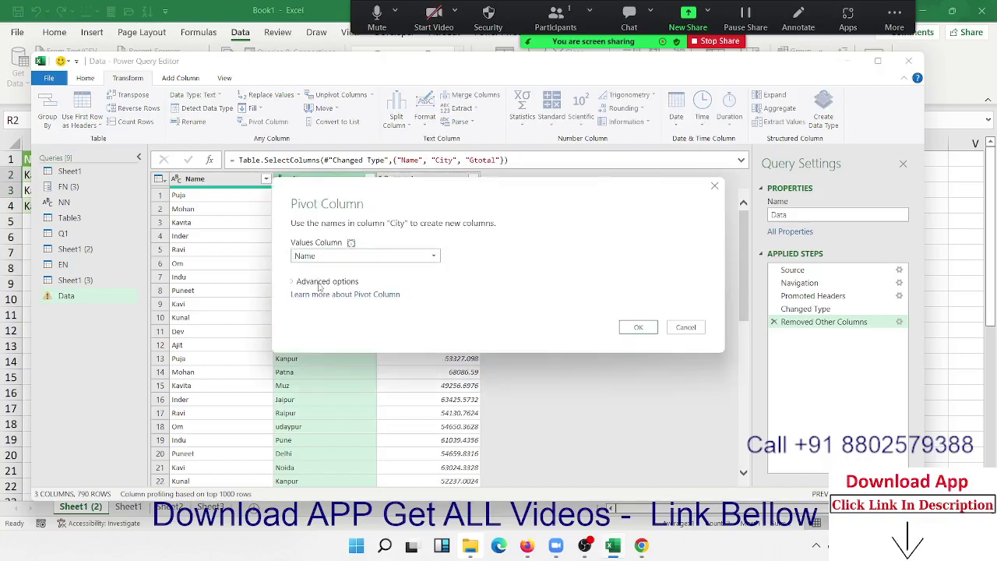
pyautogui.click(321, 281)
pyautogui.click(335, 312)
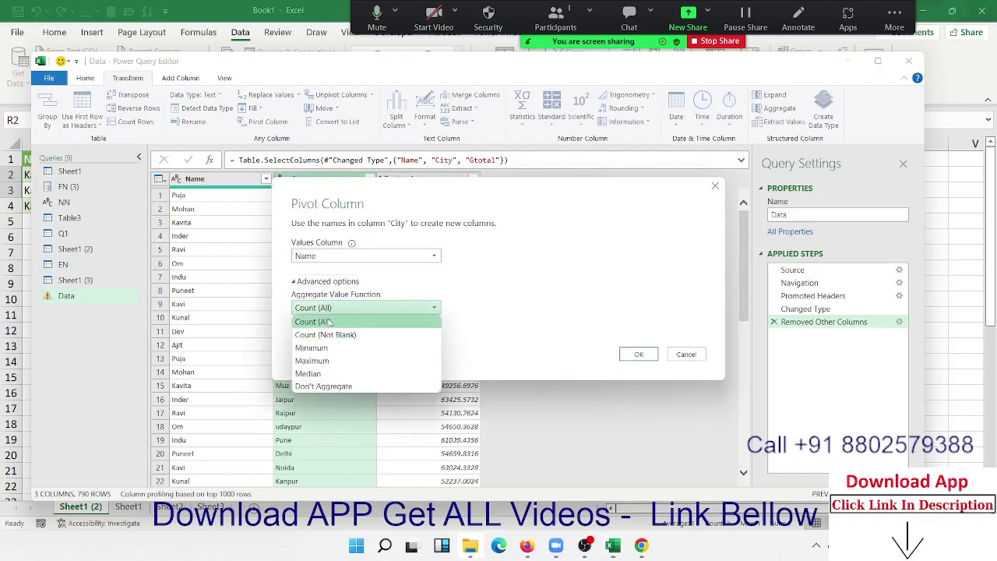
pyautogui.click(317, 259)
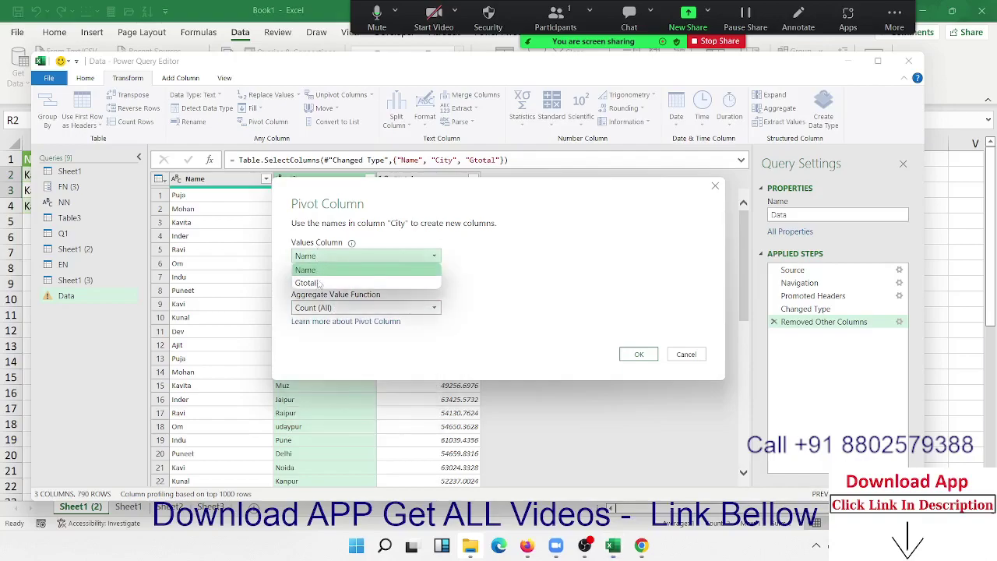
pyautogui.click(319, 284)
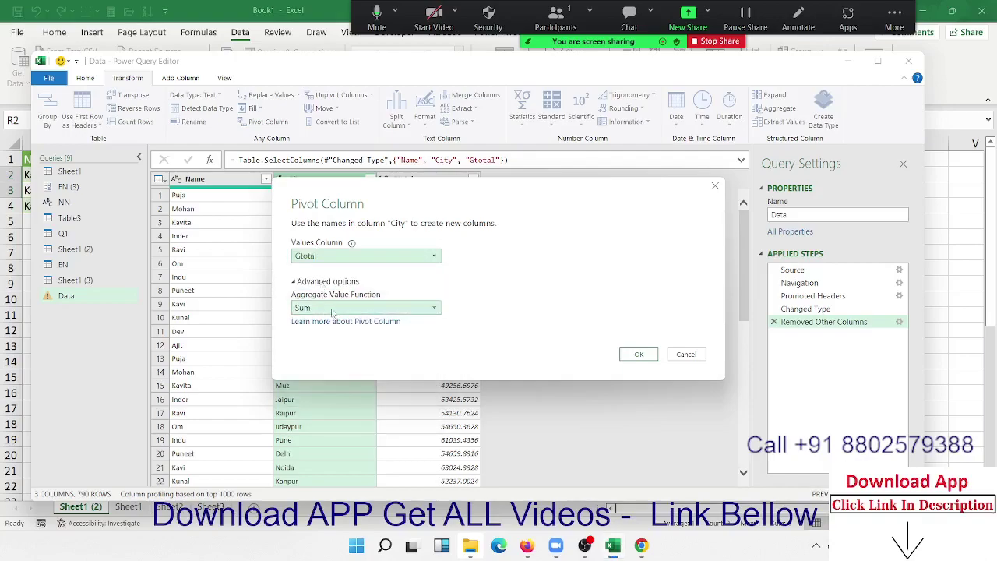
pyautogui.click(622, 354)
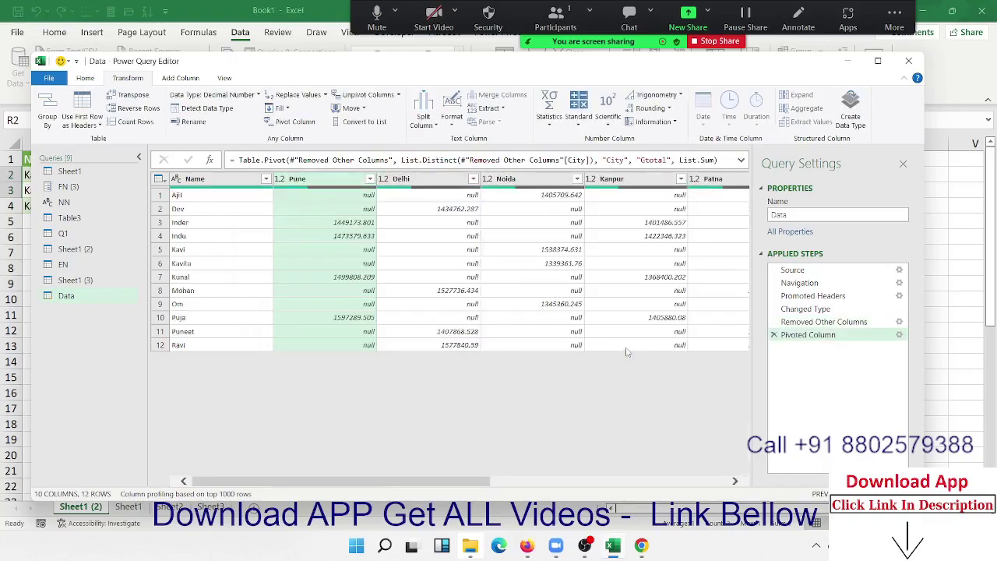
# Inspect the pivoted cells, including Dev, Ajit and Inder's totals under Pune.
pyautogui.click(197, 206)
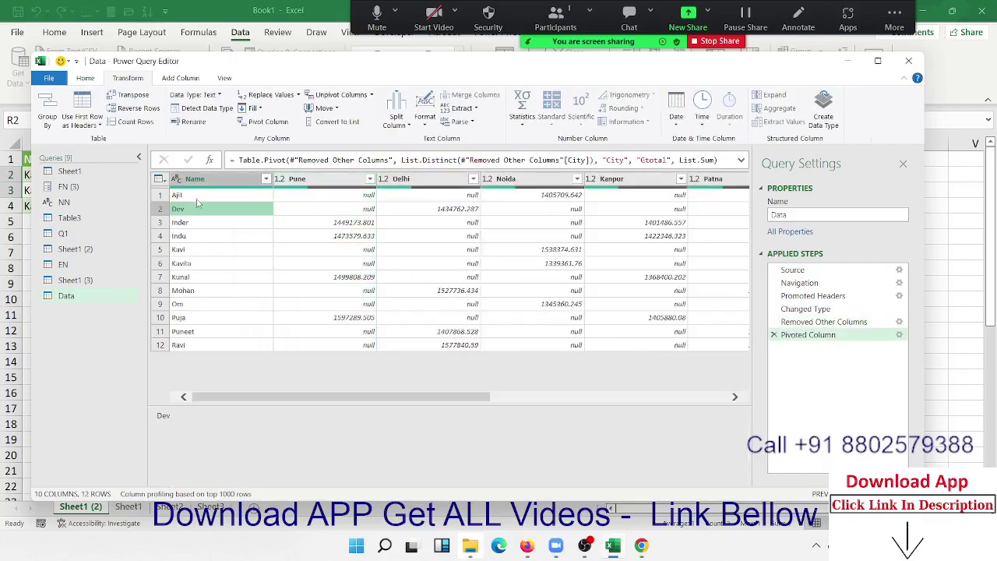
pyautogui.click(198, 196)
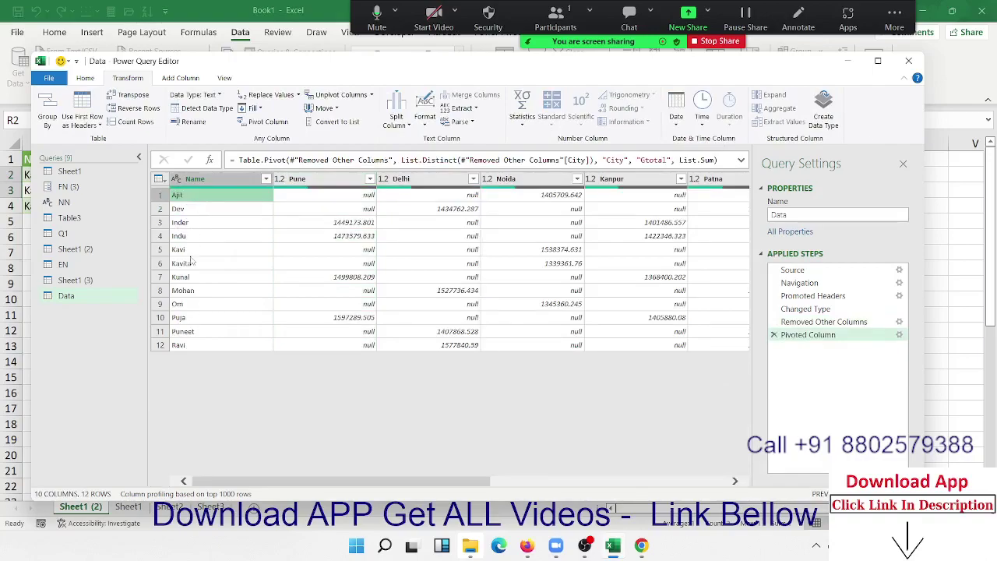
pyautogui.click(329, 196)
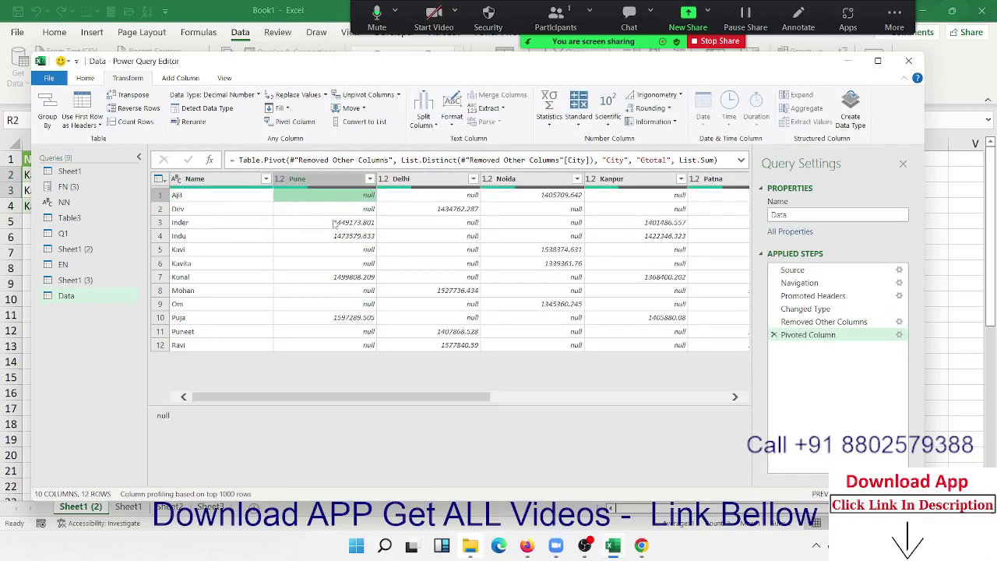
pyautogui.click(343, 224)
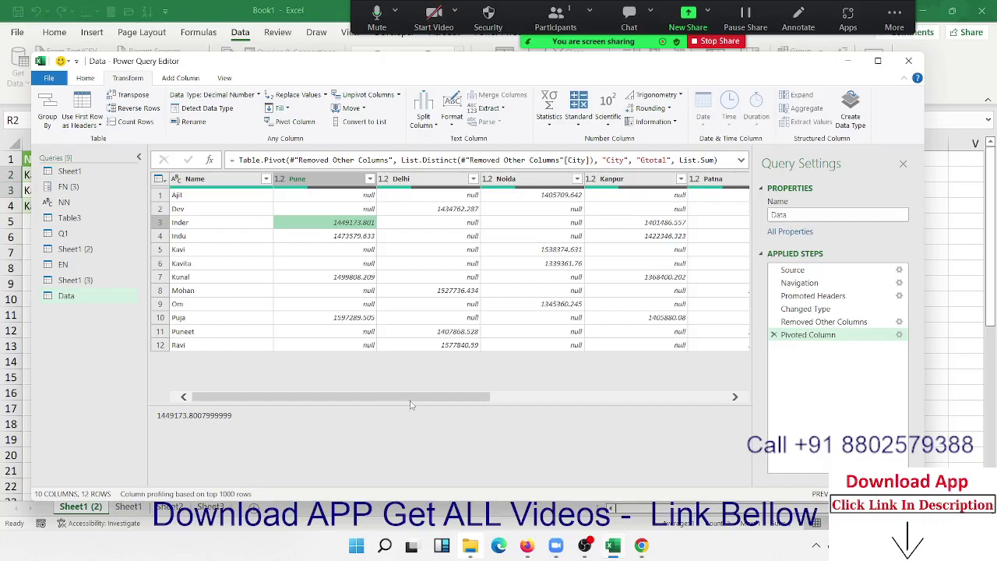
pyautogui.moveTo(412, 400); pyautogui.dragTo(677, 435)
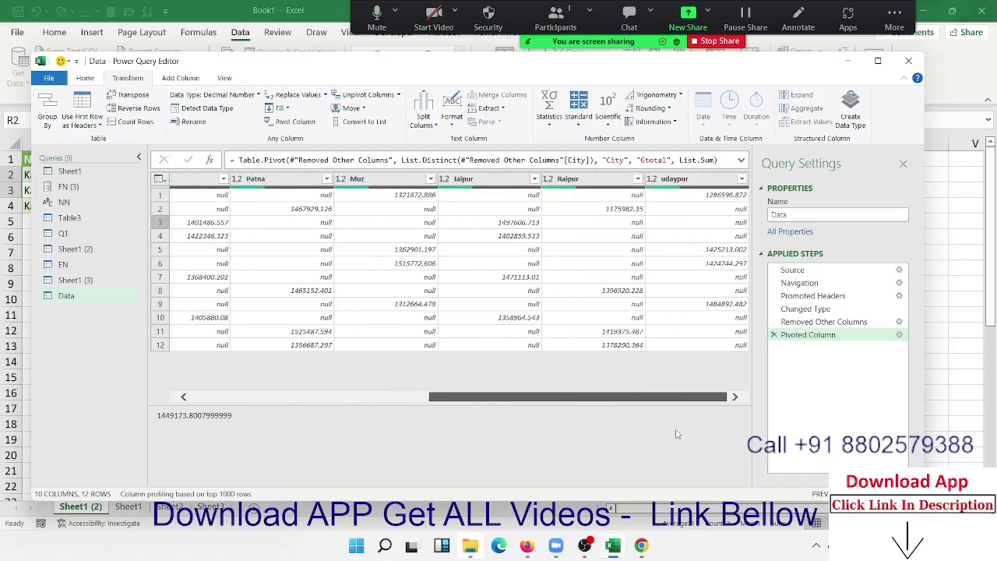
pyautogui.moveTo(710, 437)
pyautogui.mouseDown()
pyautogui.moveTo(304, 385)
pyautogui.moveTo(769, 466)
pyautogui.moveTo(175, 366)
pyautogui.mouseUp()
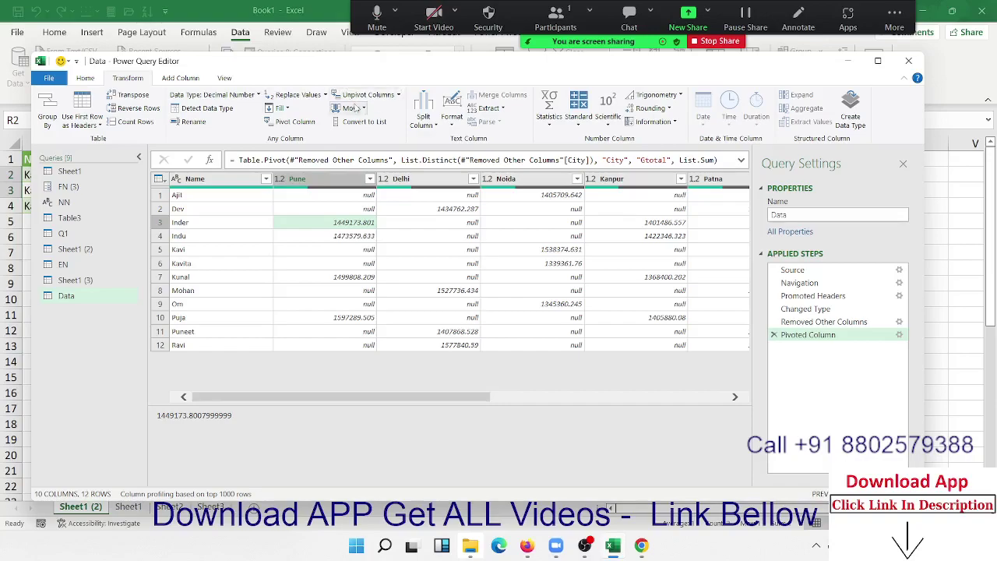
pyautogui.click(355, 109)
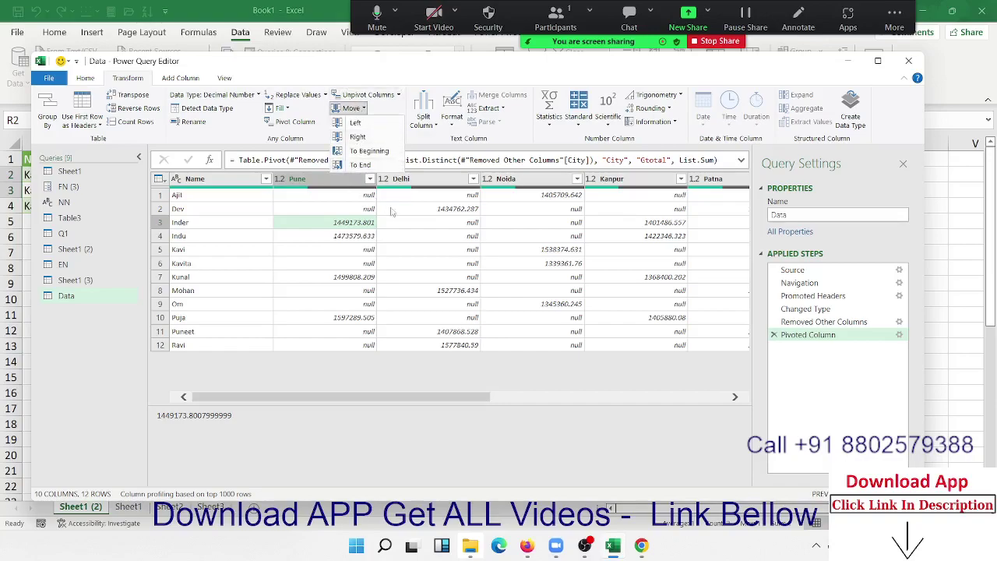
pyautogui.click(431, 182)
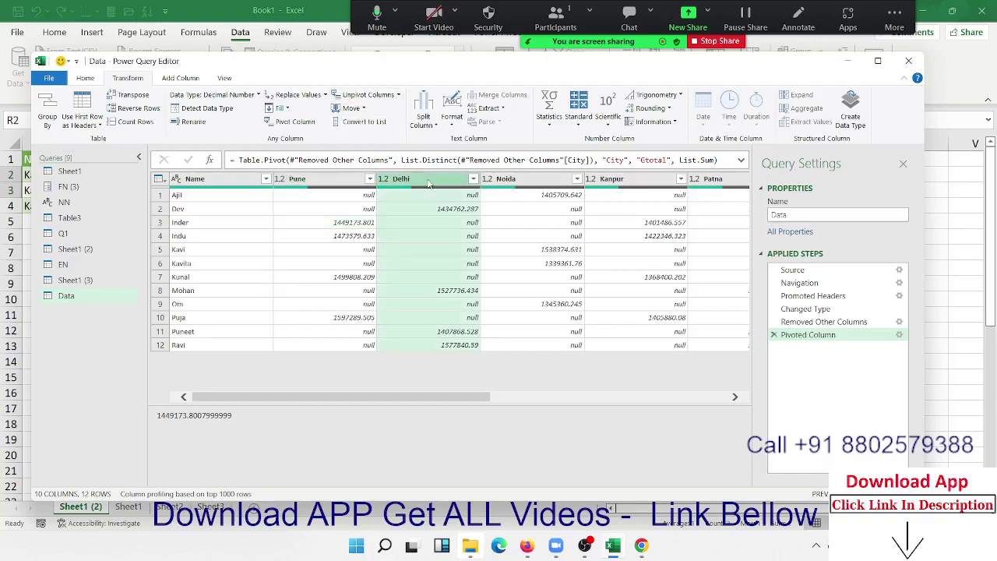
pyautogui.click(348, 122)
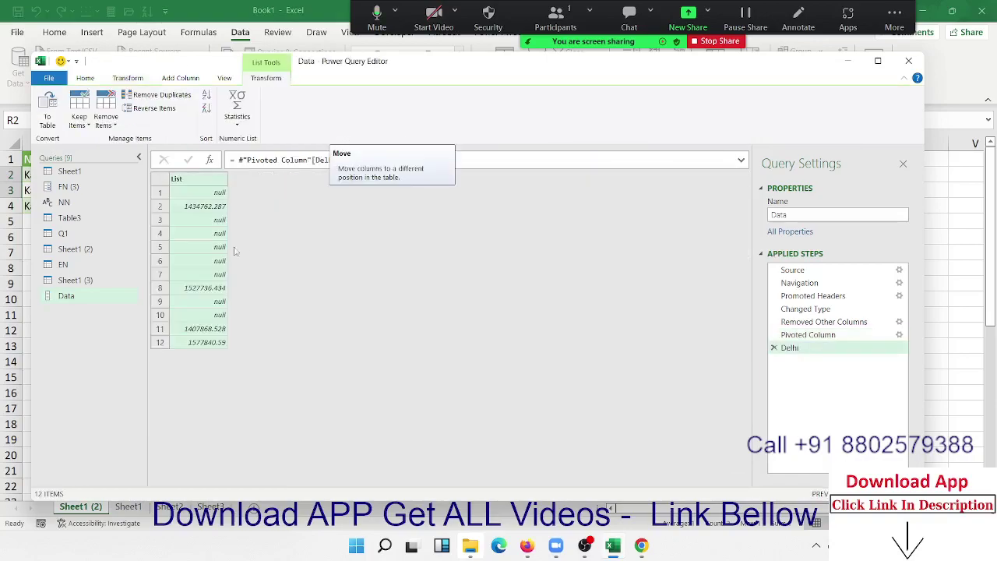
pyautogui.click(774, 348)
pyautogui.click(419, 182)
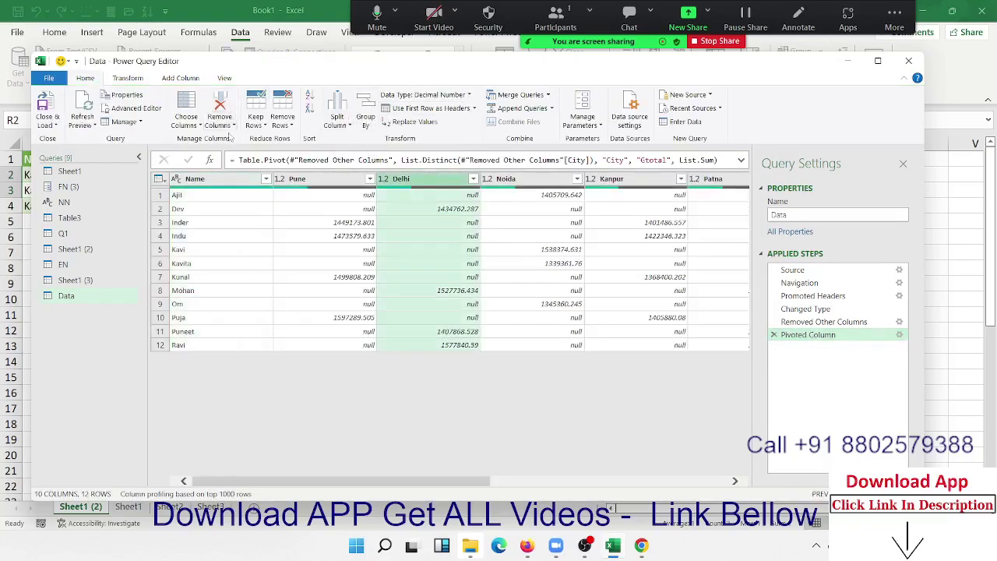
pyautogui.click(132, 78)
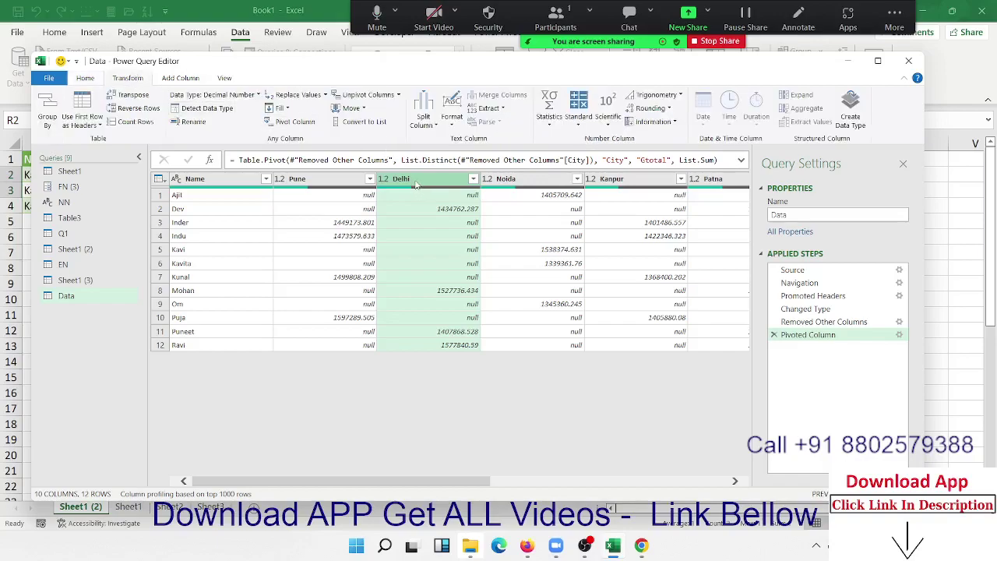
pyautogui.moveTo(417, 184)
pyautogui.mouseDown()
pyautogui.moveTo(365, 184)
pyautogui.moveTo(548, 204)
pyautogui.moveTo(502, 185)
pyautogui.mouseUp()
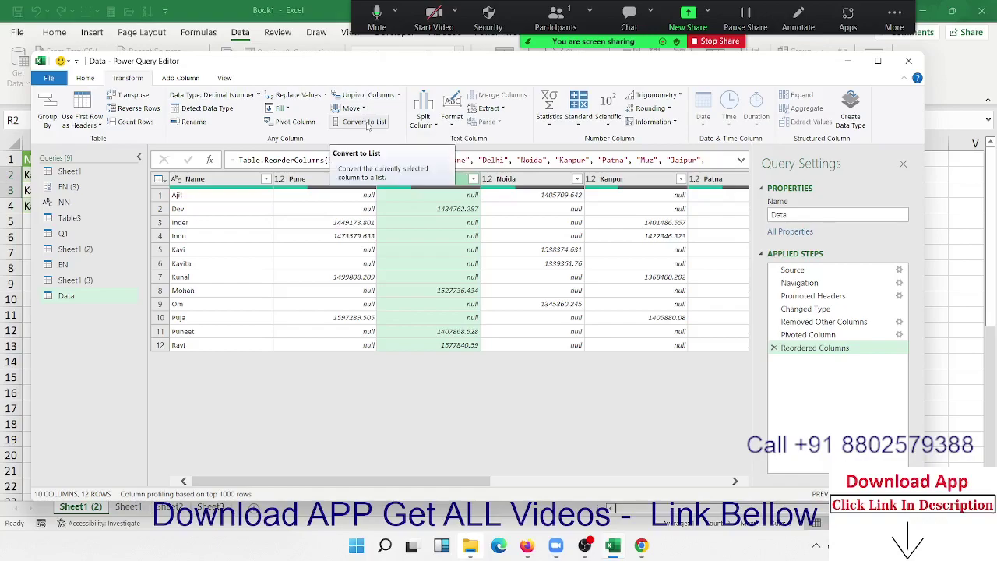
pyautogui.click(257, 290)
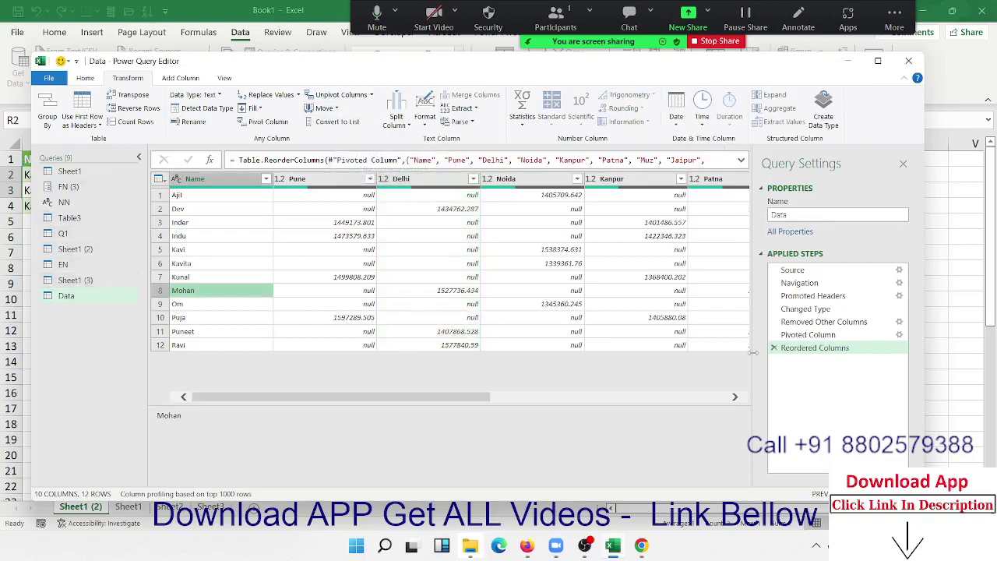
pyautogui.click(775, 349)
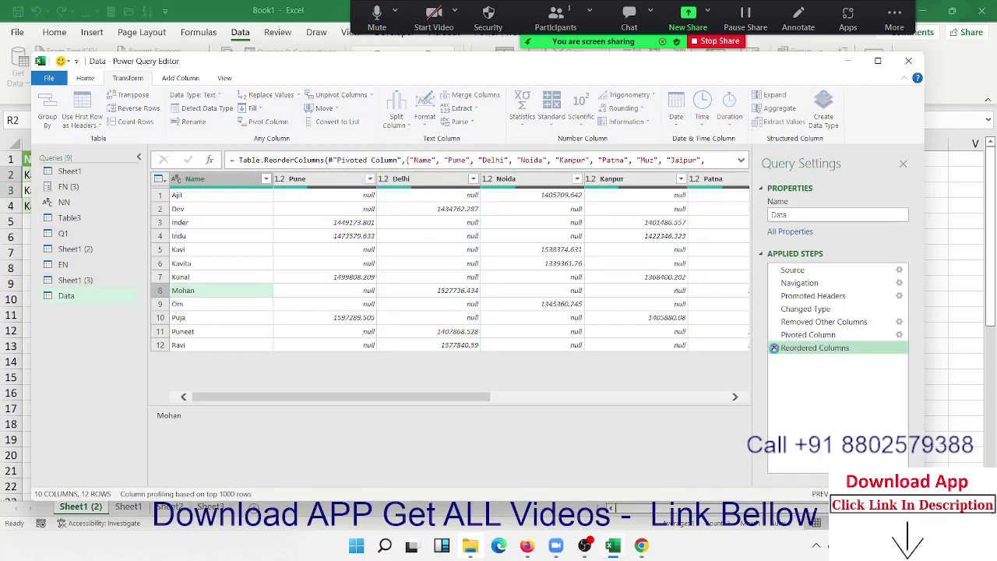
# Delete the pivot, removed-columns and type change steps from the Data query.
pyautogui.click(775, 335)
pyautogui.click(774, 322)
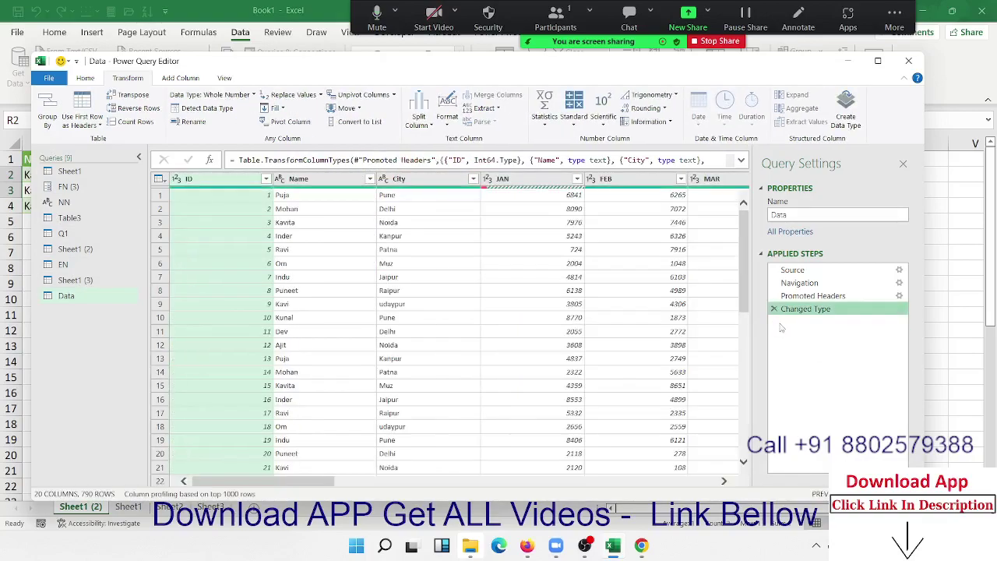
pyautogui.click(774, 308)
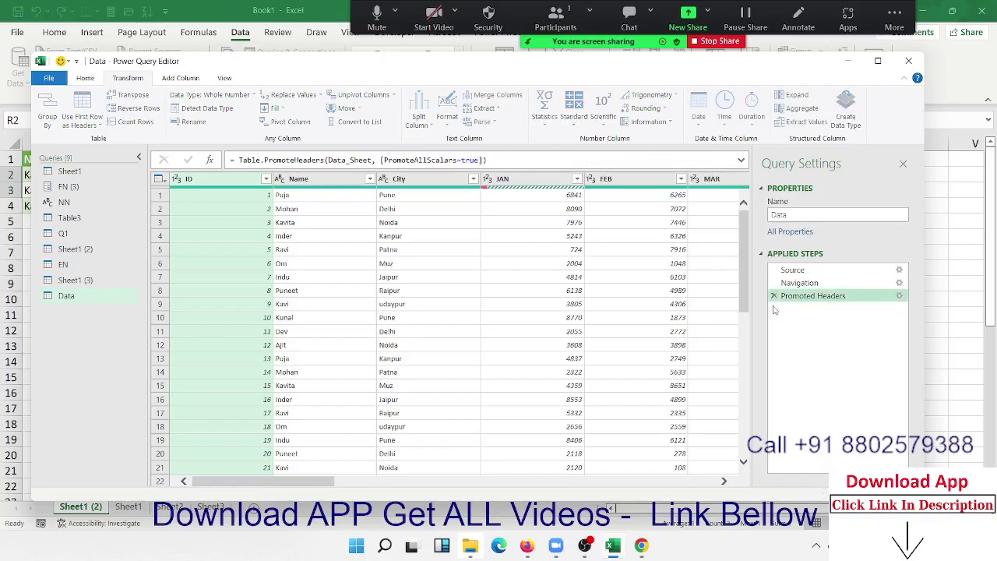
# Convert the Name column into a 790-item list and scroll through it.
pyautogui.click(341, 224)
pyautogui.click(330, 184)
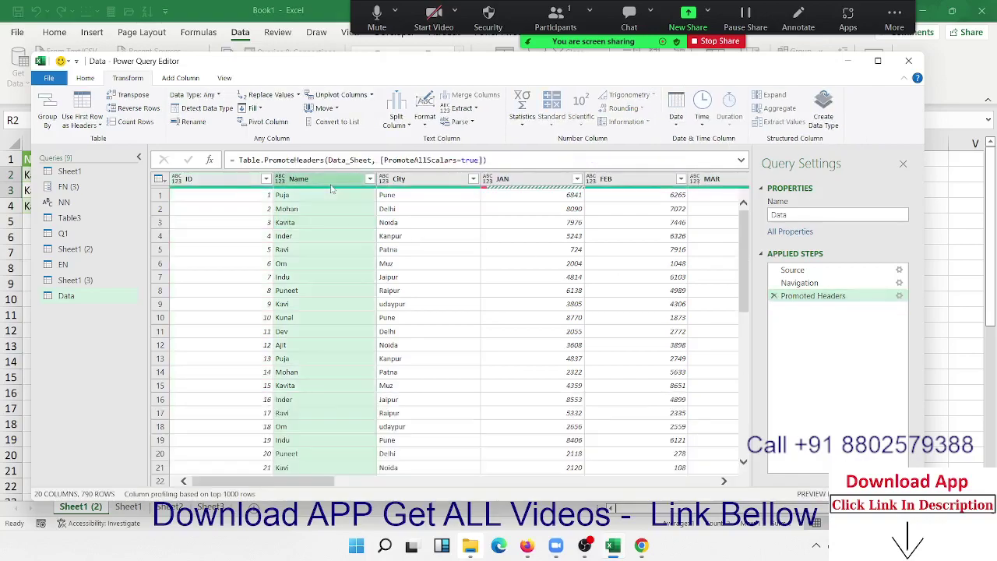
pyautogui.click(332, 122)
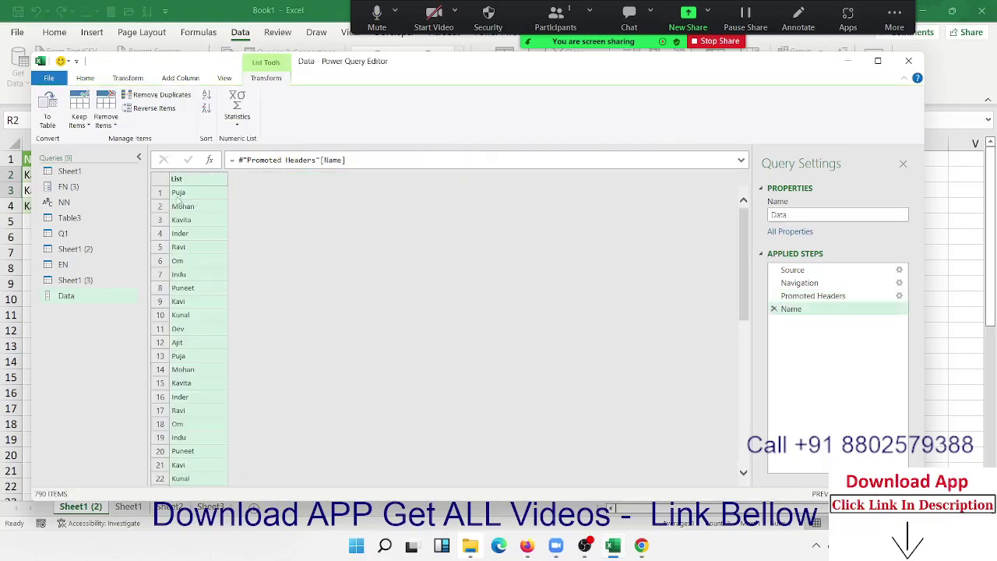
pyautogui.click(178, 198)
pyautogui.scroll(-10, 187, 218)
pyautogui.scroll(-10, 191, 226)
pyautogui.scroll(-8, 192, 235)
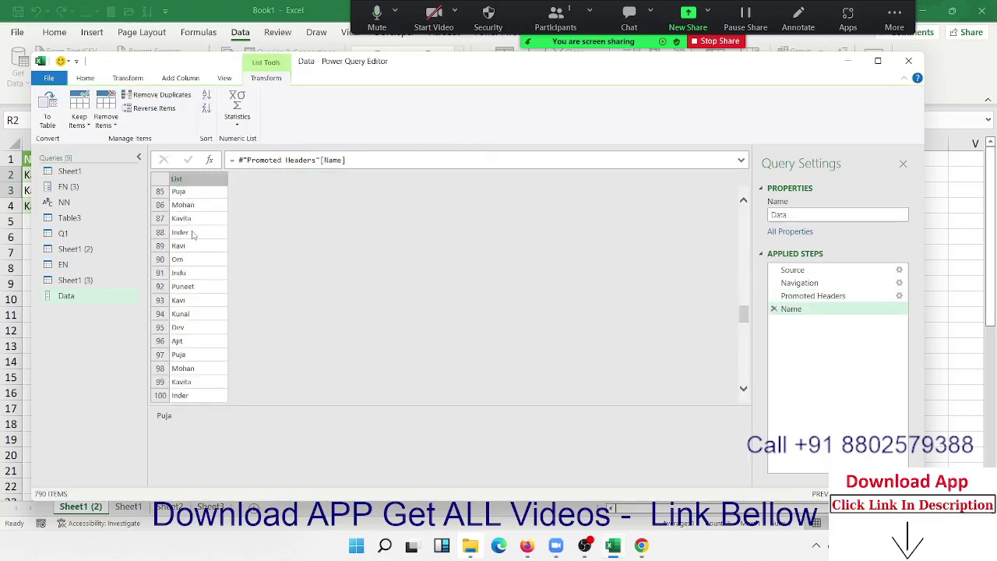
pyautogui.scroll(-12, 193, 234)
pyautogui.scroll(-13, 194, 234)
pyautogui.scroll(-12, 197, 233)
pyautogui.scroll(-13, 199, 232)
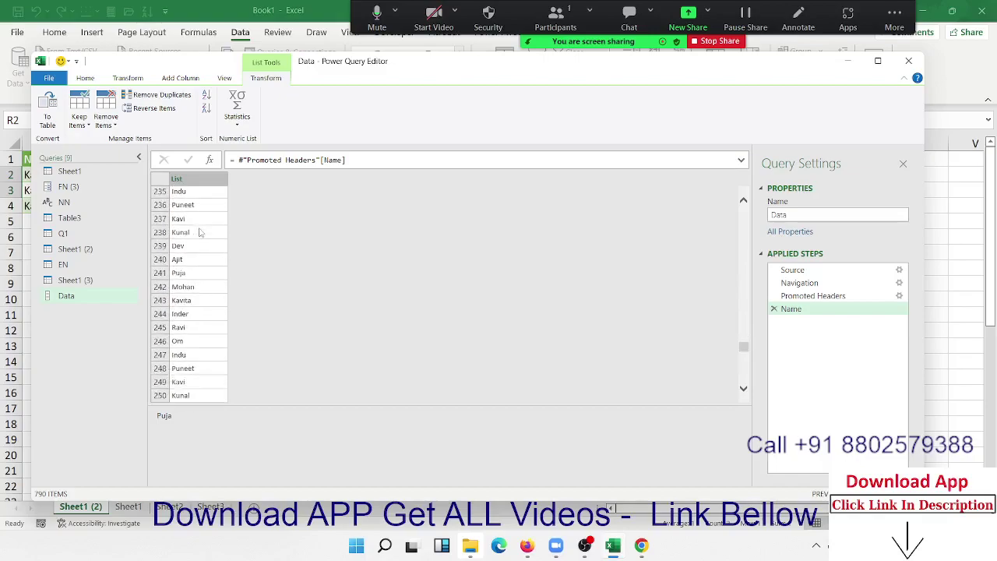
pyautogui.scroll(8, 200, 230)
pyautogui.scroll(8, 201, 227)
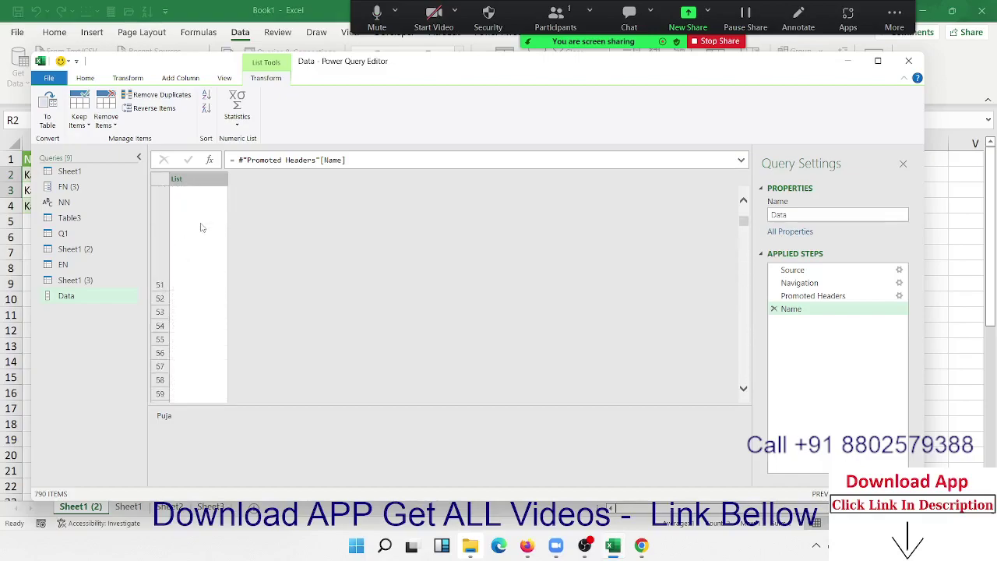
# Remove duplicate names from the list, leaving 12 distinct names.
pyautogui.click(196, 180)
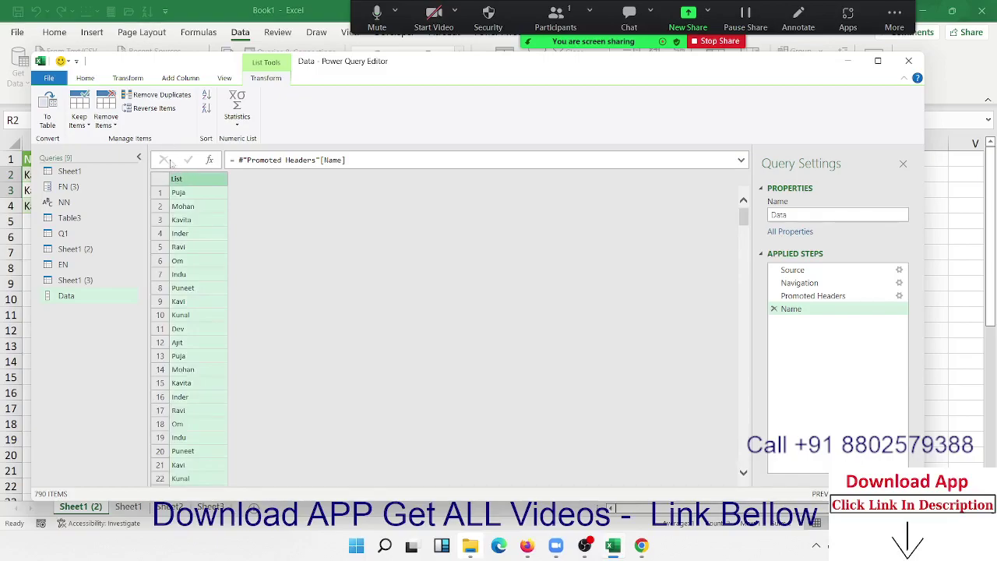
pyautogui.click(182, 96)
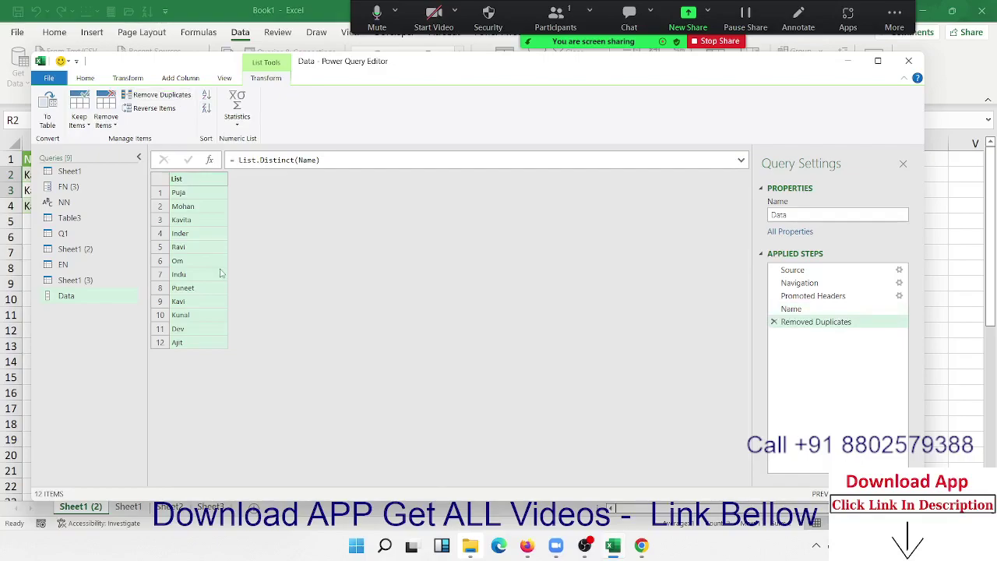
pyautogui.click(213, 211)
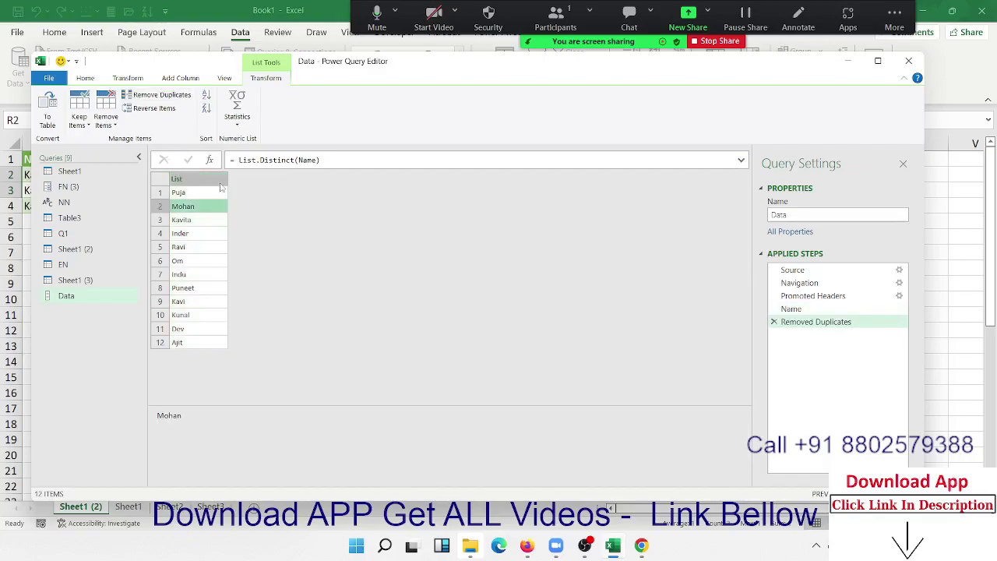
pyautogui.click(221, 181)
pyautogui.click(208, 195)
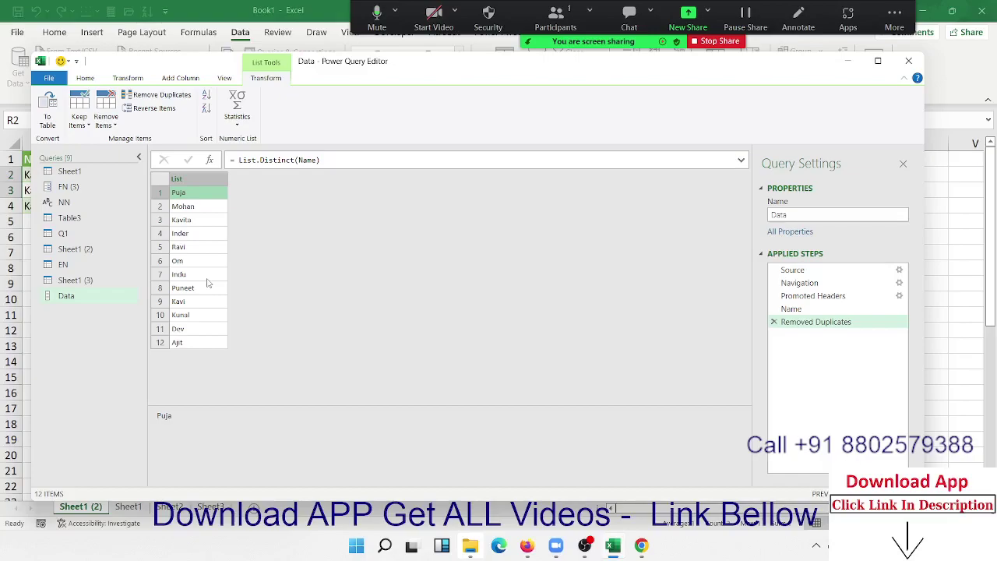
pyautogui.click(48, 109)
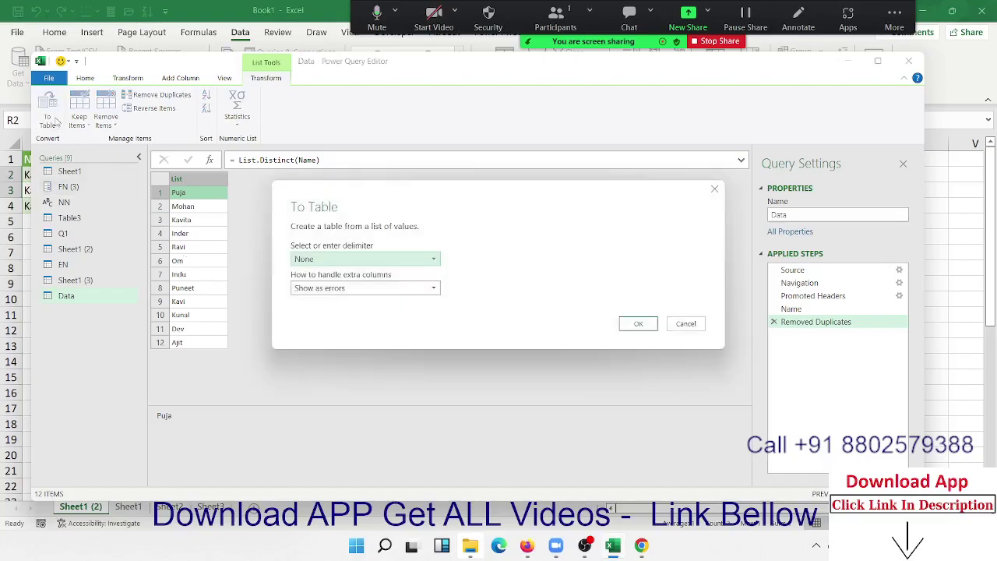
# Convert the list to a table with delimiter None and extra columns shown as errors.
pyautogui.click(412, 288)
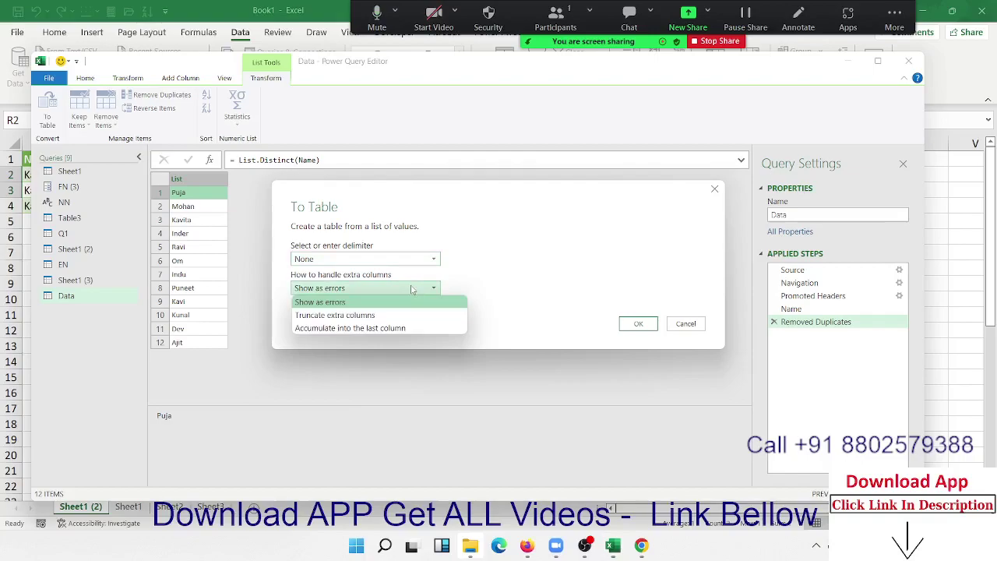
pyautogui.click(413, 290)
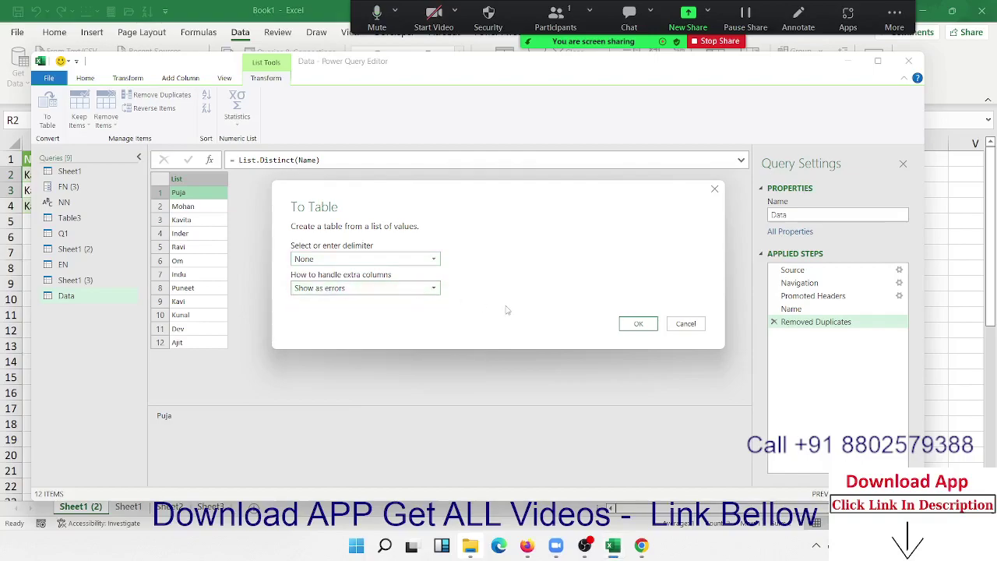
pyautogui.click(433, 259)
pyautogui.click(550, 273)
pyautogui.click(641, 327)
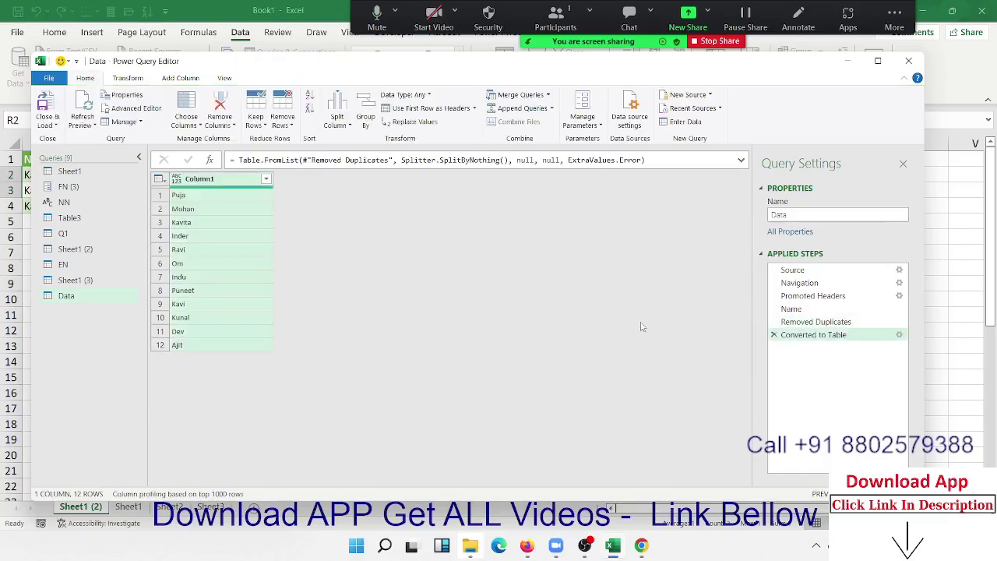
# Inspect names in the new Column1, such as Kunal.
pyautogui.click(223, 223)
pyautogui.click(213, 304)
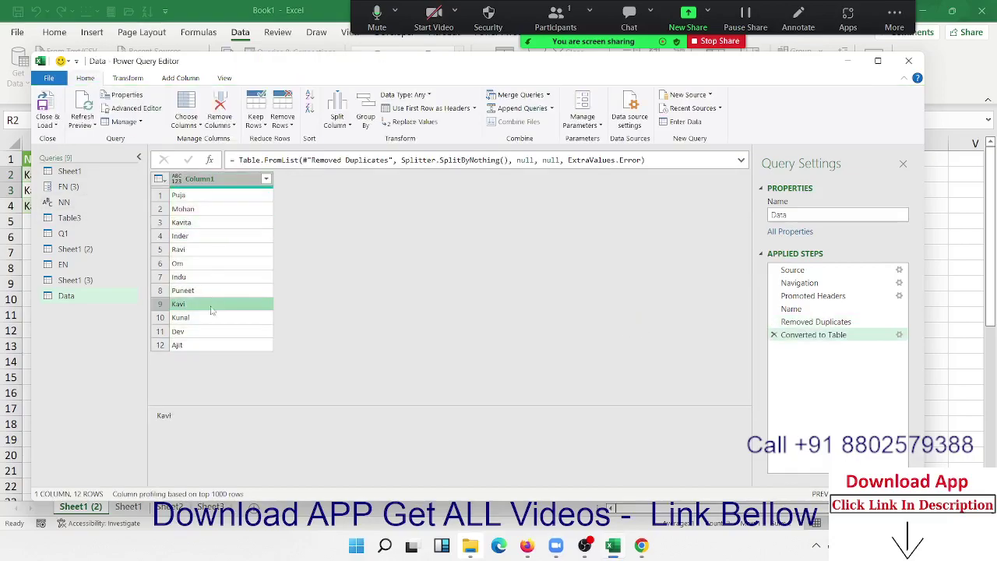
pyautogui.click(211, 320)
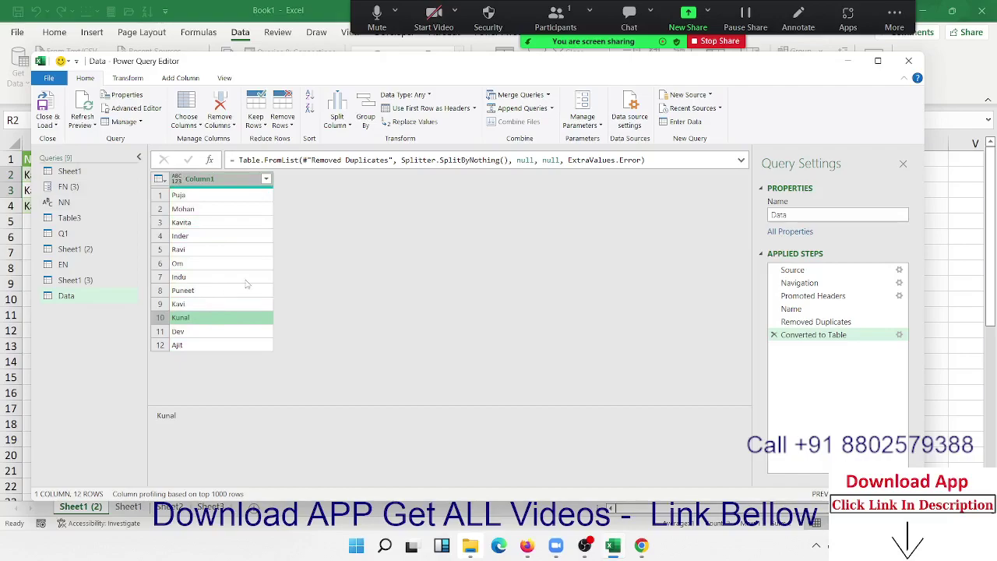
# Delete the Converted to Table, Removed Duplicates and Name steps to restore the full table.
pyautogui.click(774, 335)
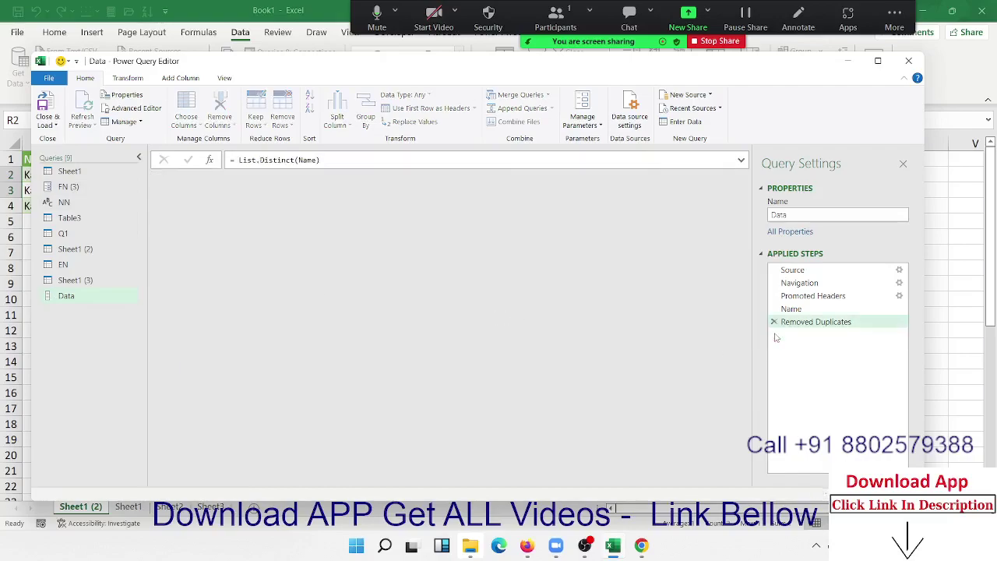
pyautogui.click(774, 322)
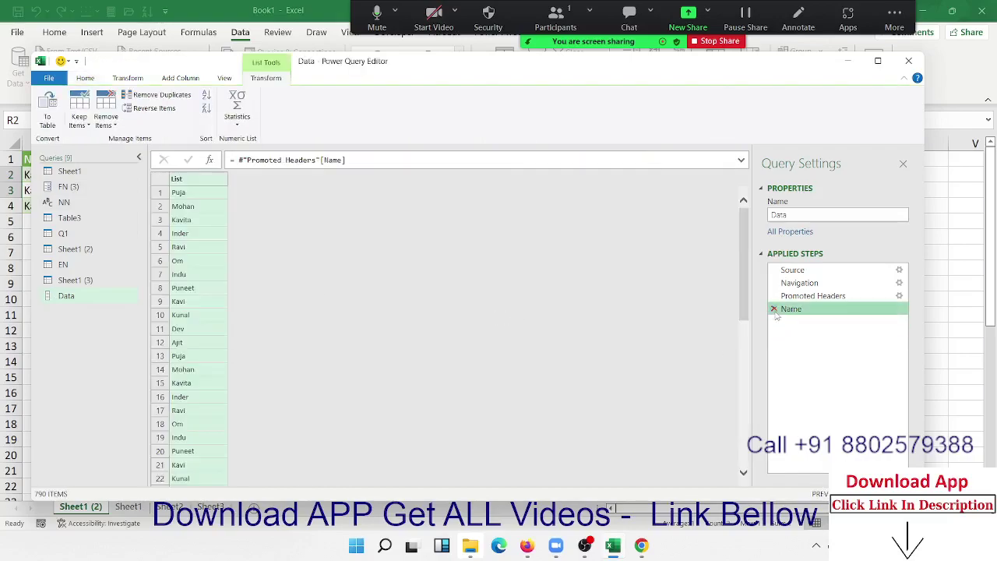
pyautogui.click(774, 311)
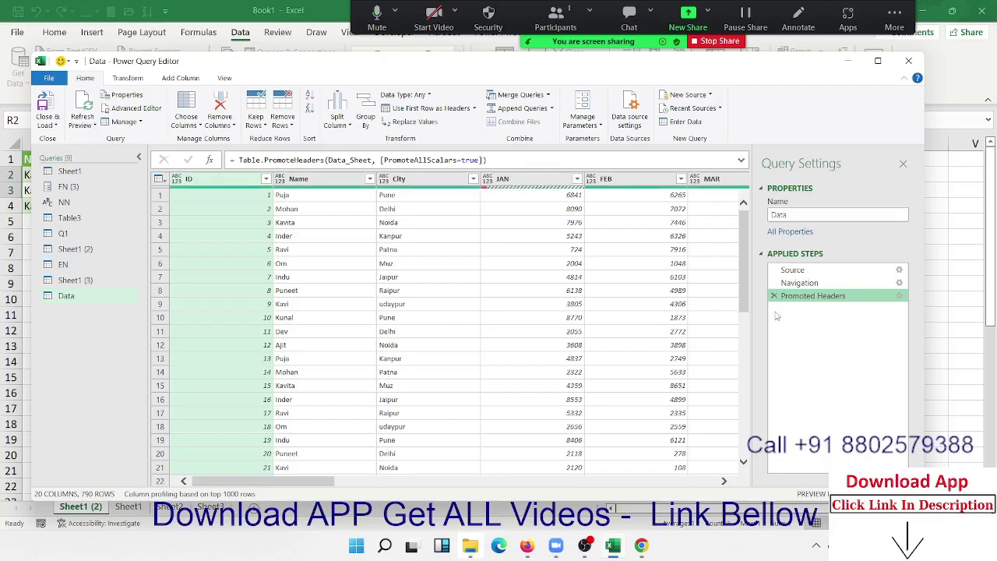
pyautogui.click(322, 197)
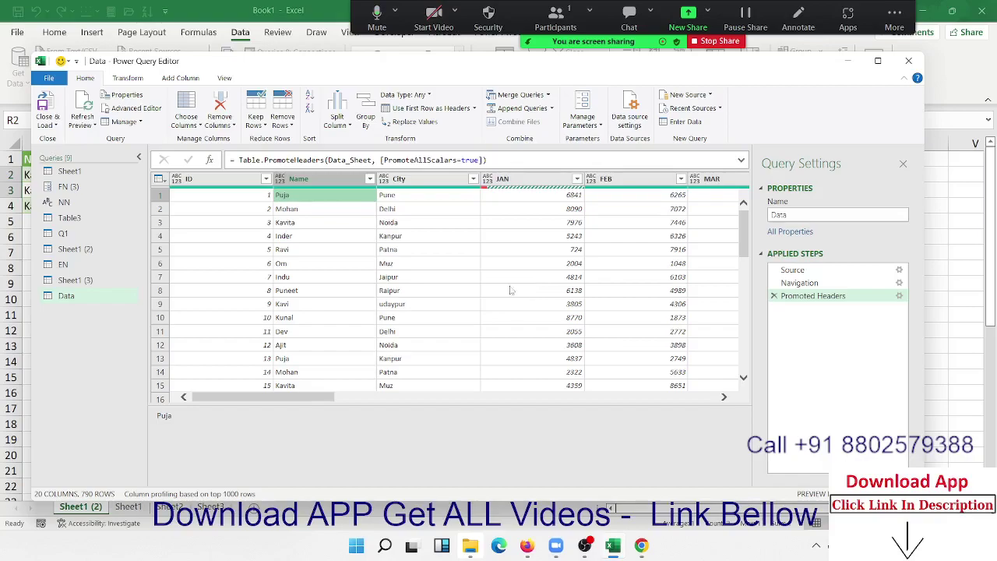
# View the FN (3) parameter's available values, then return to the Data query.
pyautogui.click(127, 78)
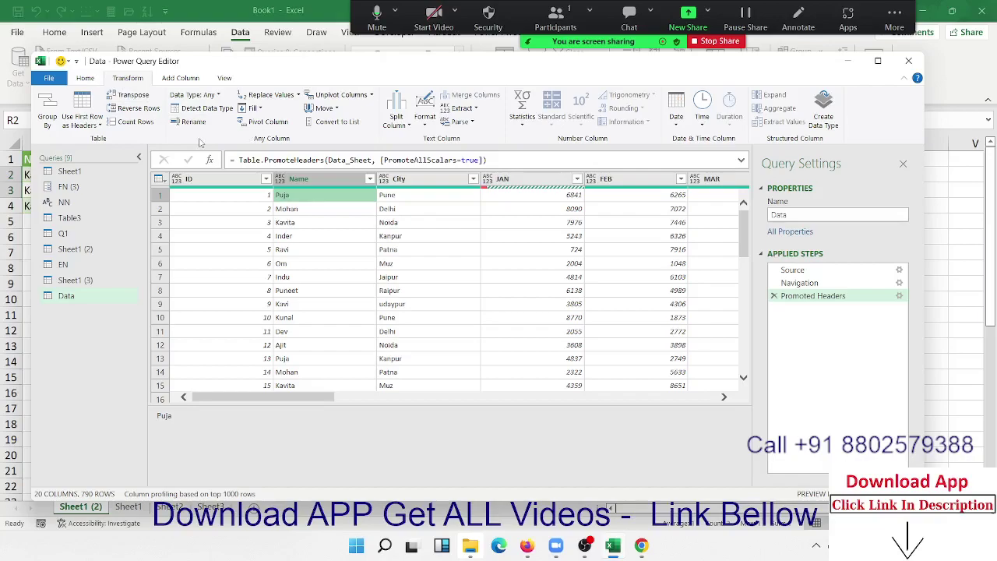
pyautogui.click(59, 187)
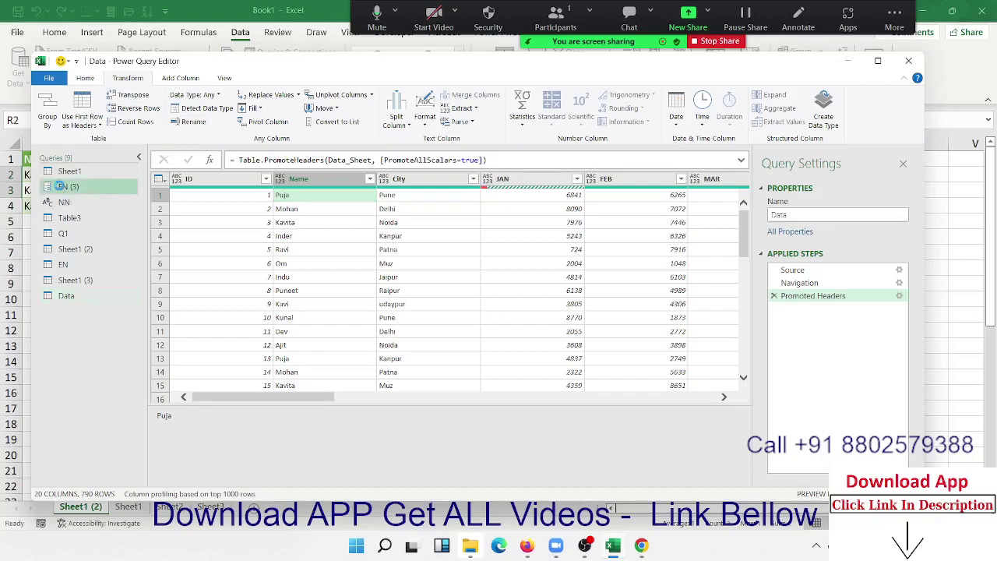
pyautogui.click(60, 187)
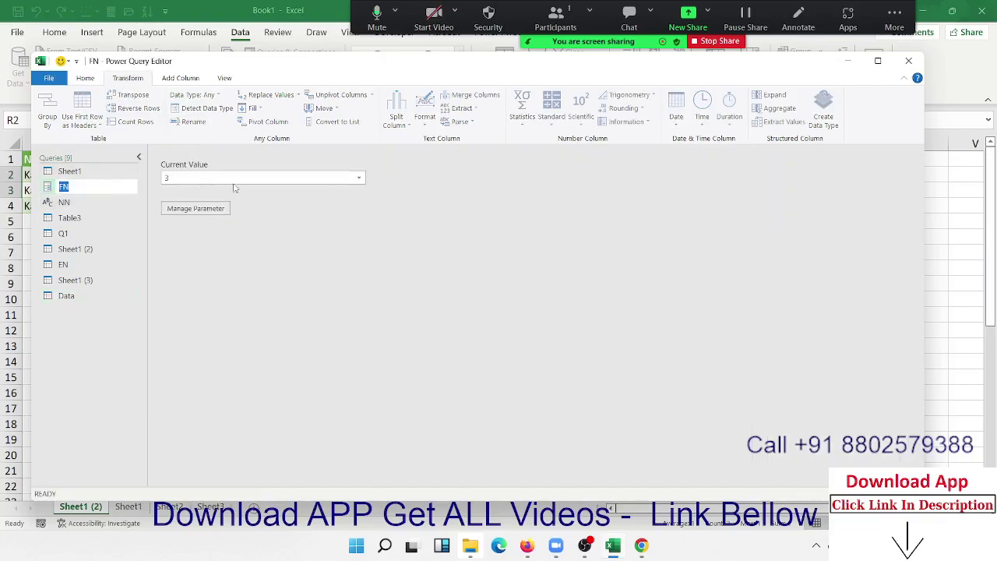
pyautogui.click(360, 178)
pyautogui.click(270, 289)
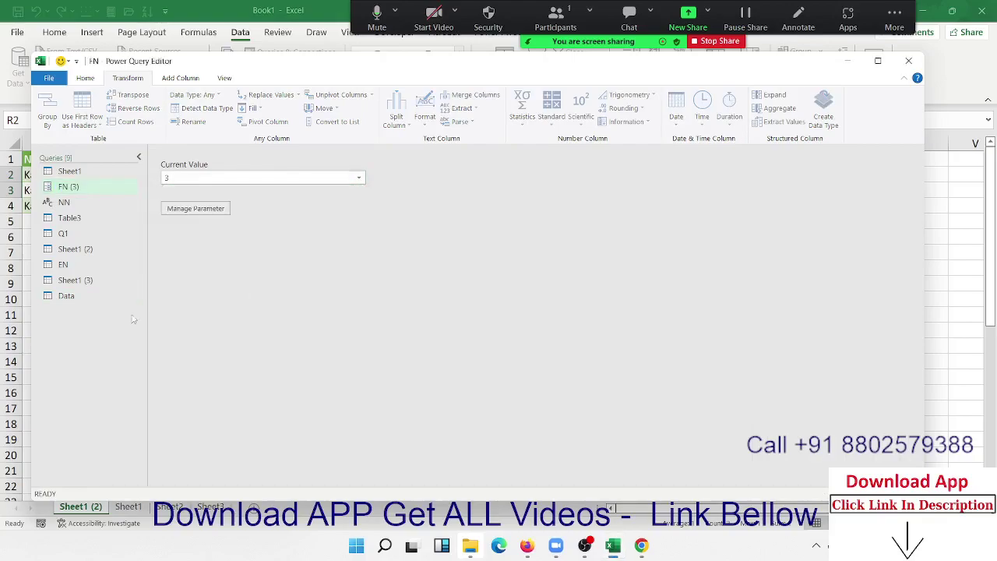
pyautogui.click(85, 296)
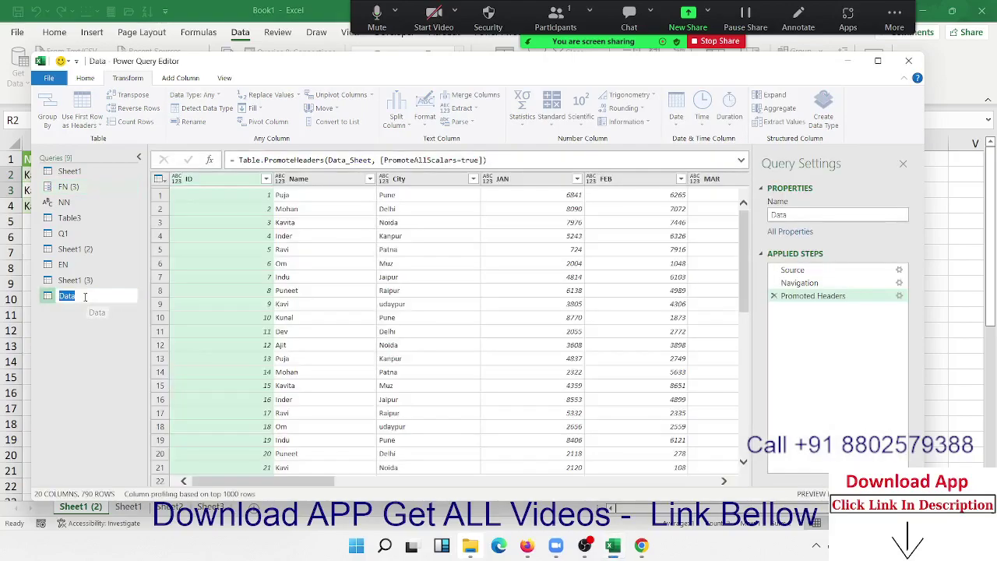
# Review the Split Column options on both the Transform and Home tabs.
pyautogui.click(384, 229)
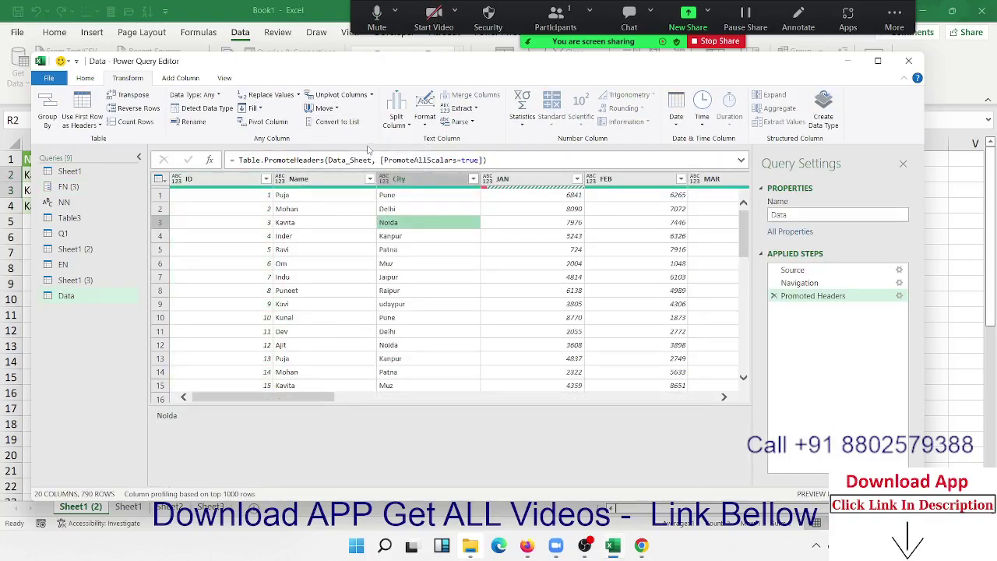
pyautogui.click(407, 127)
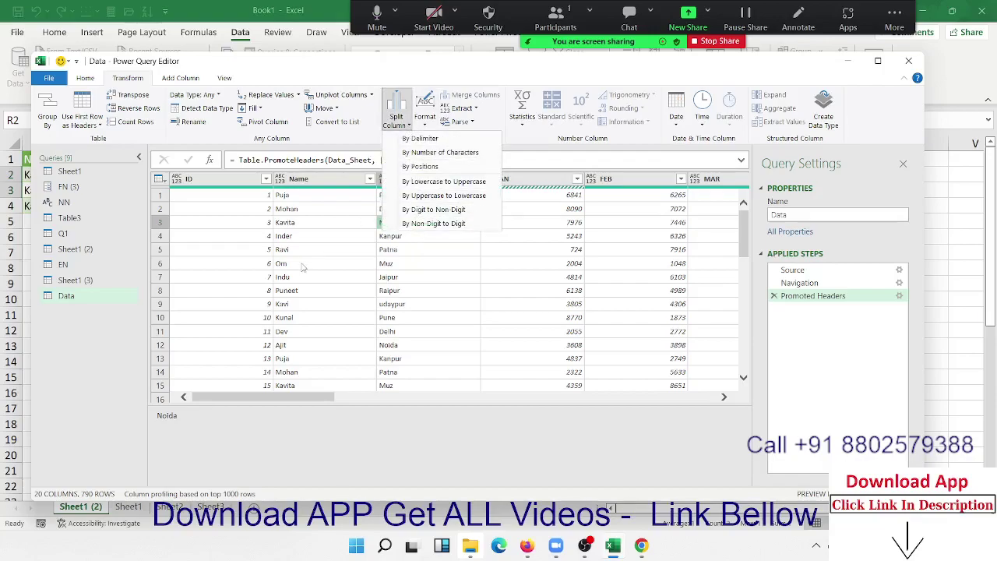
pyautogui.click(123, 130)
pyautogui.click(85, 78)
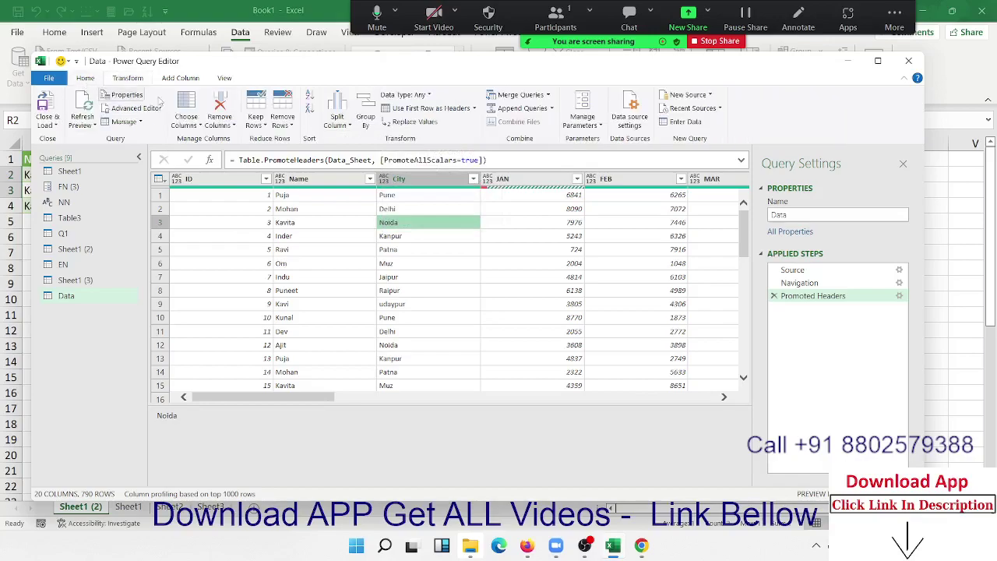
pyautogui.click(336, 118)
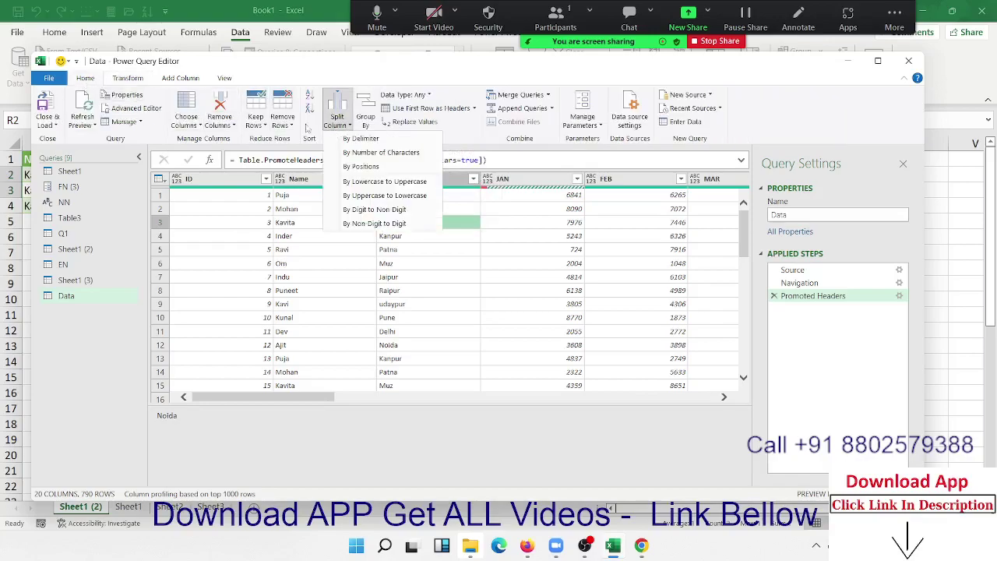
pyautogui.click(138, 84)
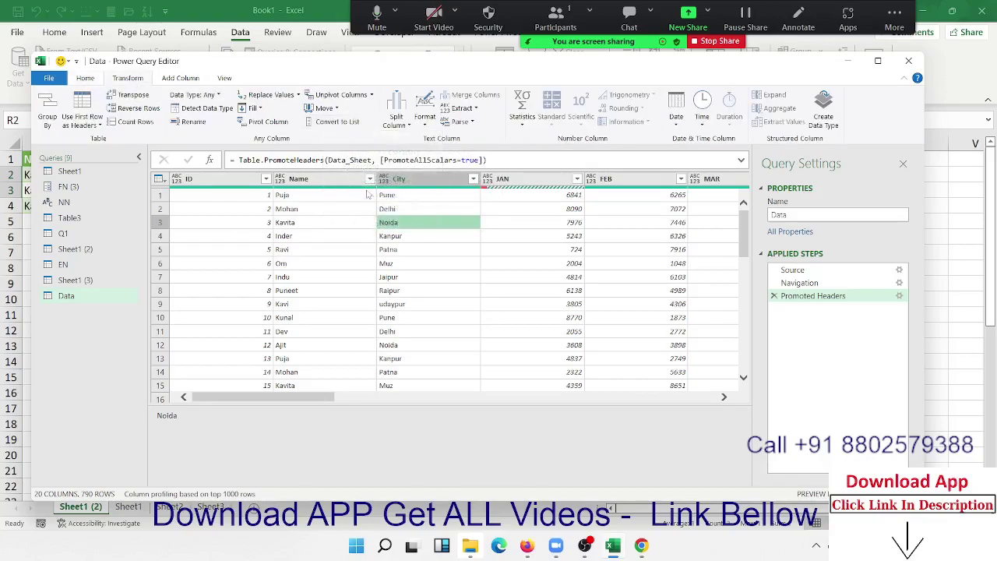
# Preview City values such as Delhi and select the JAN column.
pyautogui.click(418, 263)
pyautogui.click(414, 212)
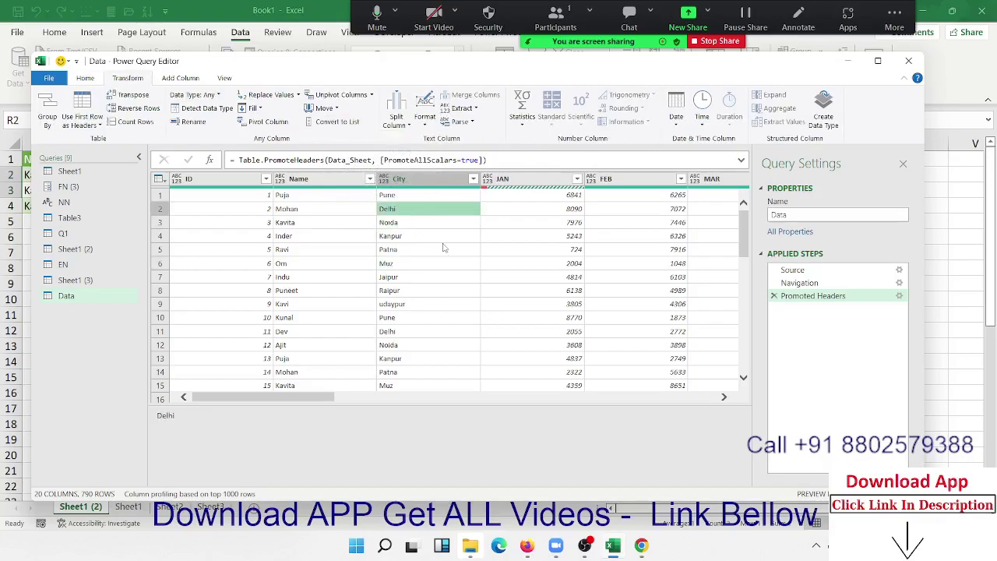
pyautogui.click(528, 185)
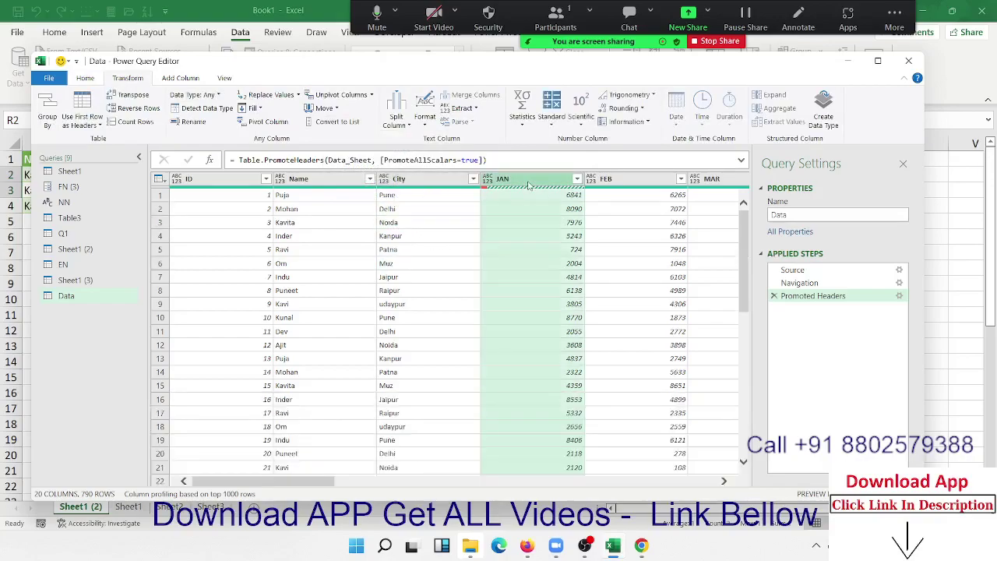
pyautogui.click(425, 136)
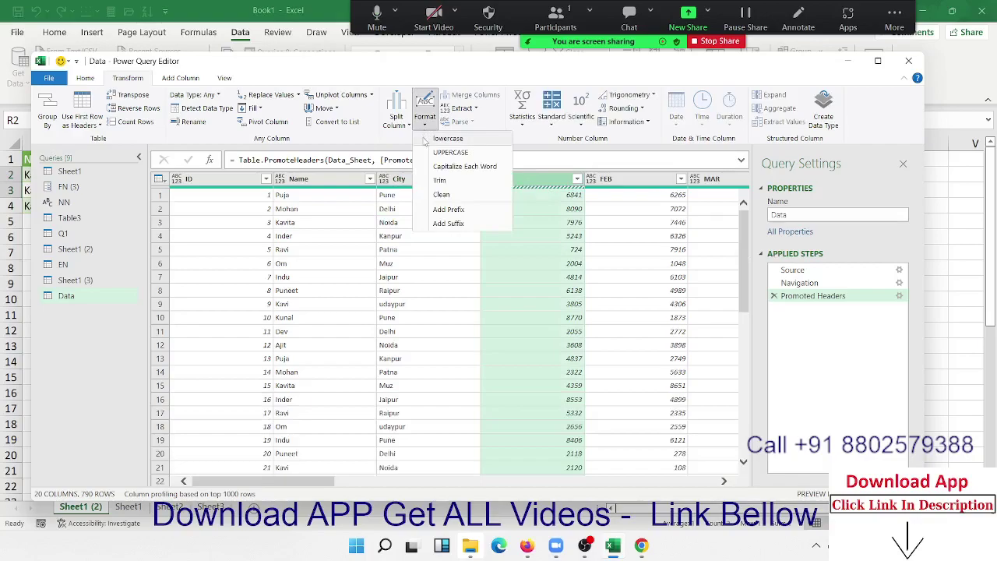
# Convert the Name column to uppercase, then to lowercase.
pyautogui.click(324, 187)
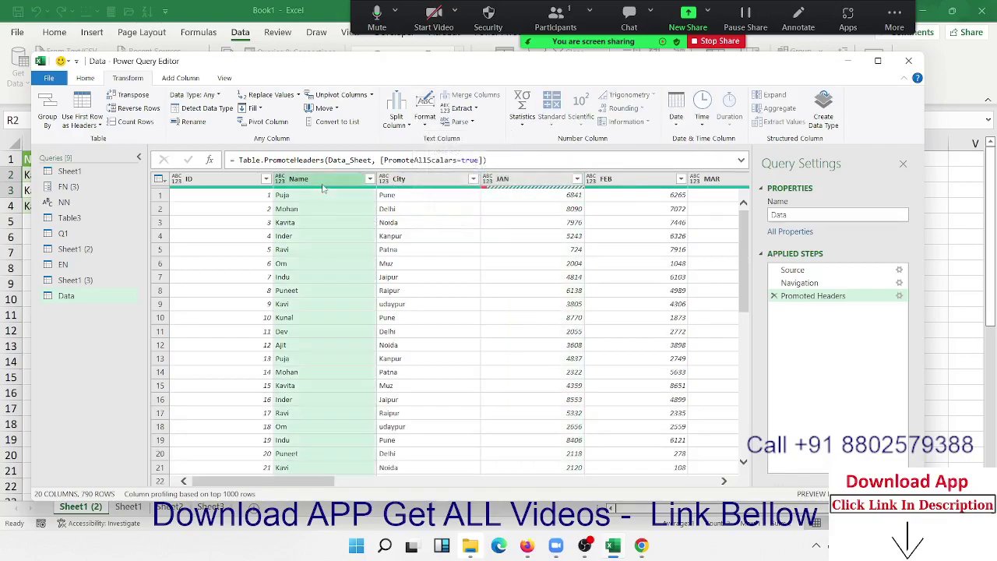
pyautogui.click(426, 117)
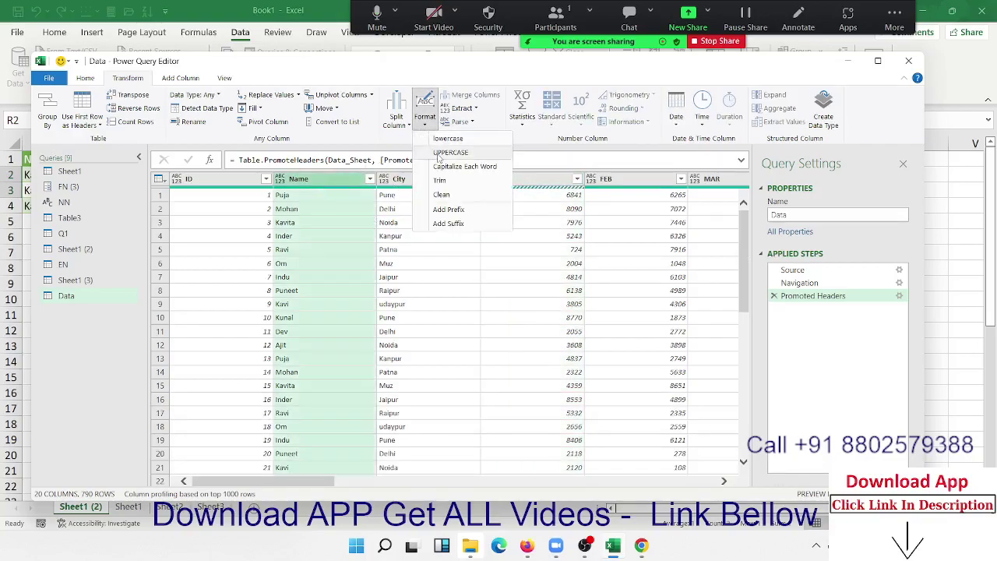
pyautogui.click(439, 154)
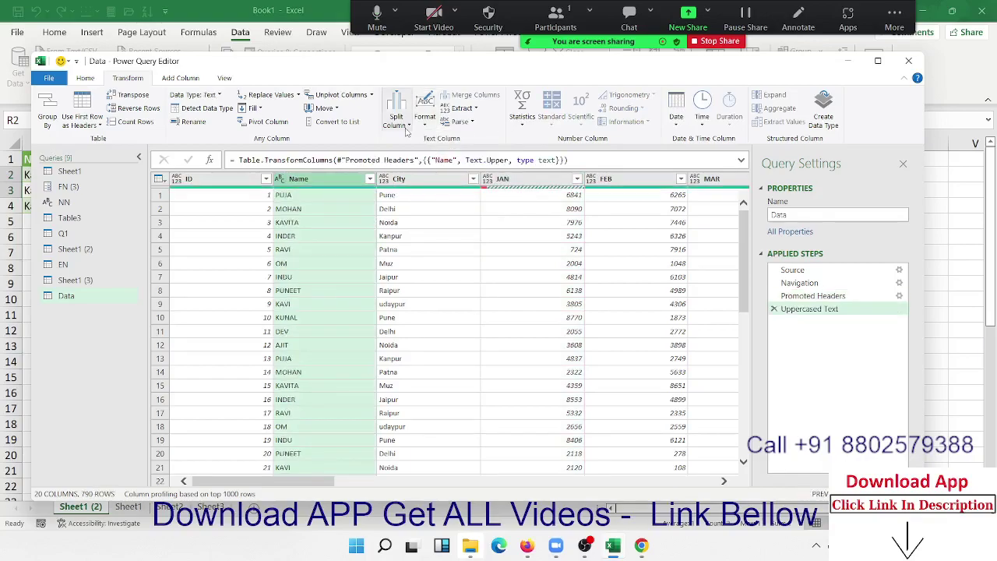
pyautogui.click(421, 118)
pyautogui.click(422, 138)
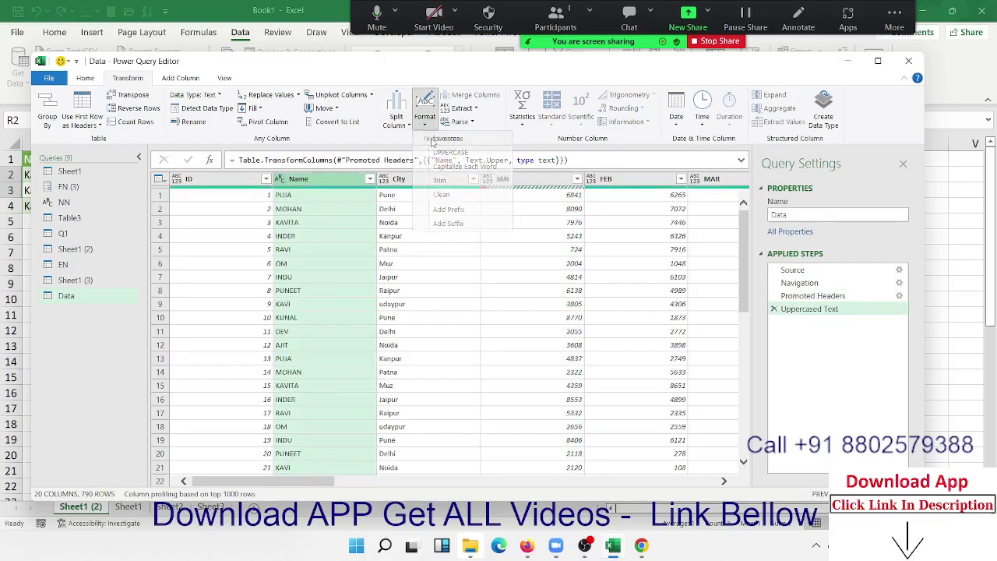
# Capitalize each word in Name and trim leading and trailing spaces.
pyautogui.click(422, 123)
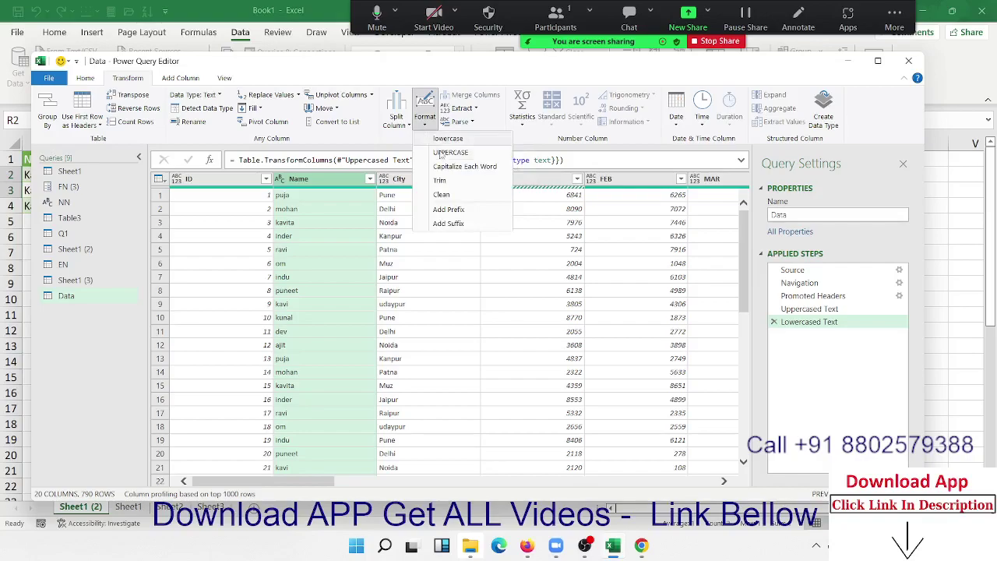
pyautogui.click(460, 167)
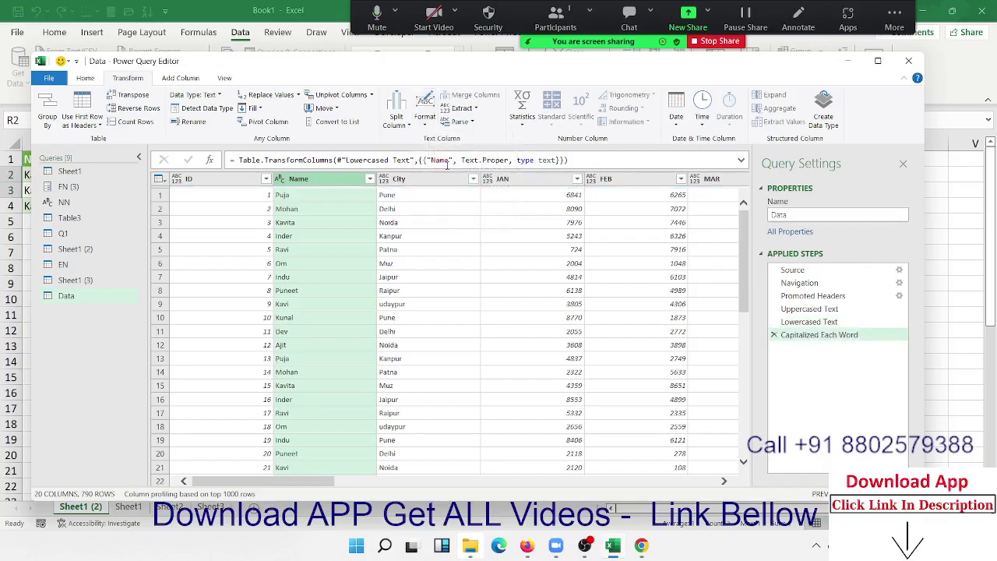
pyautogui.click(424, 121)
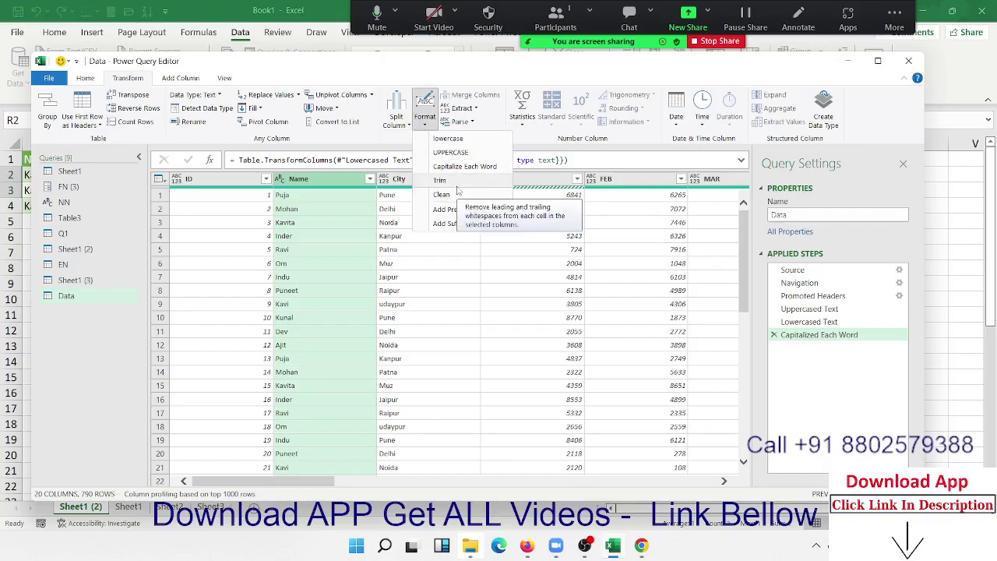
pyautogui.click(456, 182)
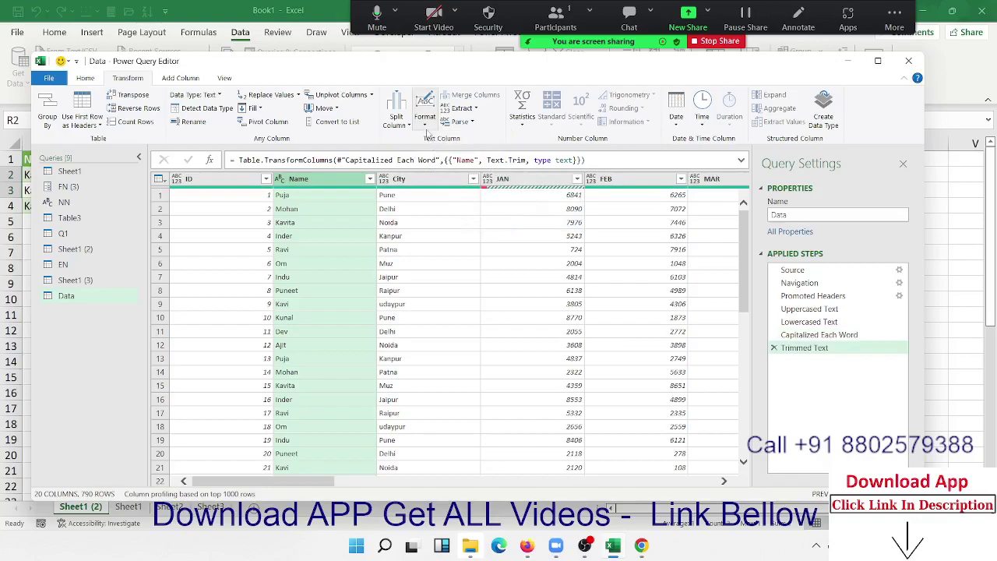
pyautogui.click(425, 121)
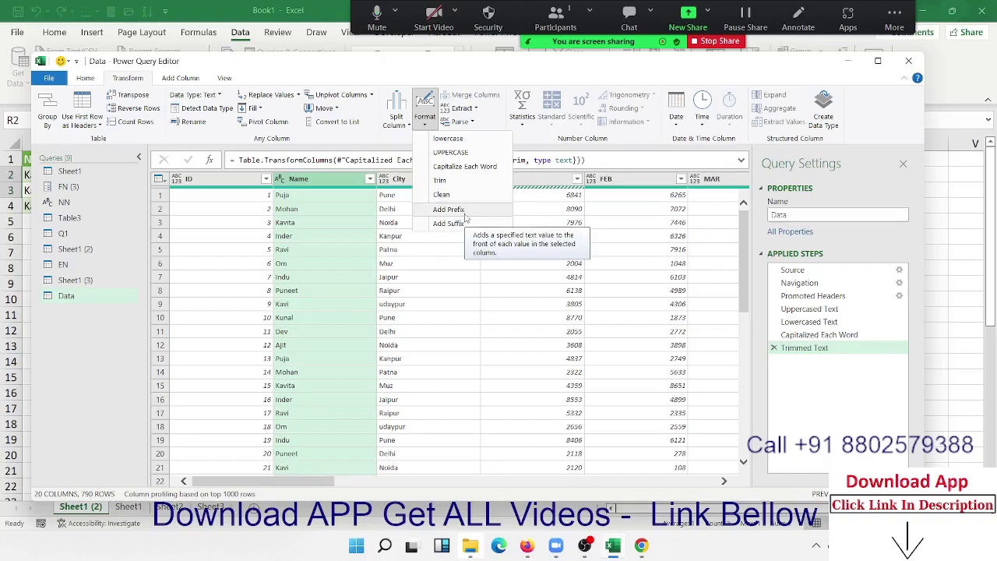
# Add the prefix 'SO' to every Name value and check the result.
pyautogui.click(462, 212)
pyautogui.write('SO')
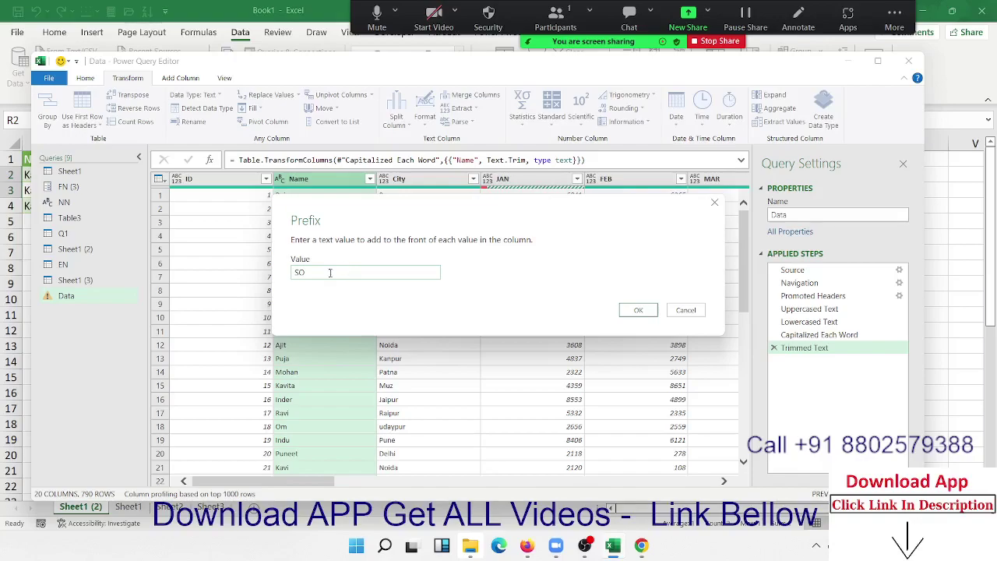
pyautogui.click(638, 310)
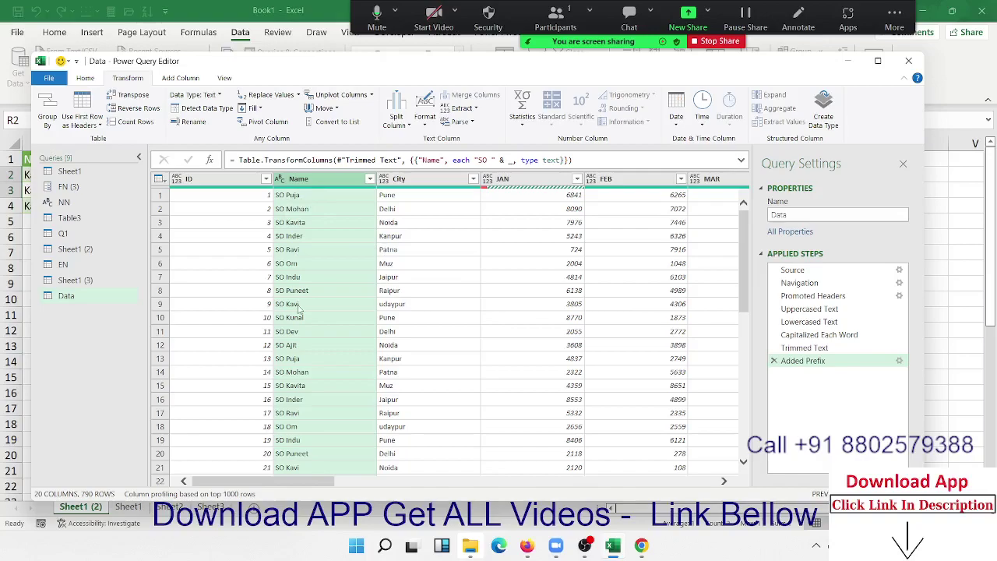
pyautogui.scroll(-5, 300, 311)
pyautogui.scroll(5, 300, 310)
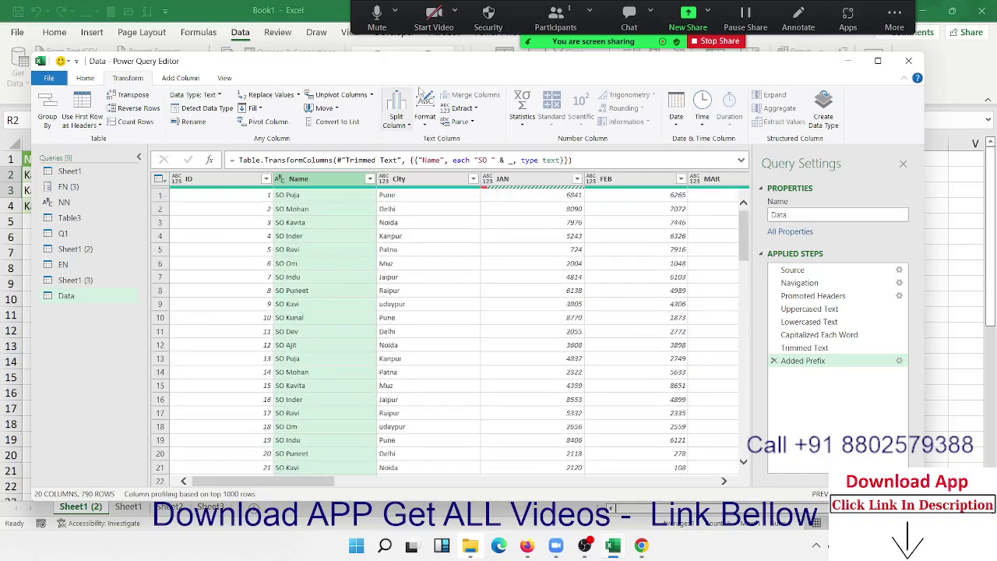
pyautogui.click(424, 124)
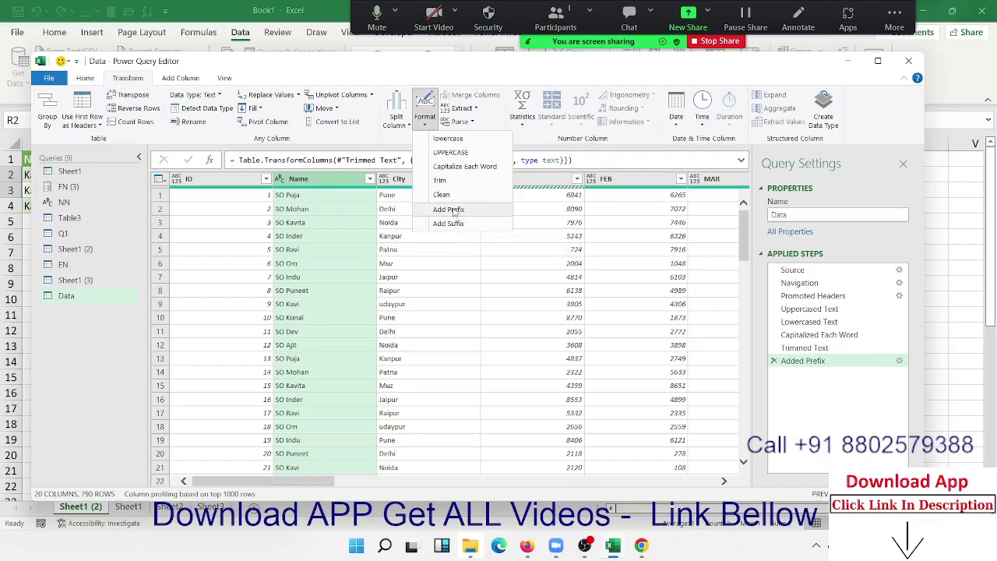
pyautogui.click(384, 148)
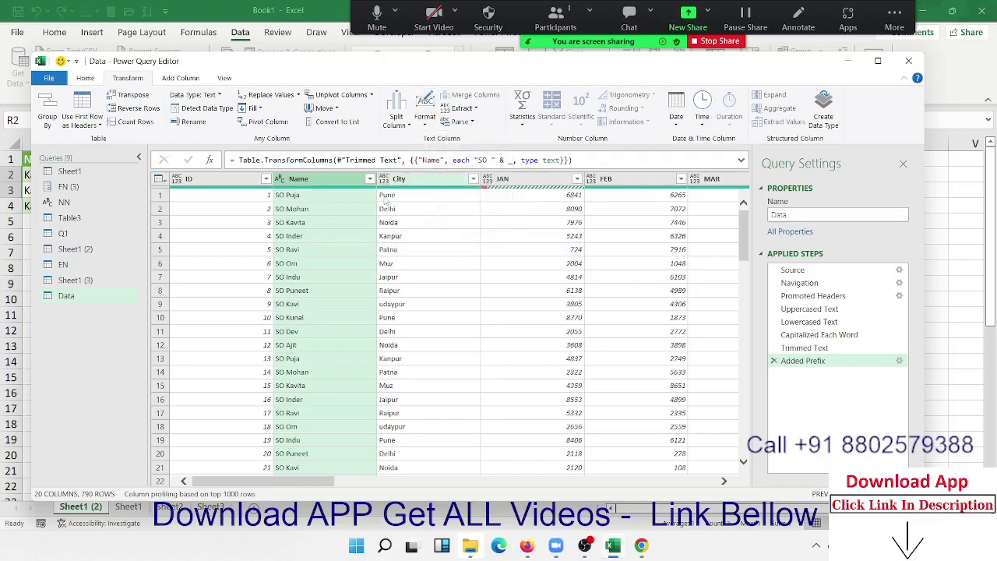
pyautogui.click(358, 224)
# Try merging the JAN through MAR columns, then cancel and clear the selection.
pyautogui.click(374, 179)
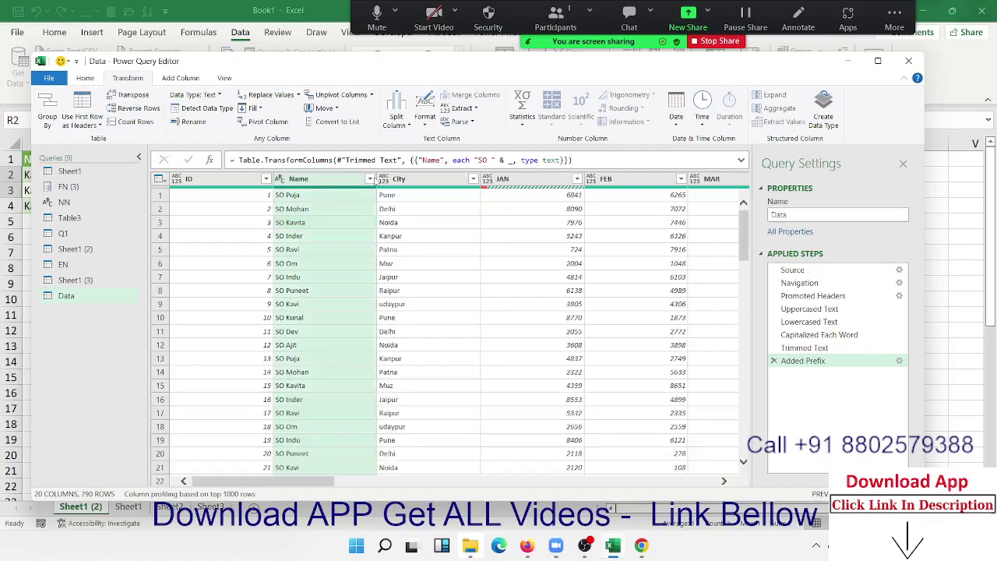
pyautogui.click(488, 208)
pyautogui.click(507, 179)
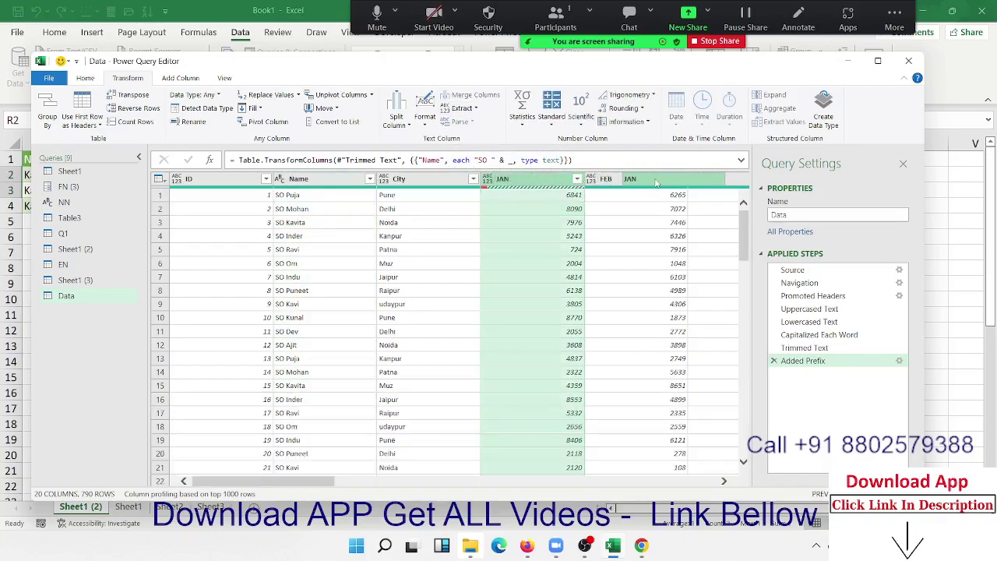
pyautogui.keyDown('shift'); pyautogui.click(712, 181); pyautogui.keyUp('shift')
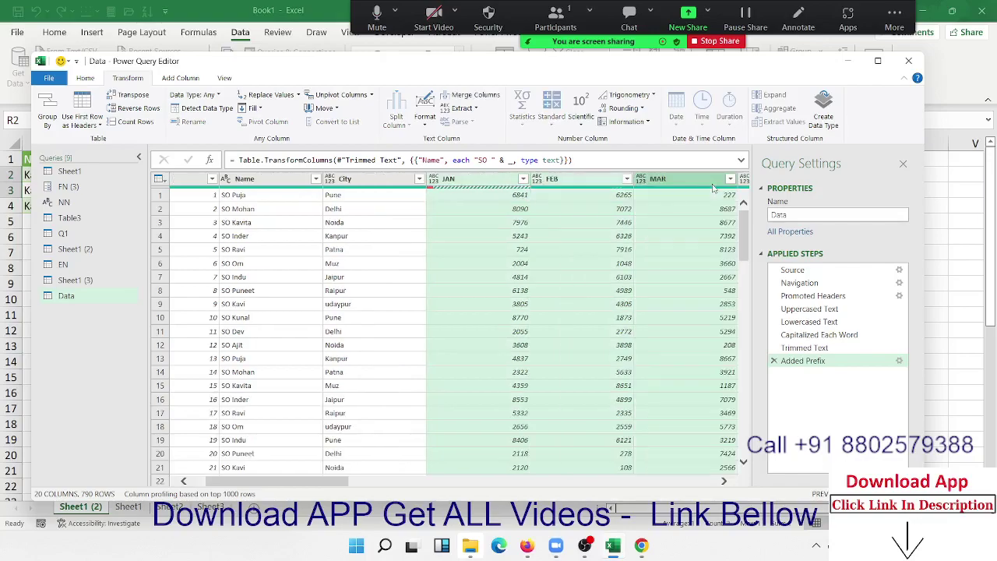
pyautogui.click(475, 97)
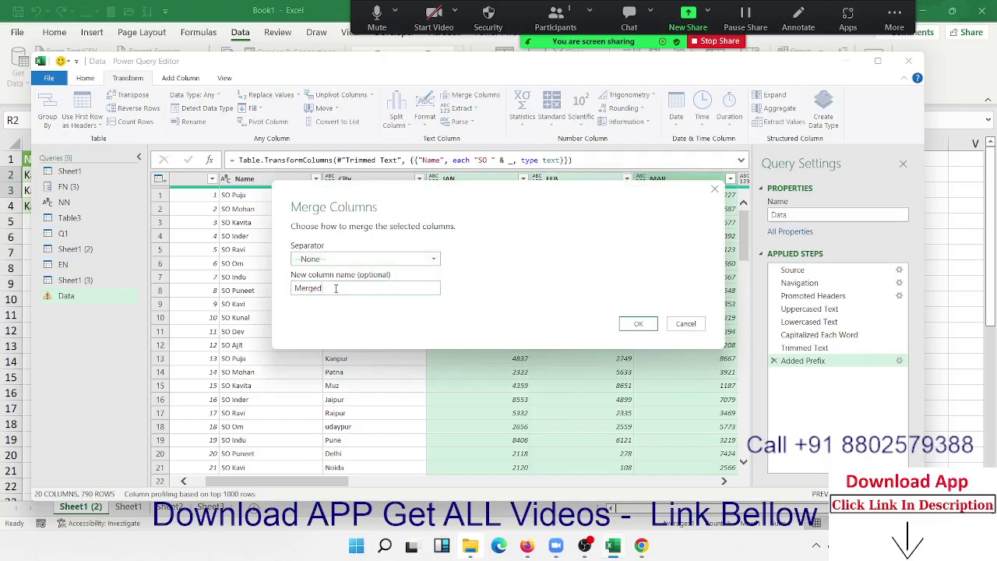
pyautogui.click(335, 263)
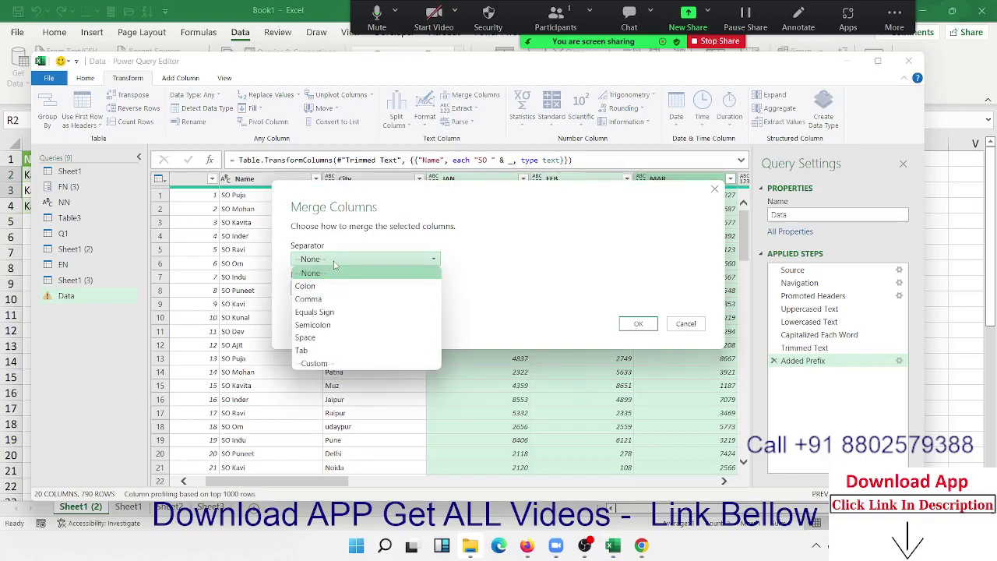
pyautogui.click(335, 264)
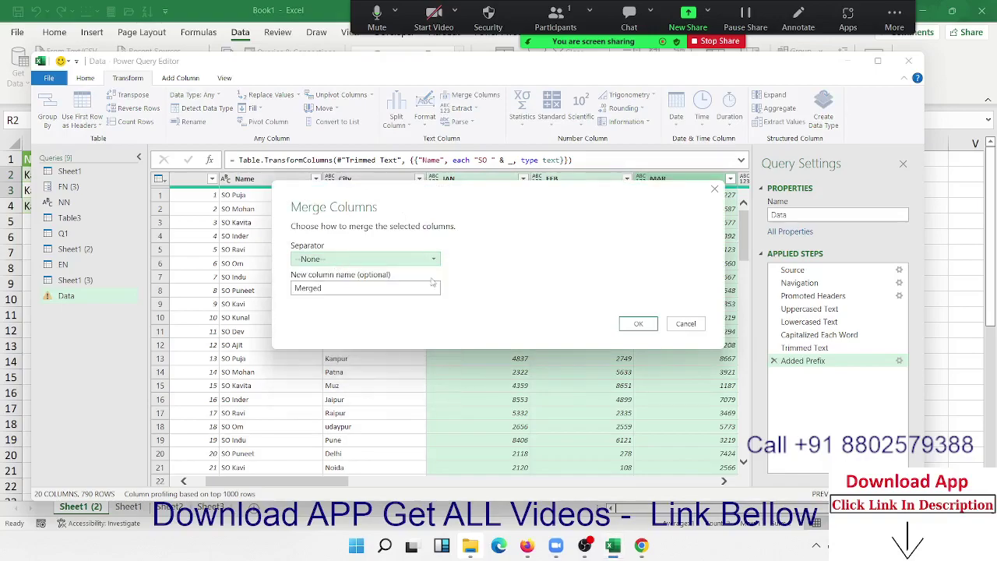
pyautogui.click(692, 323)
pyautogui.click(581, 267)
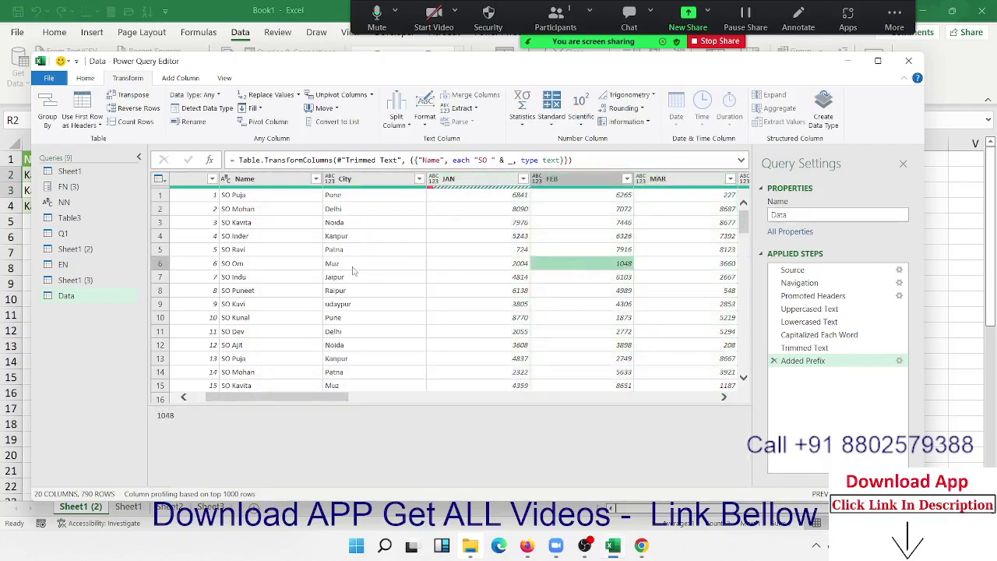
# Merge Name and City into a 'Merged' column separated by a comma.
pyautogui.click(331, 251)
pyautogui.click(271, 182)
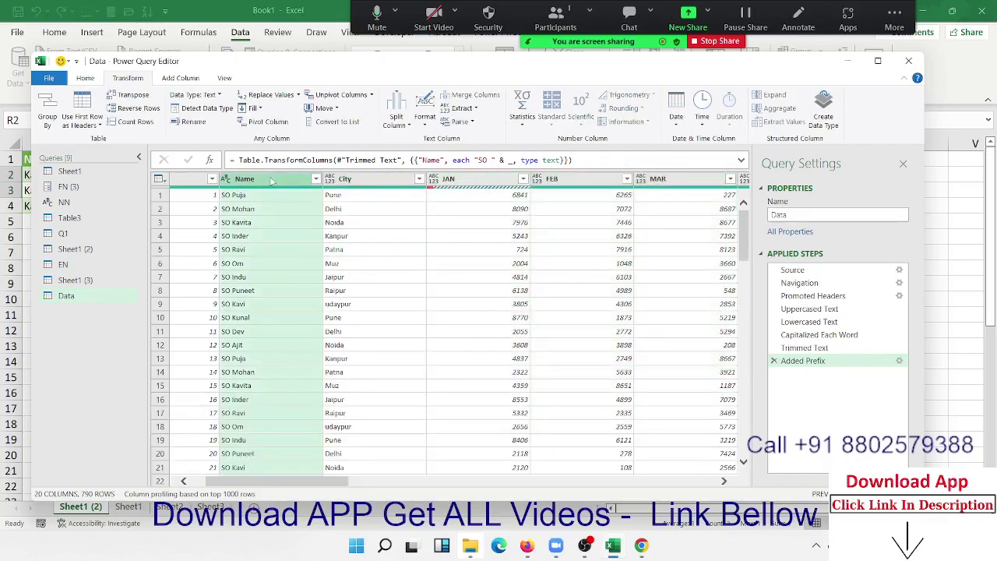
pyautogui.keyDown('ctrl'); pyautogui.click(370, 187); pyautogui.keyUp('ctrl')
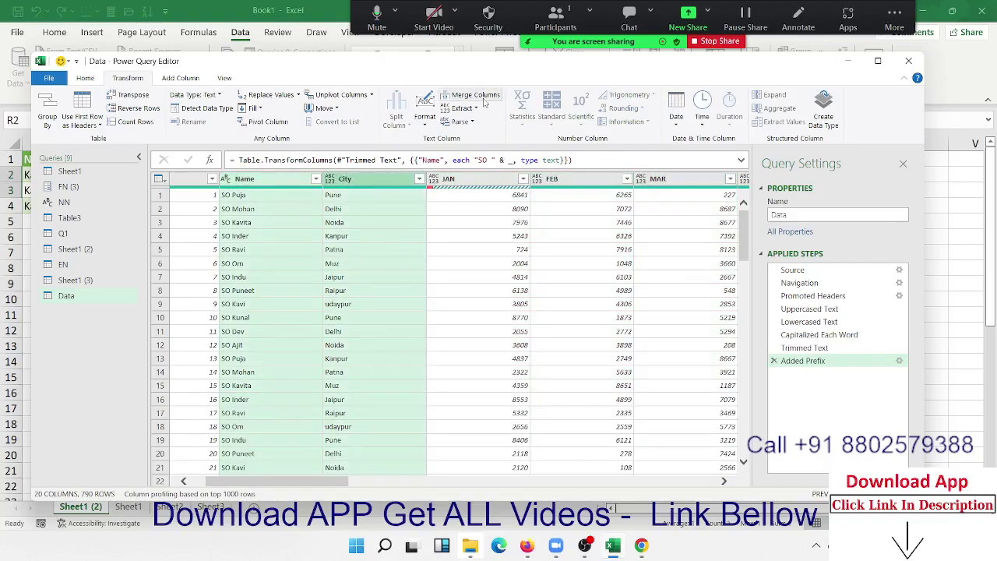
pyautogui.click(477, 95)
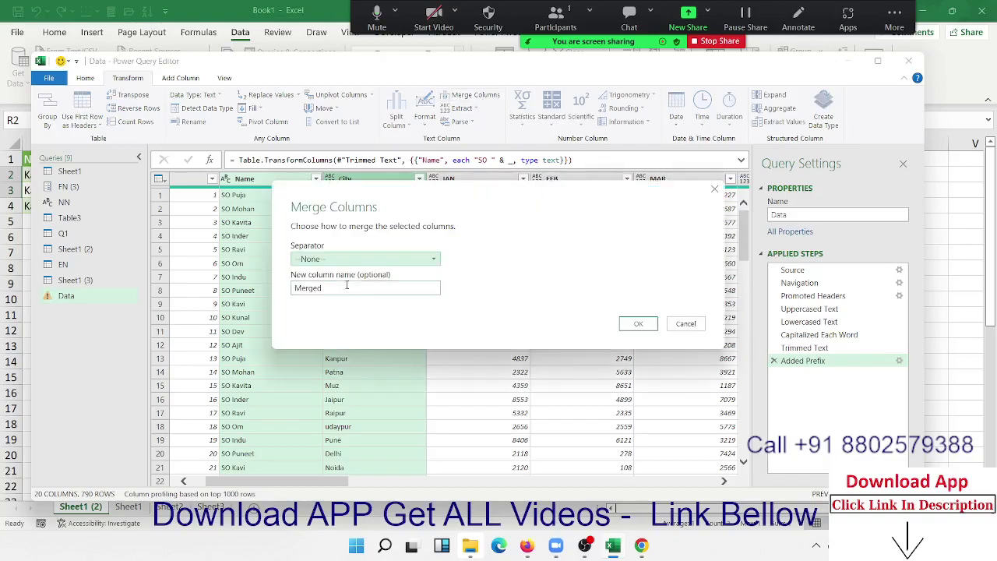
pyautogui.click(352, 260)
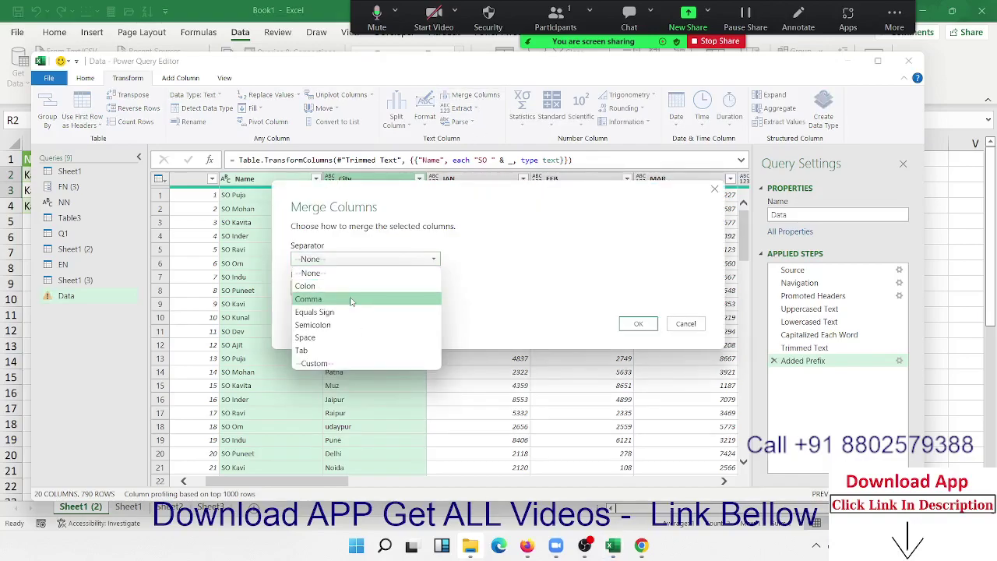
pyautogui.click(352, 300)
pyautogui.click(638, 323)
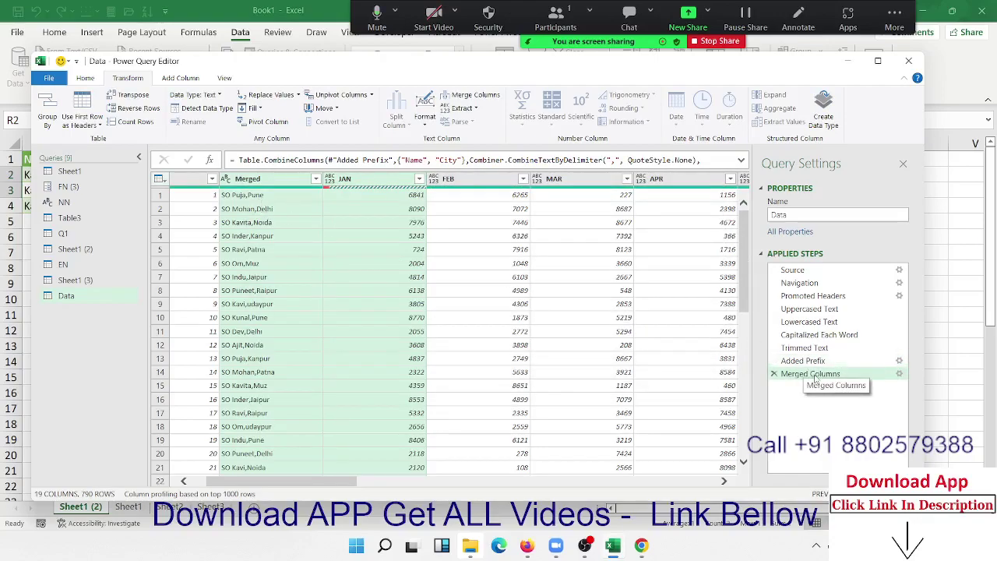
pyautogui.click(293, 195)
# Extract a text range from Merged starting at index 1 for 2 characters.
pyautogui.click(277, 180)
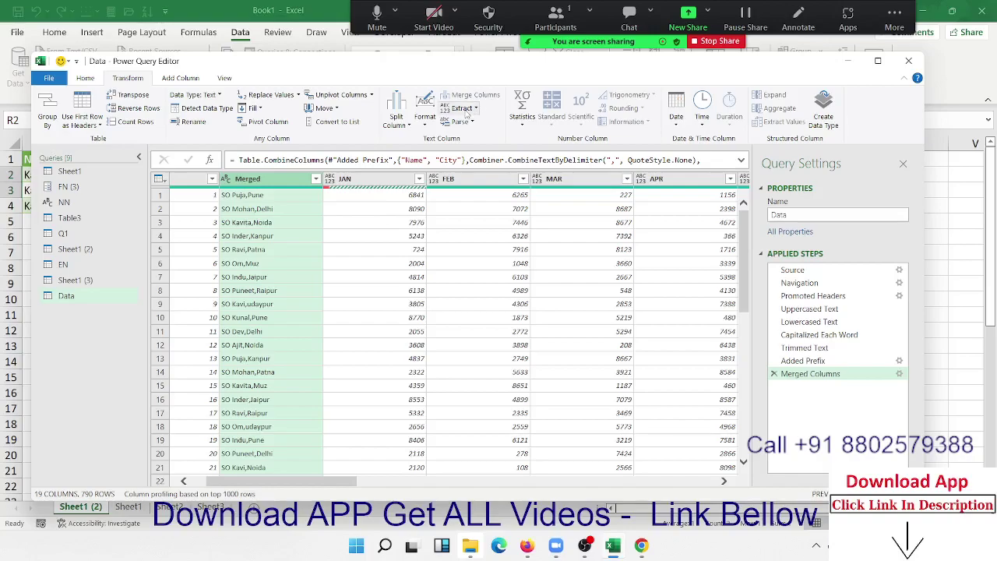
pyautogui.click(463, 108)
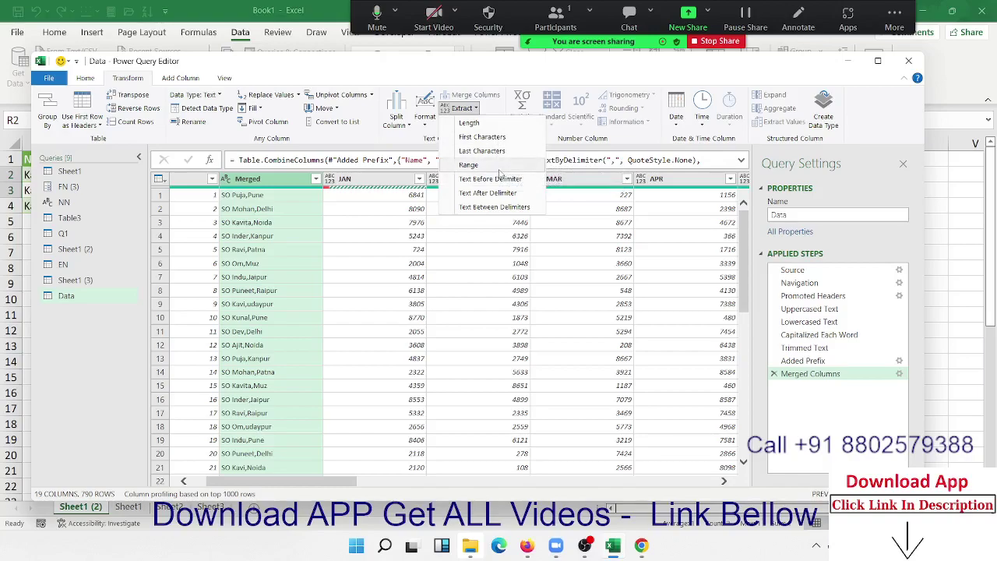
pyautogui.click(501, 172)
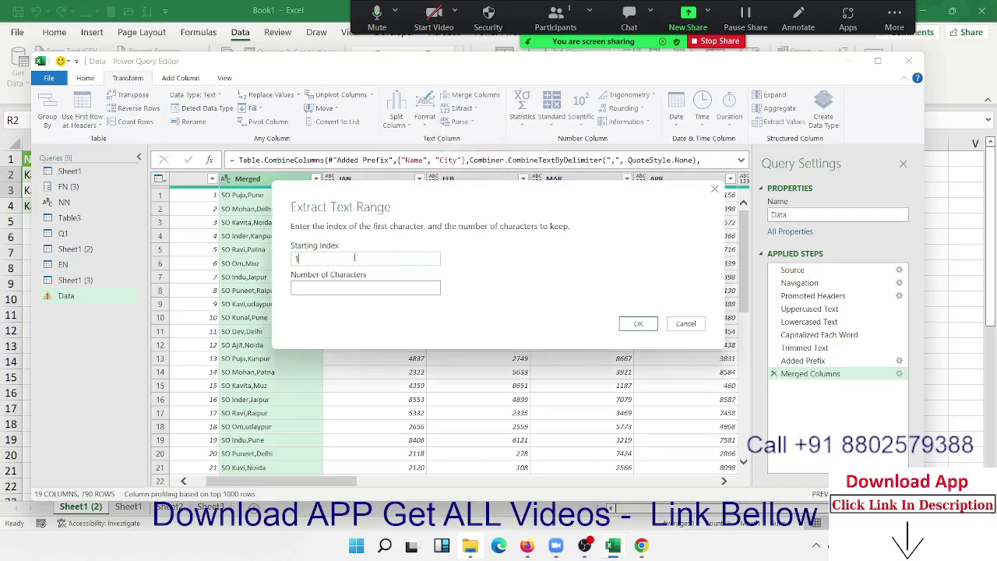
pyautogui.click(339, 283)
pyautogui.click(638, 323)
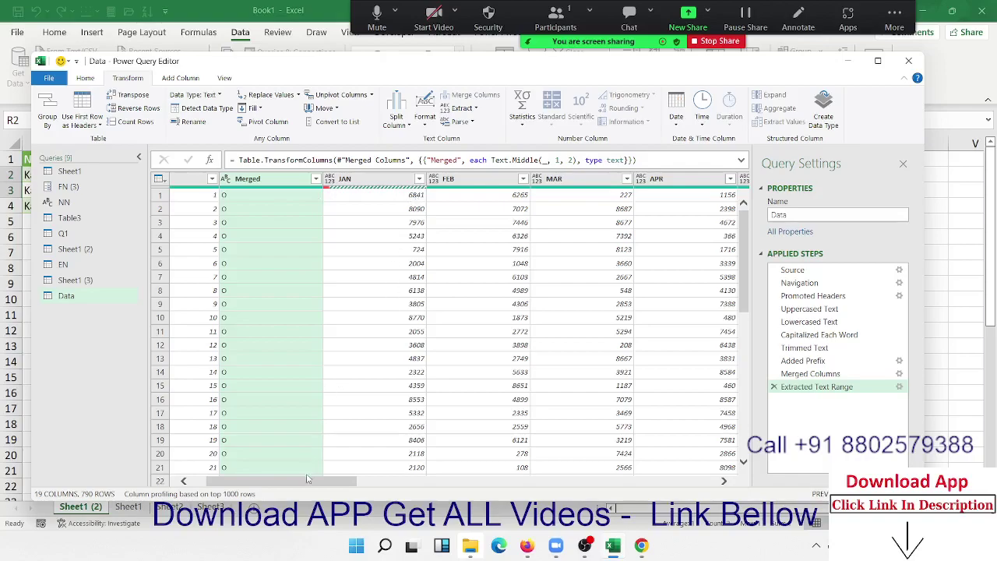
# Delete the Extracted Text Range step and bring up the extraction options again.
pyautogui.moveTo(309, 481); pyautogui.dragTo(234, 470)
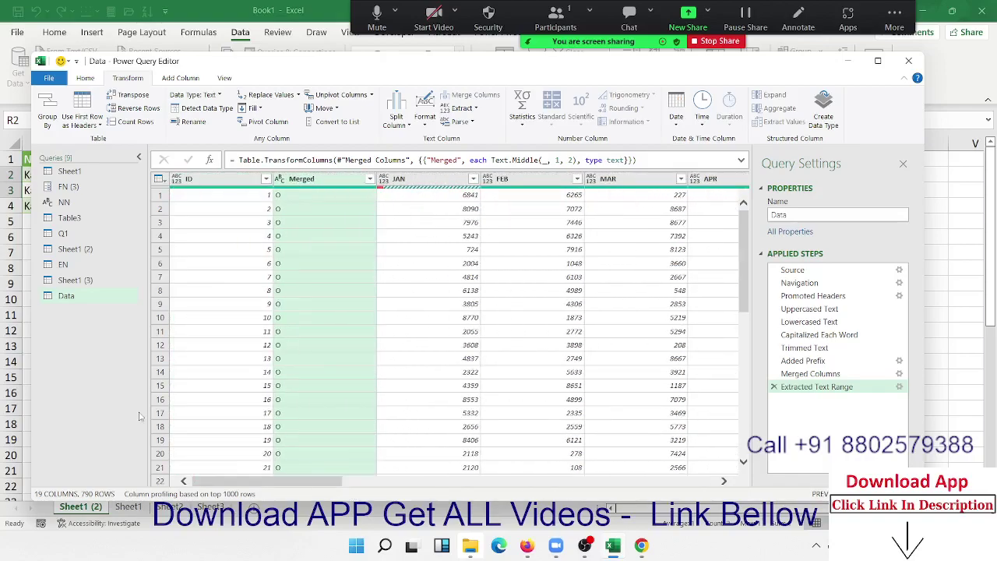
pyautogui.click(775, 386)
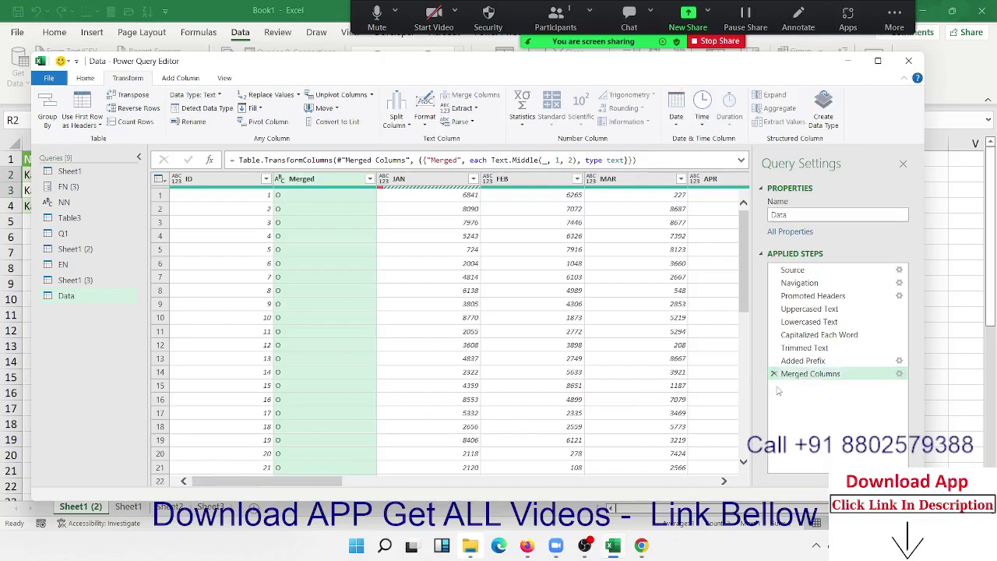
pyautogui.click(472, 109)
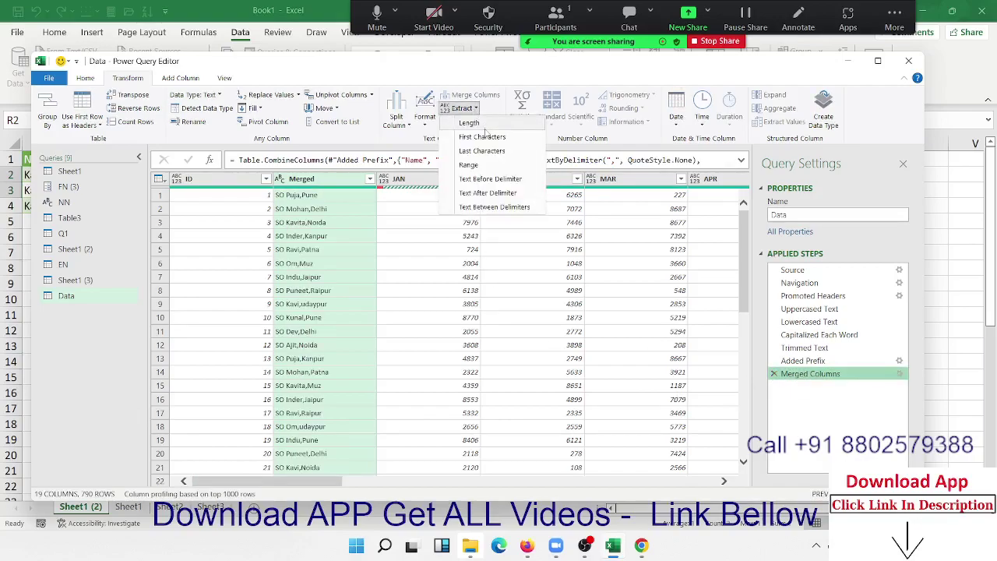
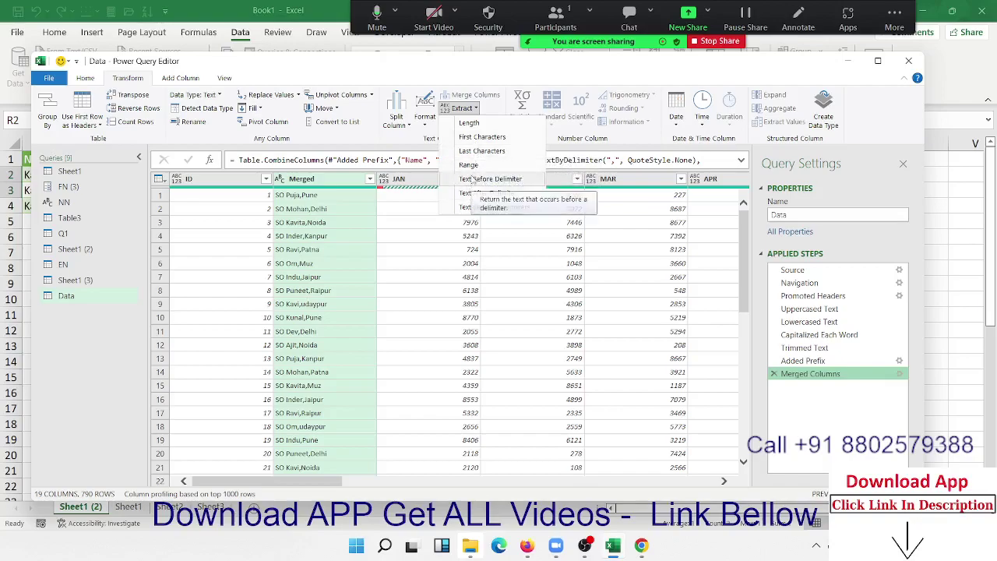
# Extract the first 3 characters of Merged (start 0), then delete the Extracted Text Range step.
pyautogui.click(470, 167)
pyautogui.write('3')
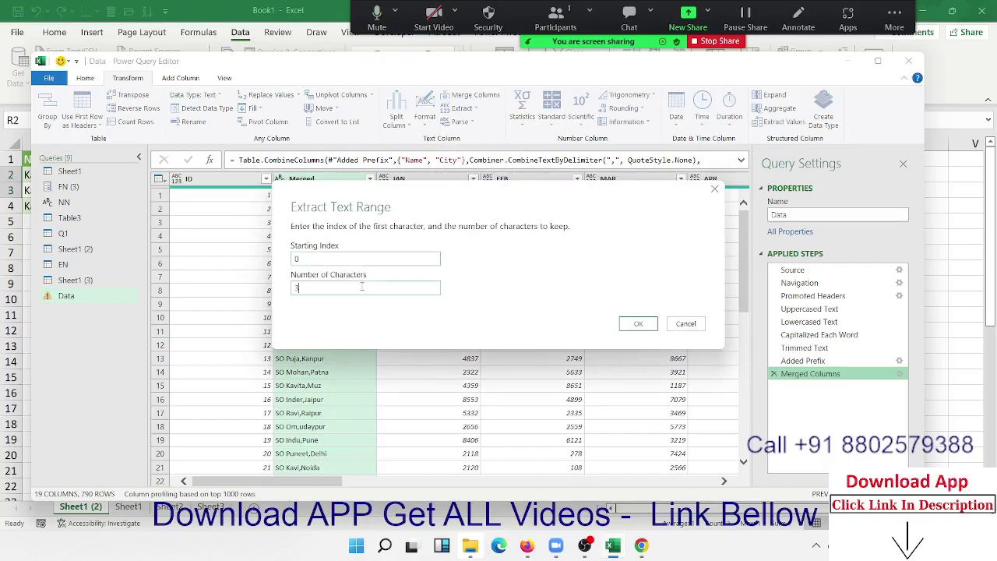
pyautogui.click(638, 324)
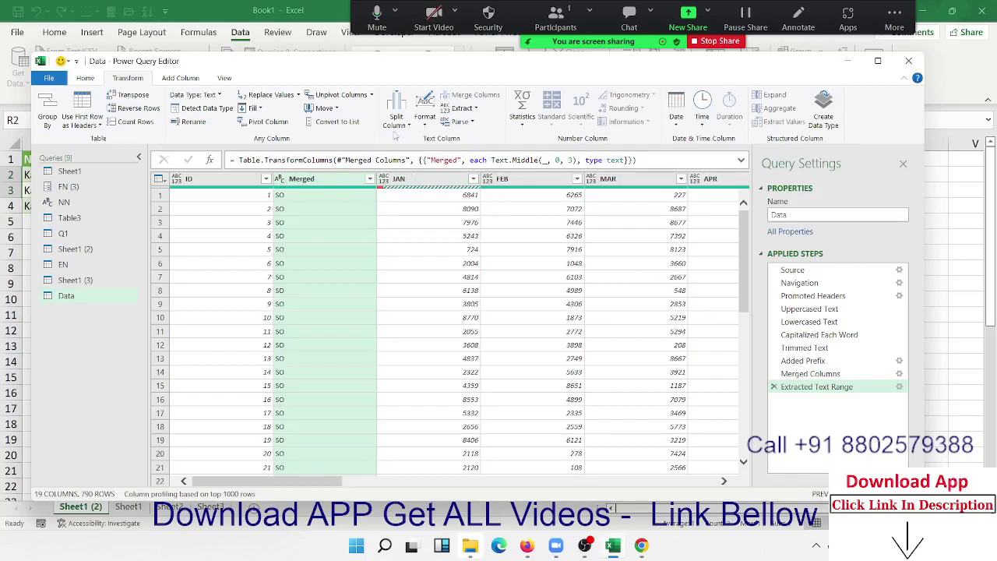
pyautogui.click(774, 387)
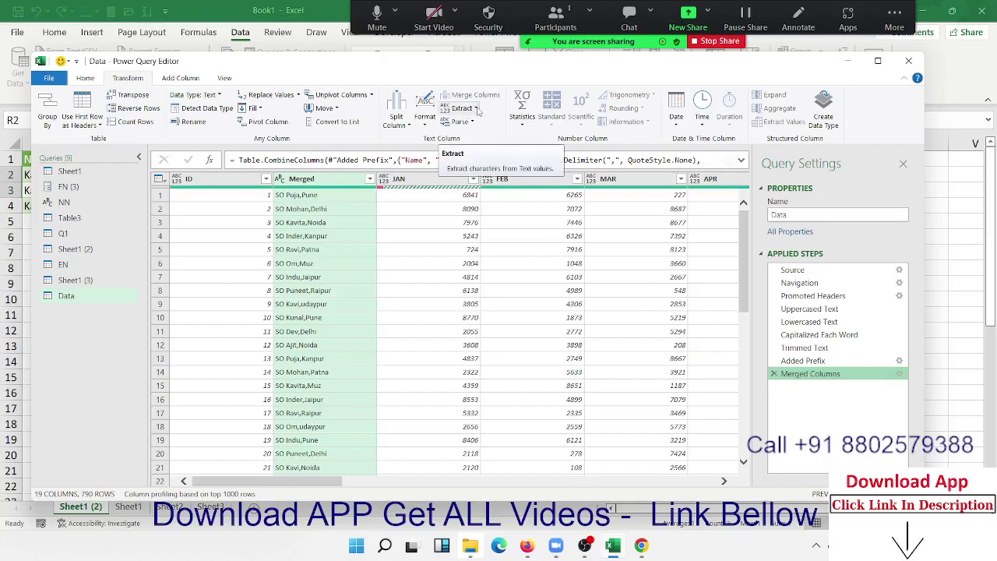
# Browse the text extraction options without applying any, preview cells, and select the JAN column.
pyautogui.click(477, 111)
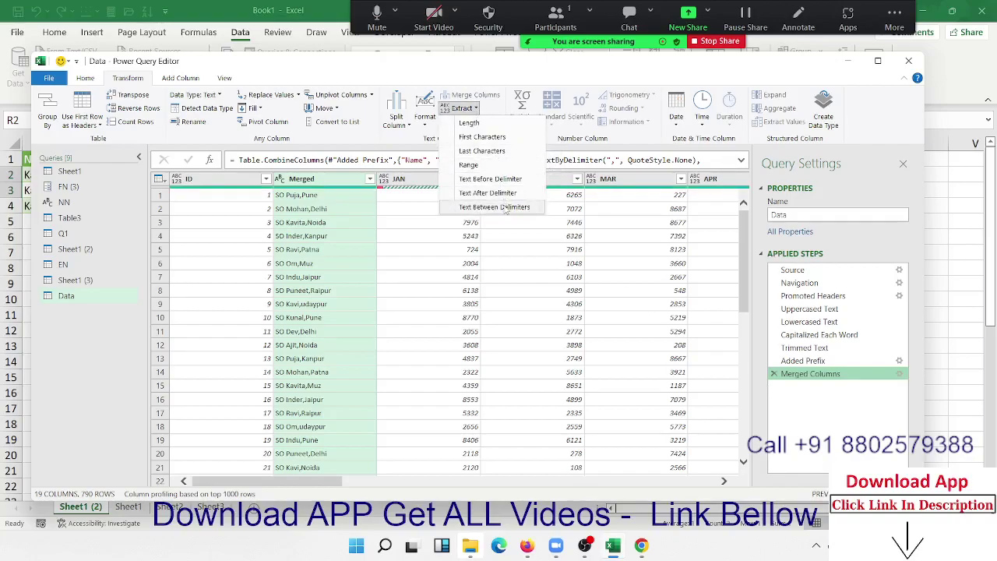
pyautogui.click(332, 285)
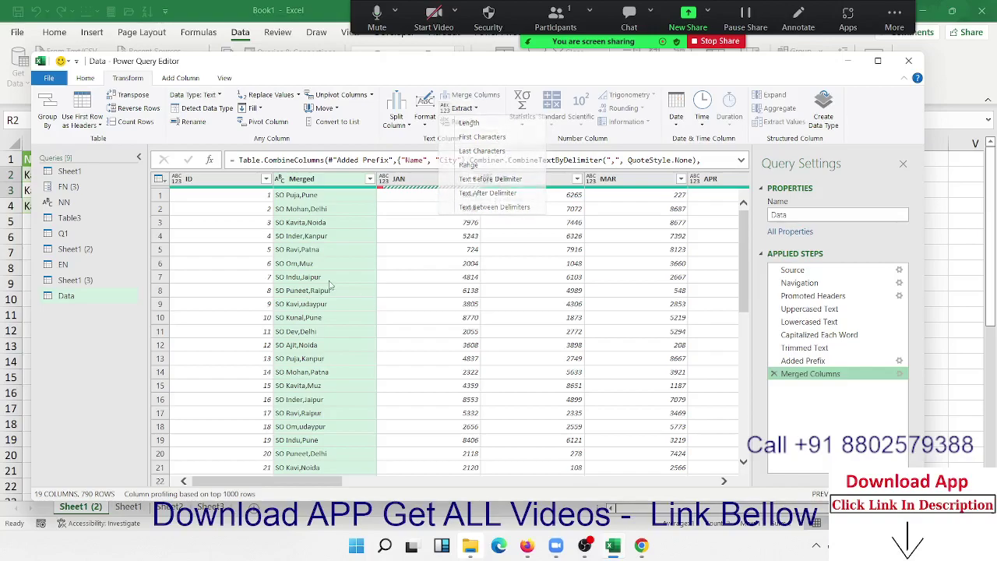
pyautogui.click(505, 226)
pyautogui.click(455, 192)
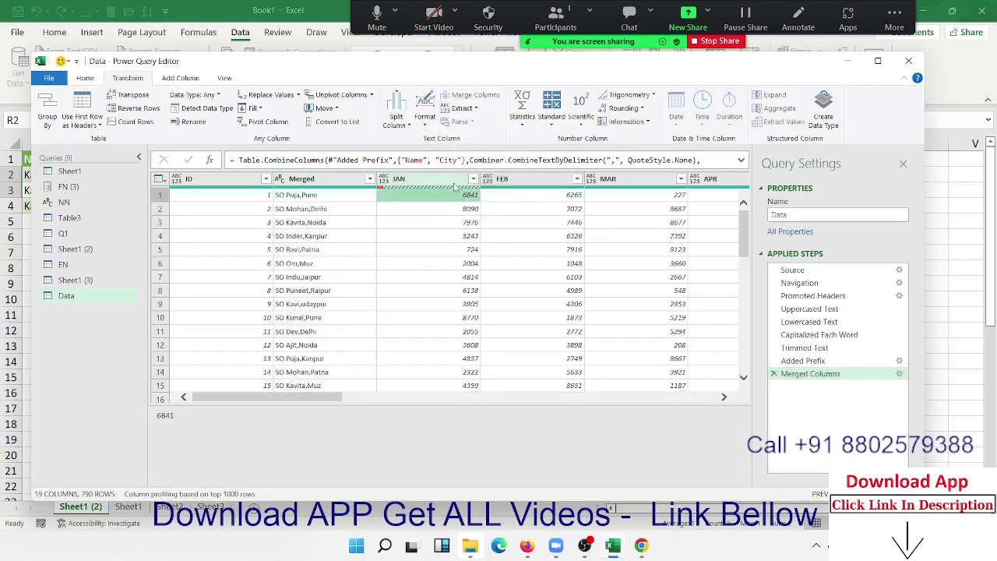
pyautogui.click(452, 181)
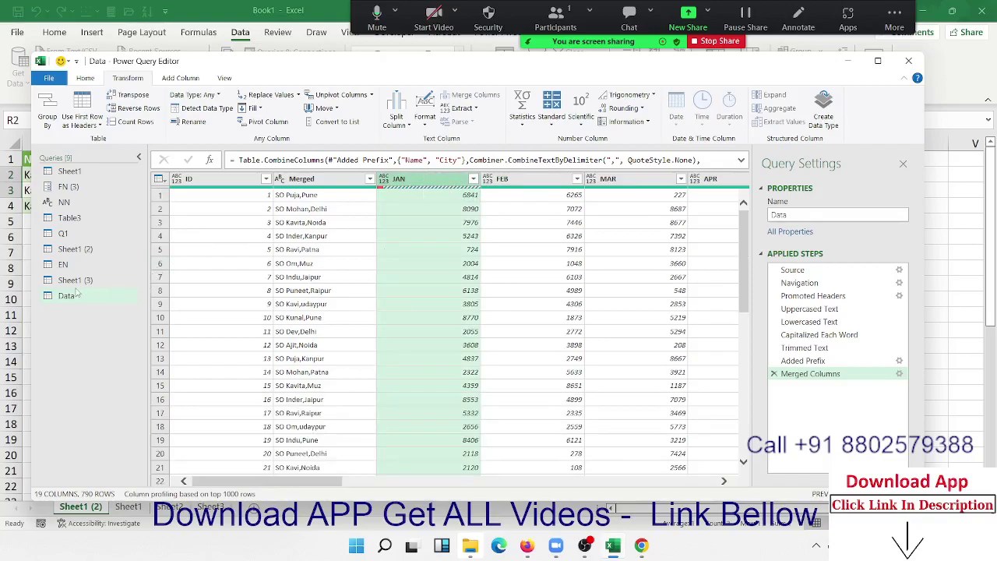
# Switch to the EN query, select the Amt column, and preview values like 7854.
pyautogui.click(64, 265)
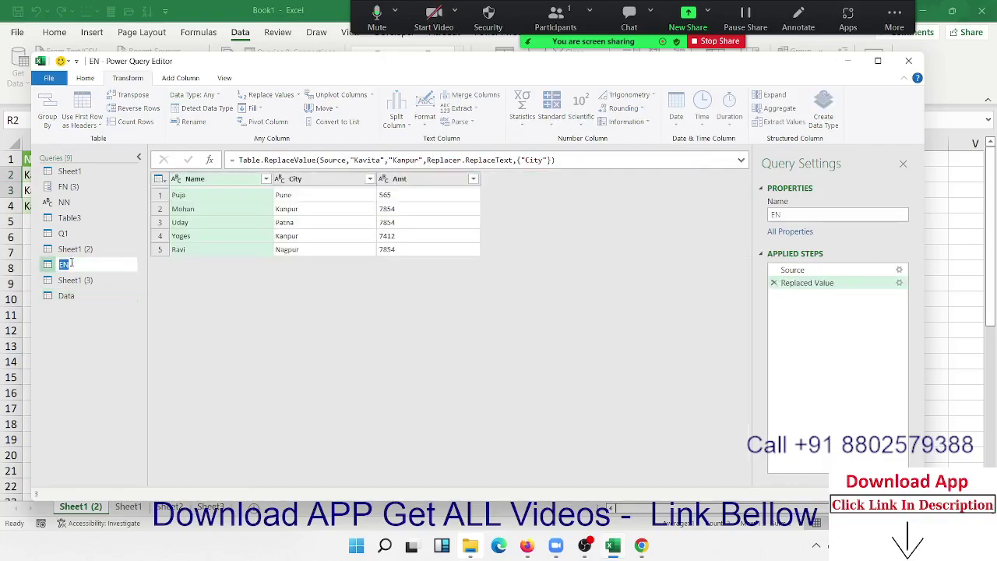
pyautogui.click(436, 187)
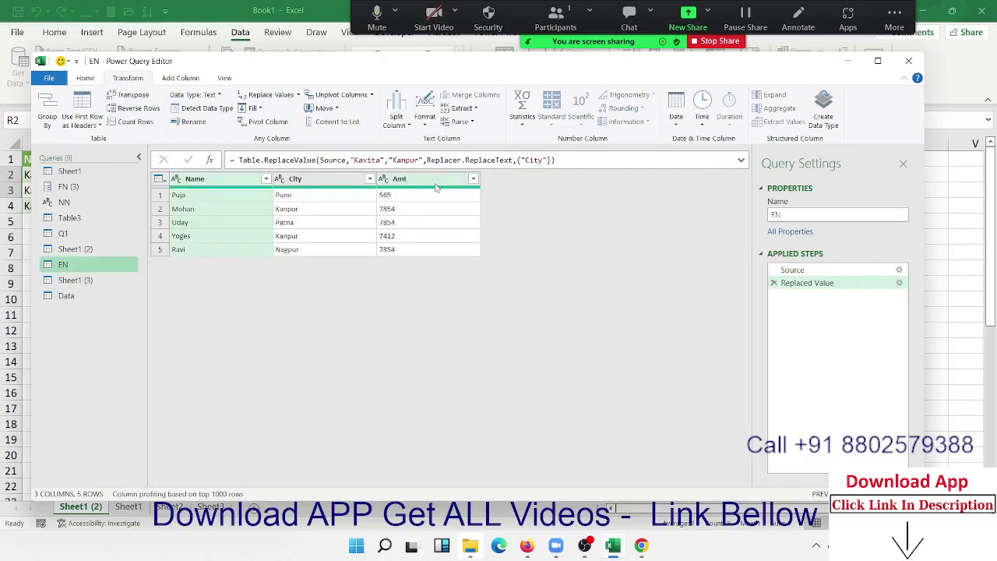
pyautogui.click(522, 123)
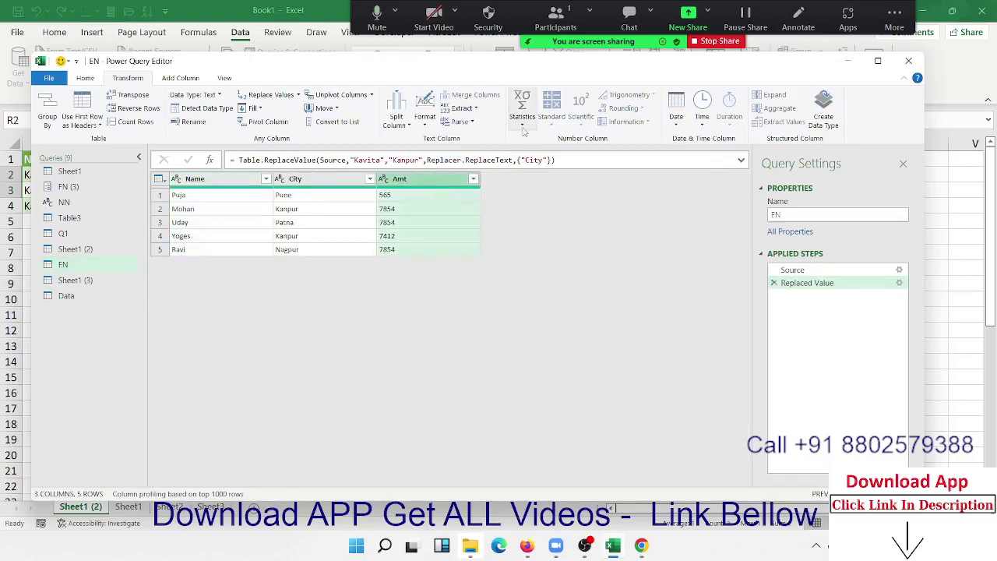
pyautogui.click(437, 216)
pyautogui.click(422, 207)
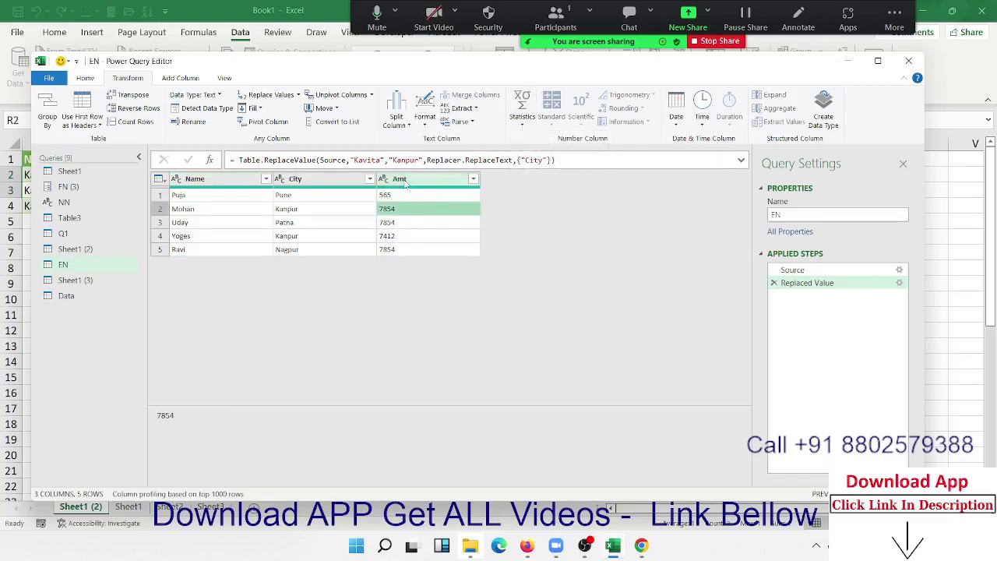
pyautogui.click(398, 179)
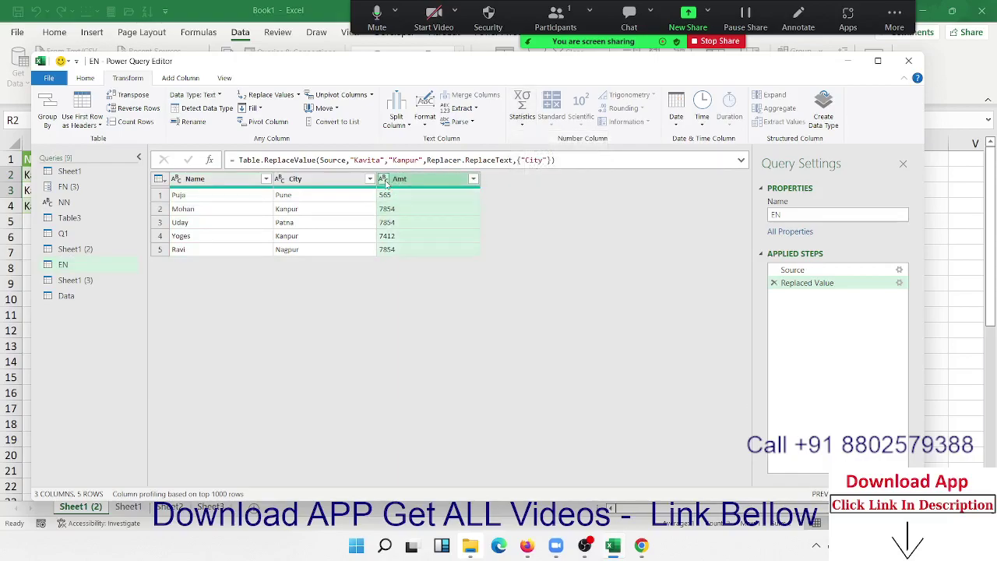
pyautogui.click(522, 117)
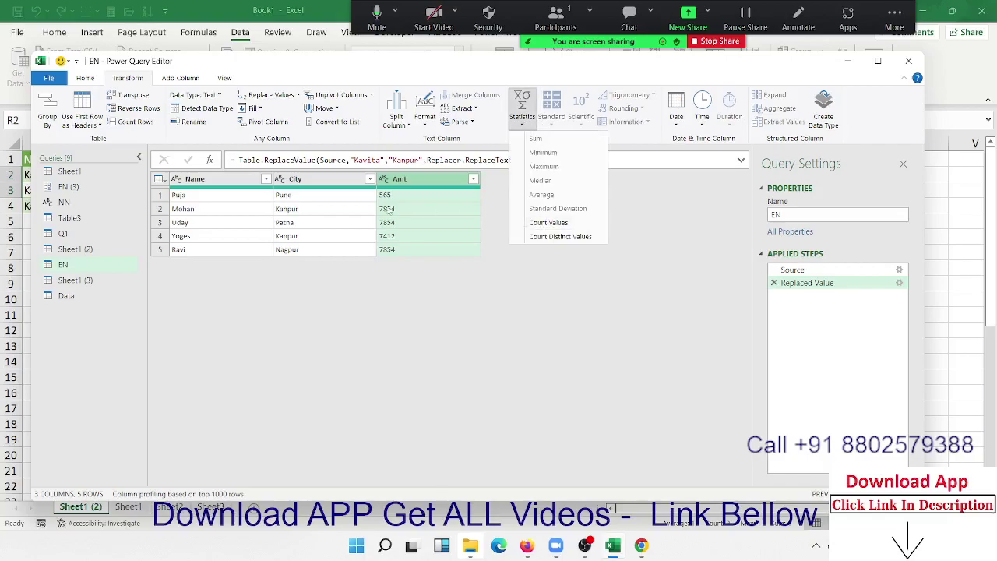
# Set Amt to Whole Number, try Statistics > Sum, then delete the Calculated Sum step.
pyautogui.click(384, 181)
pyautogui.click(384, 181)
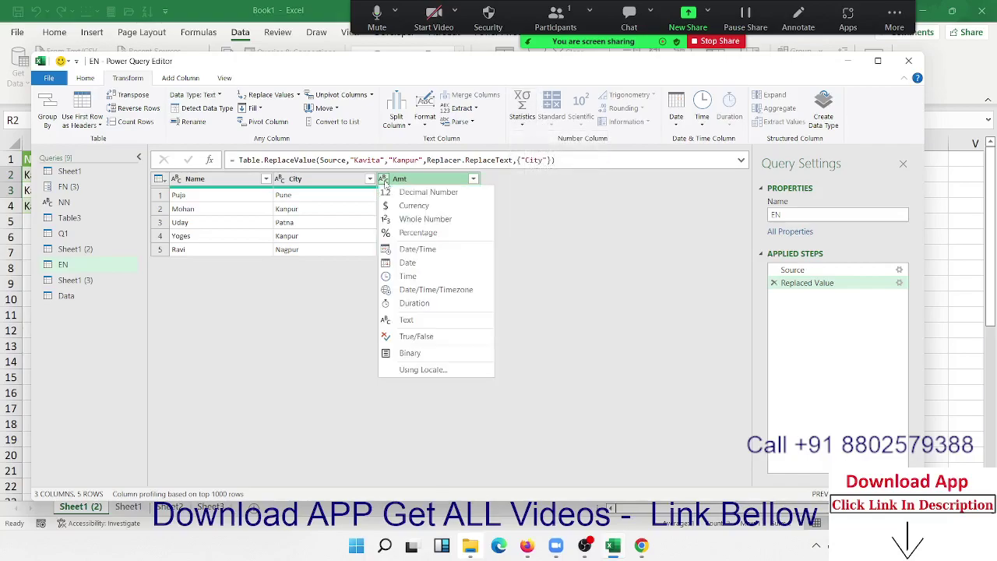
pyautogui.click(413, 225)
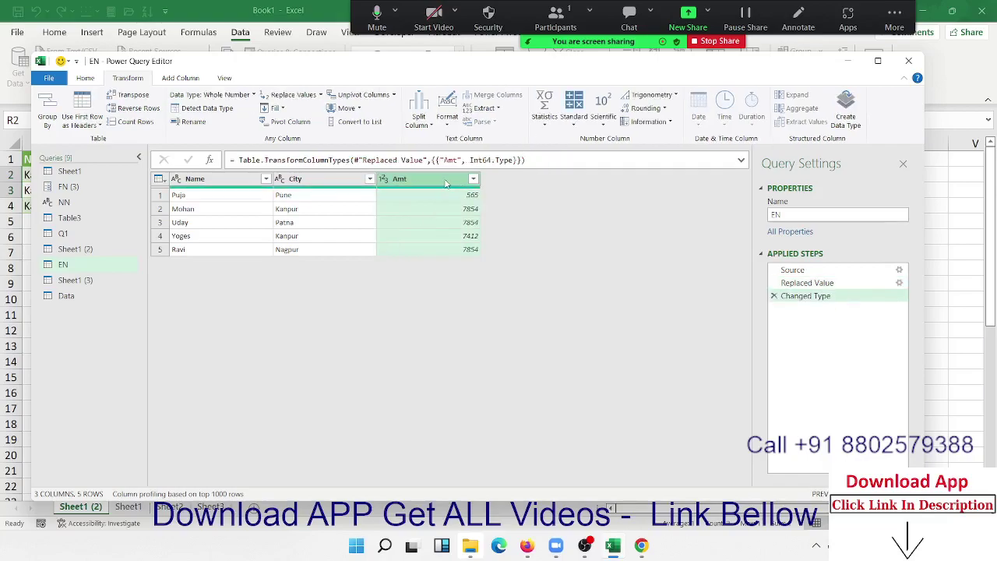
pyautogui.click(544, 124)
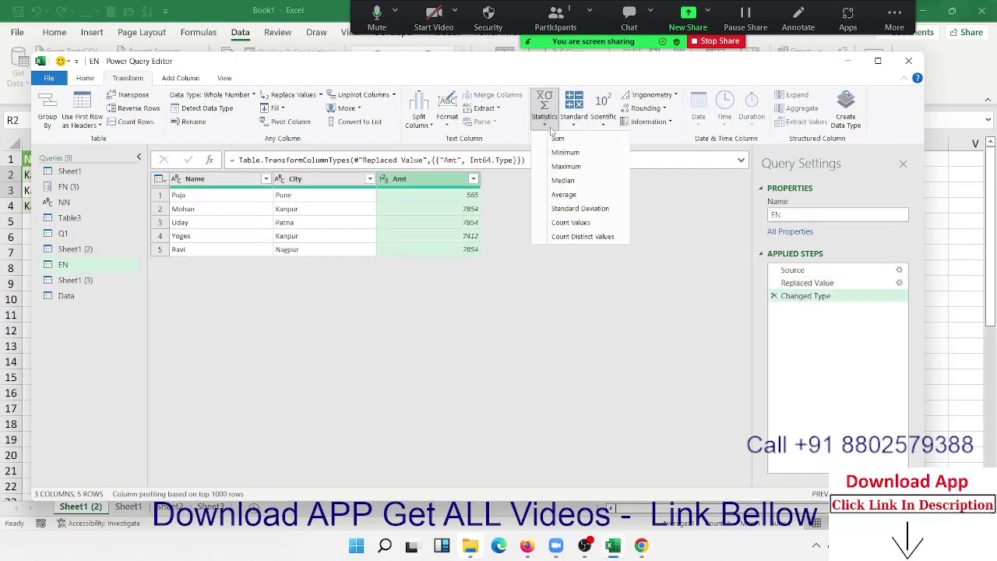
pyautogui.click(558, 141)
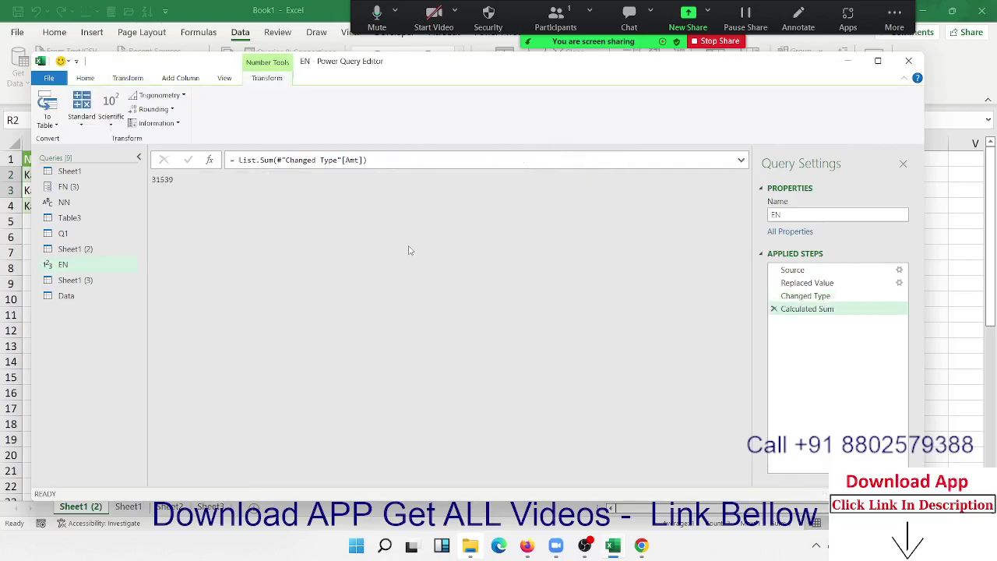
pyautogui.click(774, 309)
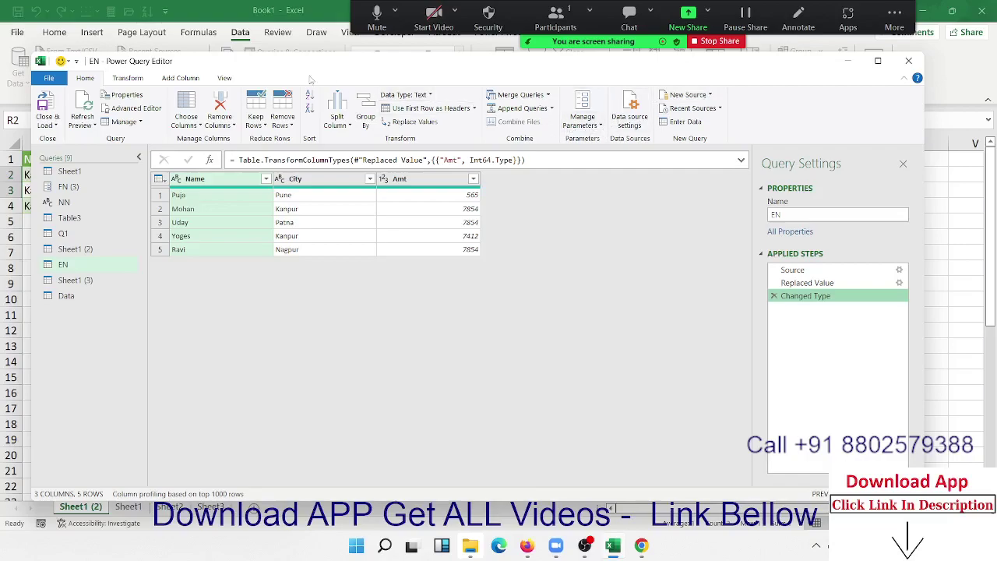
# Review Amt's column statistics again and return to the Data query.
pyautogui.click(130, 80)
pyautogui.click(436, 181)
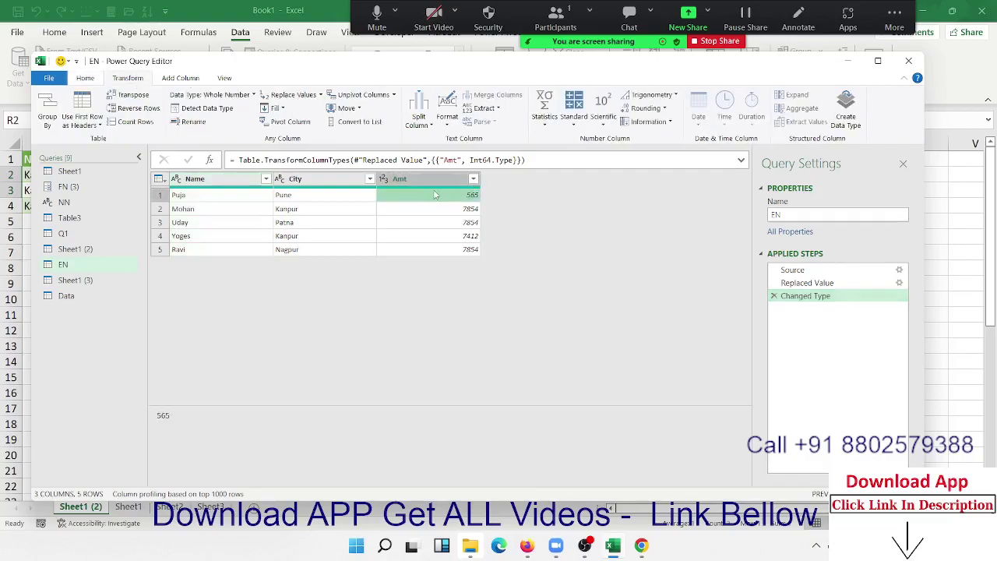
pyautogui.click(553, 124)
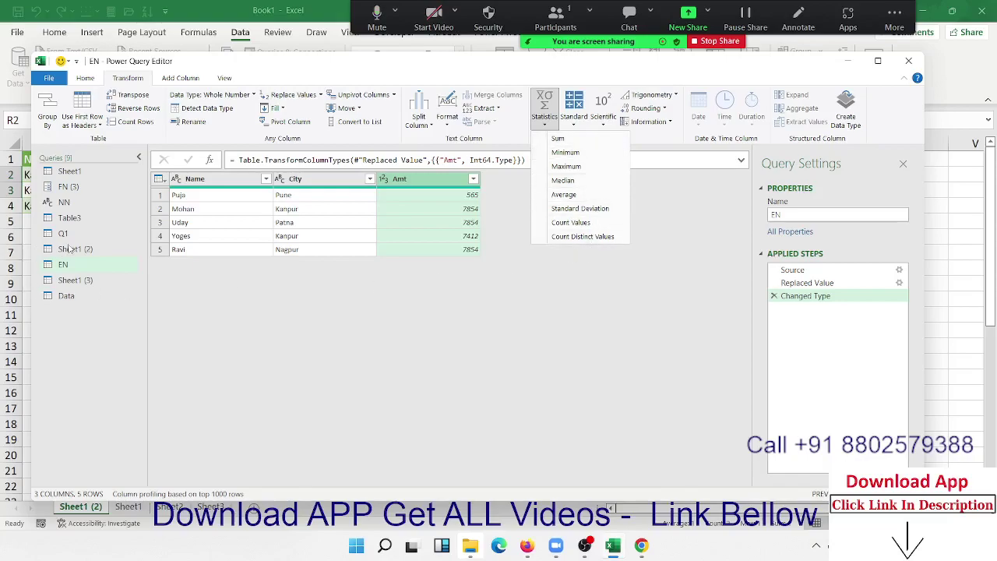
pyautogui.click(67, 302)
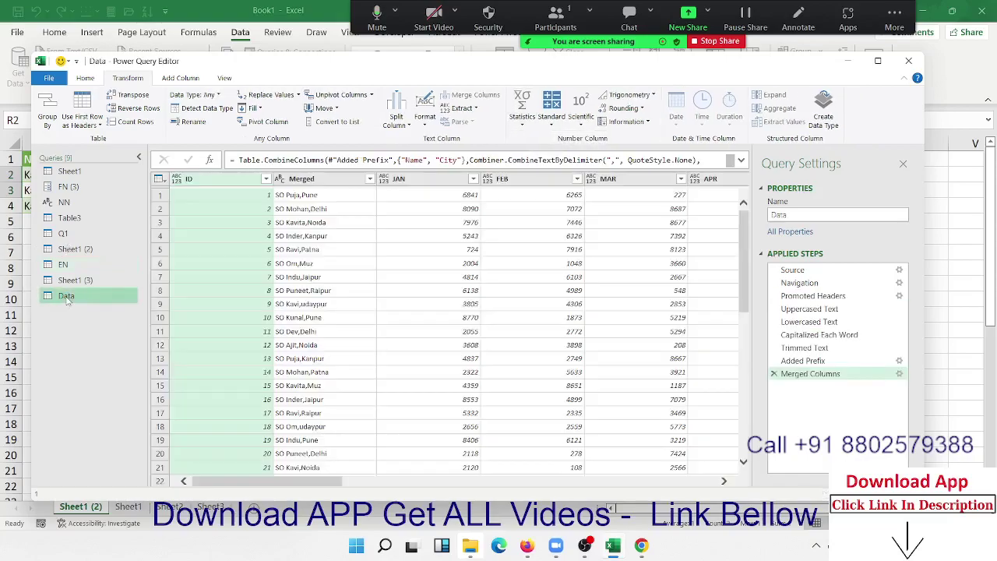
# In Choose Columns, untick the JAN through DEC month columns.
pyautogui.click(424, 181)
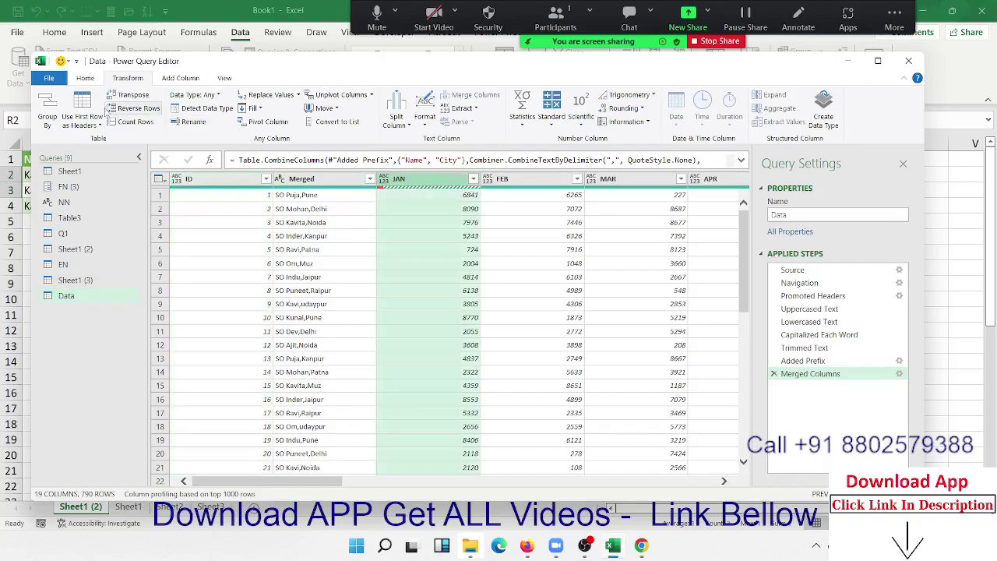
pyautogui.scroll(1, 133, 109)
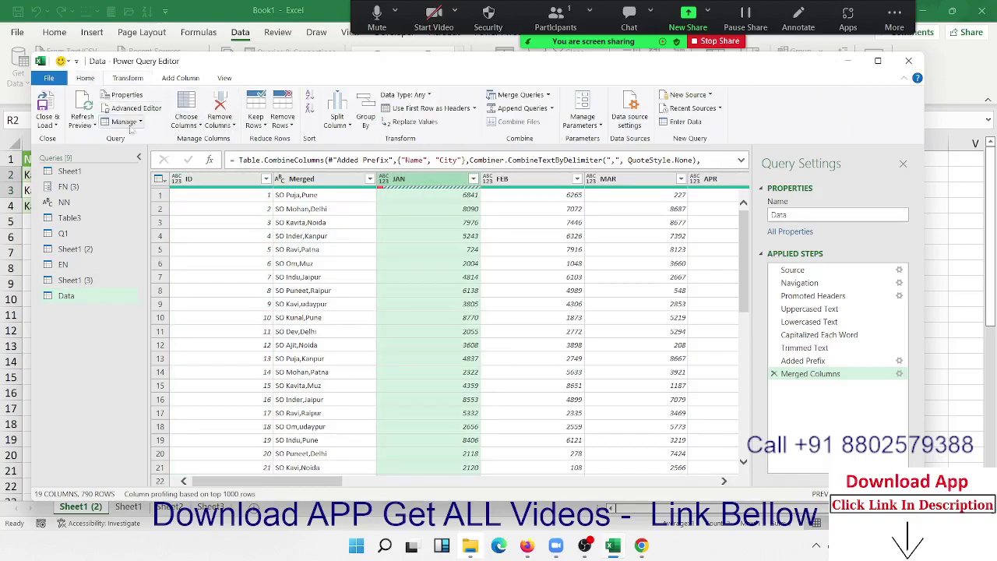
pyautogui.click(187, 122)
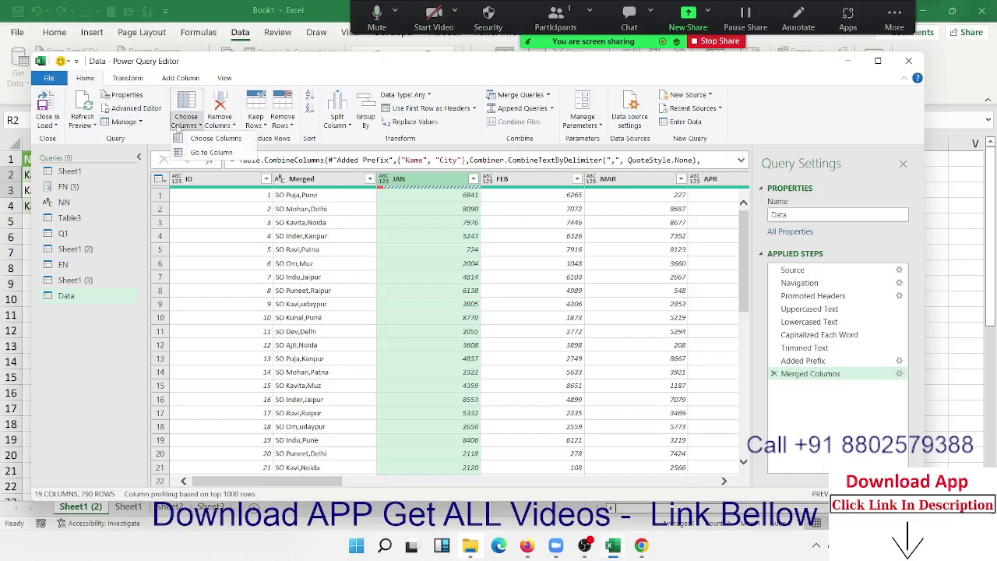
pyautogui.click(207, 138)
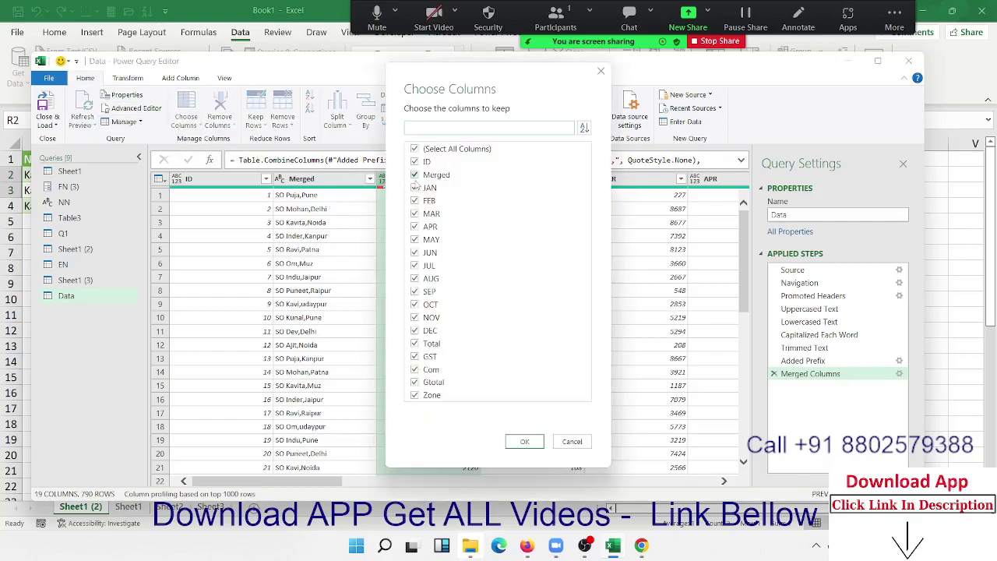
pyautogui.click(414, 188)
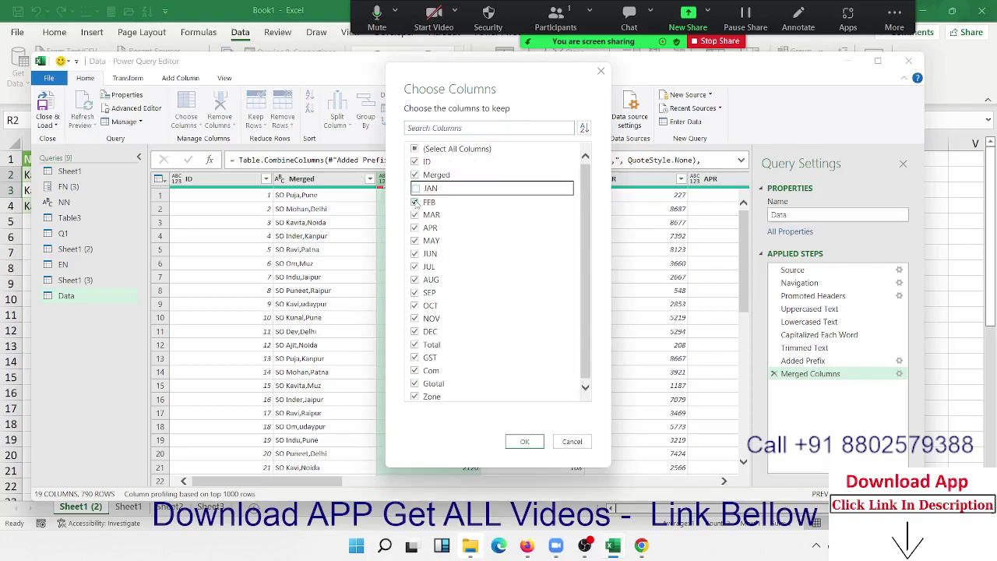
pyautogui.click(414, 202)
pyautogui.click(415, 214)
pyautogui.click(415, 227)
pyautogui.click(414, 240)
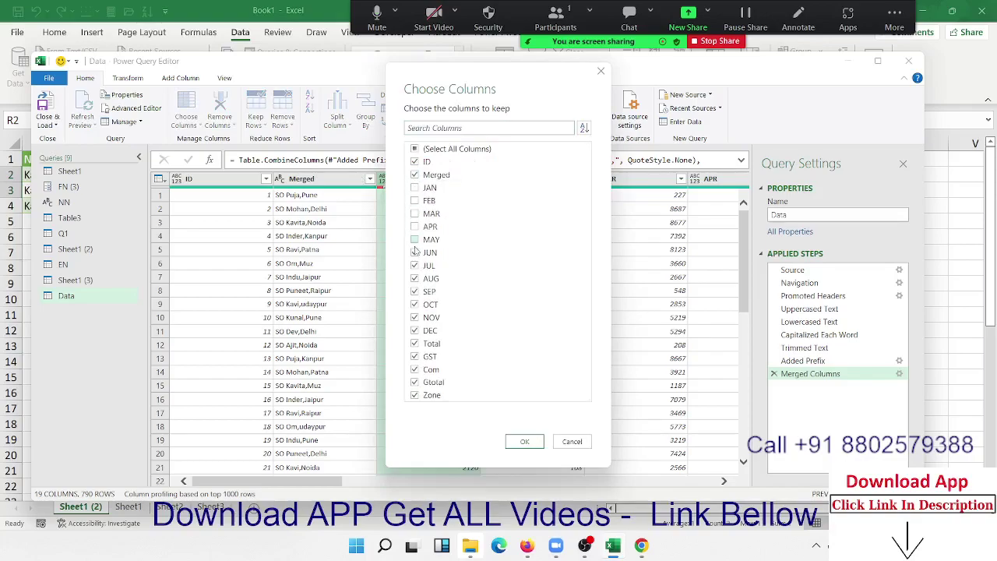
pyautogui.click(414, 253)
pyautogui.click(415, 266)
pyautogui.click(414, 279)
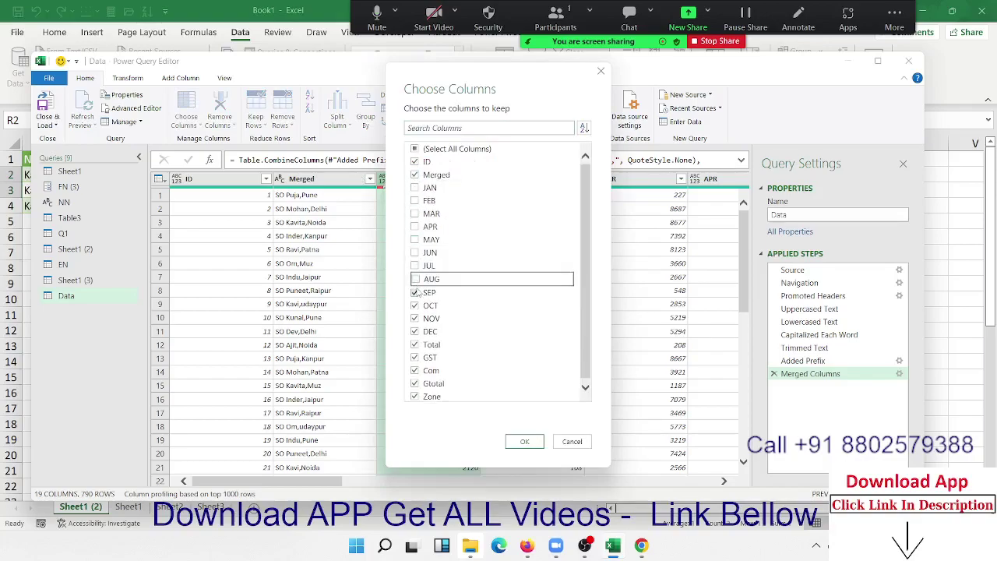
pyautogui.click(414, 292)
pyautogui.click(415, 305)
pyautogui.click(415, 317)
pyautogui.click(414, 331)
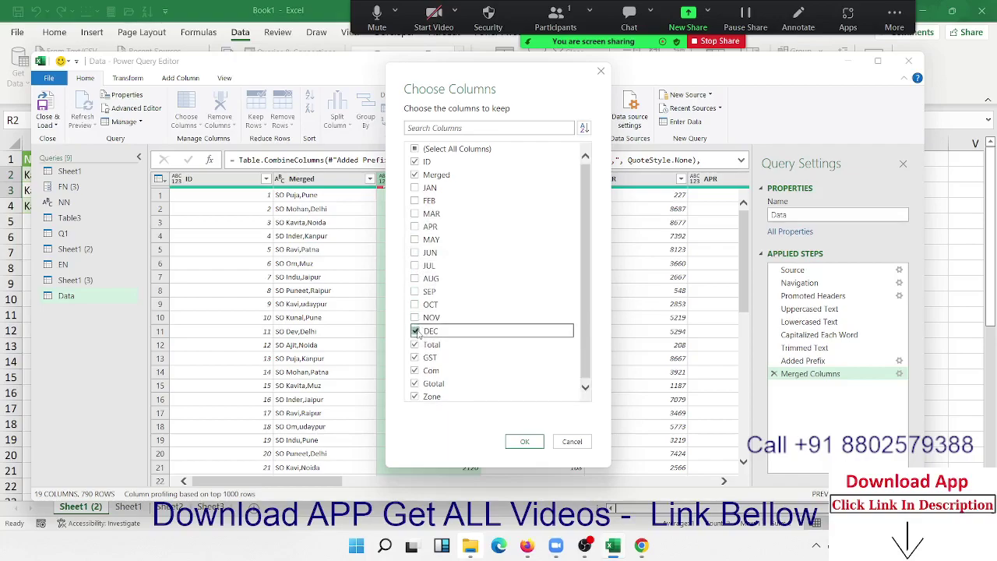
# Untick GST, Com, Gtotal and Zone, keeping only ID, Merged and Total.
pyautogui.click(415, 357)
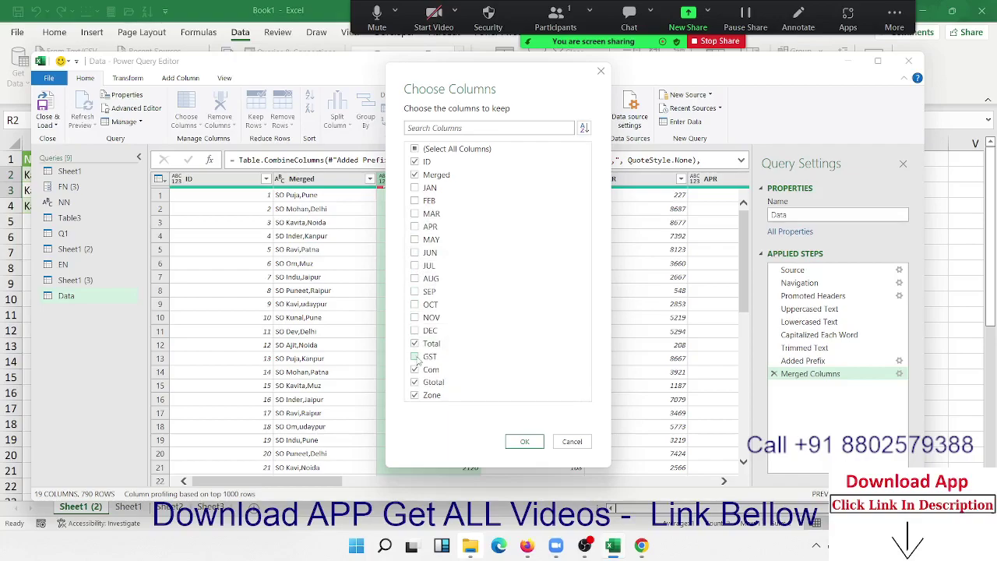
pyautogui.click(415, 370)
pyautogui.click(415, 382)
pyautogui.click(414, 395)
pyautogui.click(524, 441)
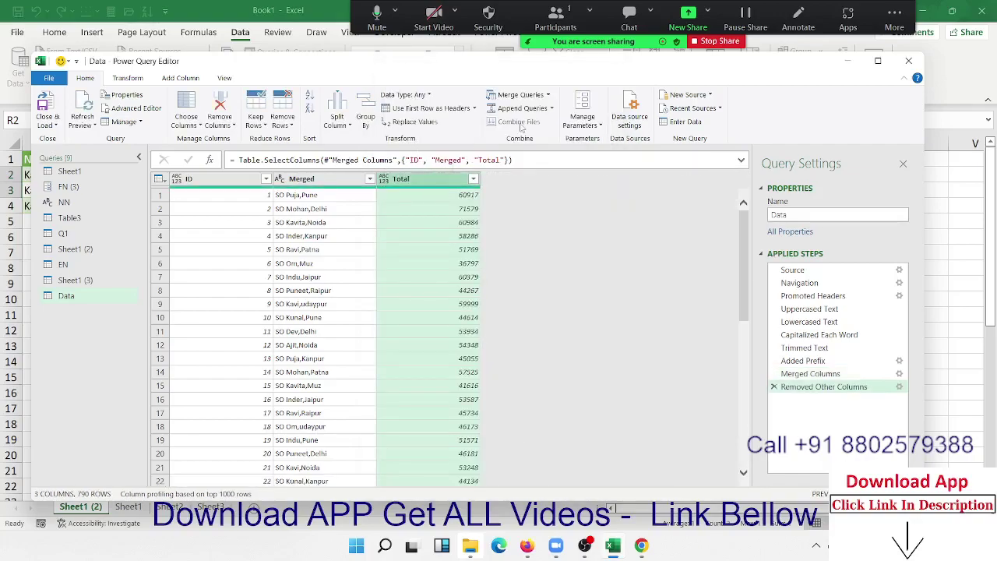
# Try summing the Total column, then delete the Calculated Sum step.
pyautogui.click(130, 78)
pyautogui.click(550, 123)
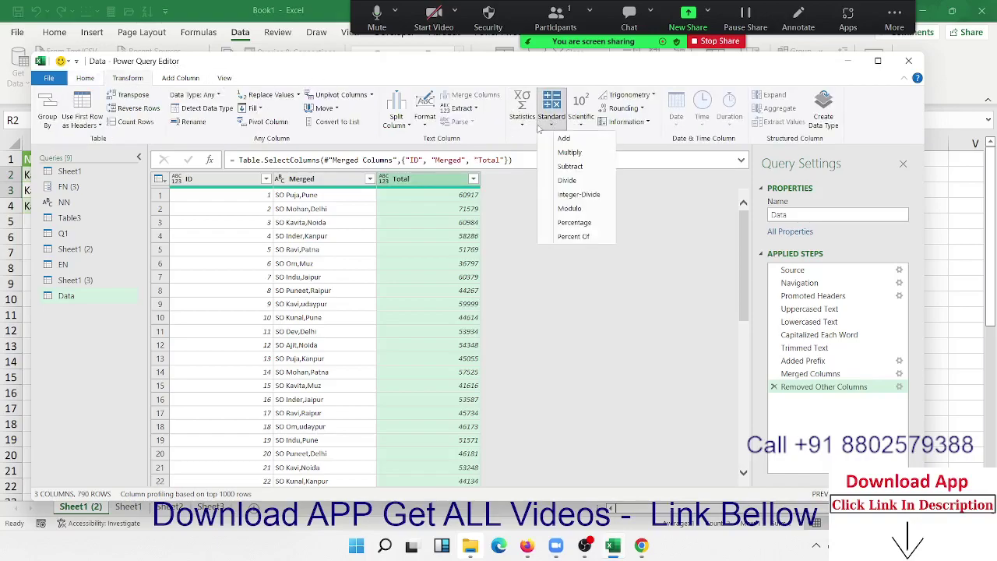
pyautogui.click(525, 129)
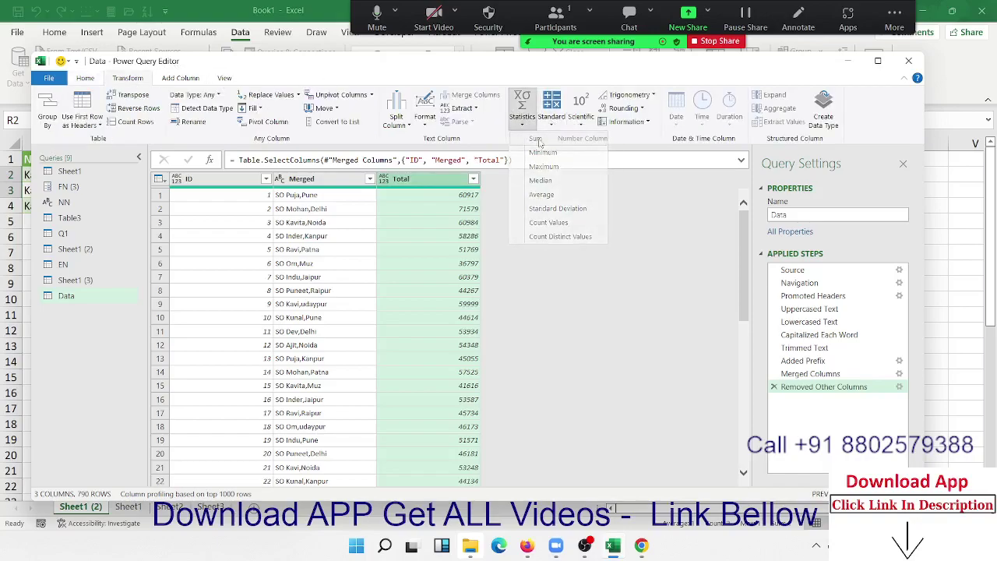
pyautogui.click(539, 138)
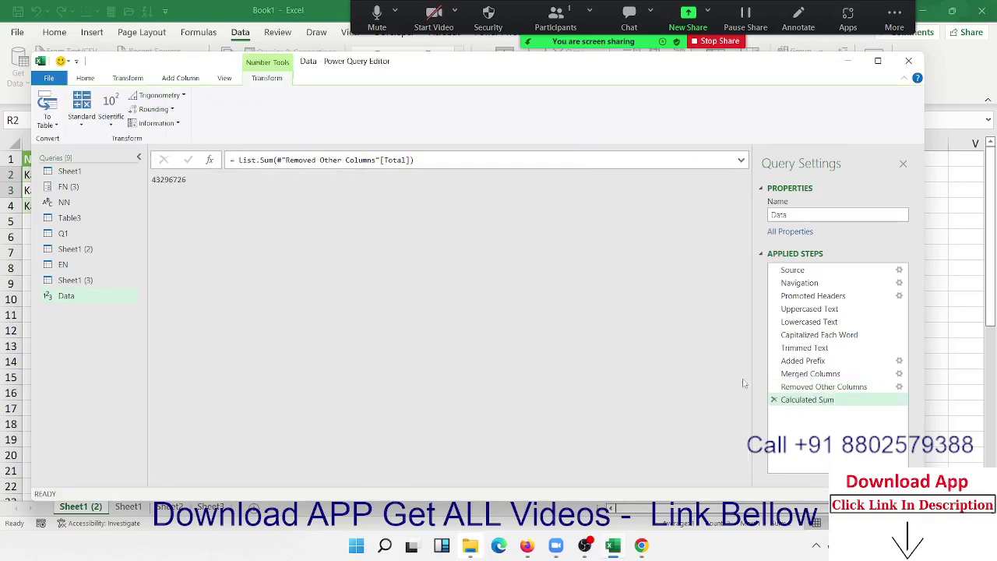
pyautogui.click(774, 400)
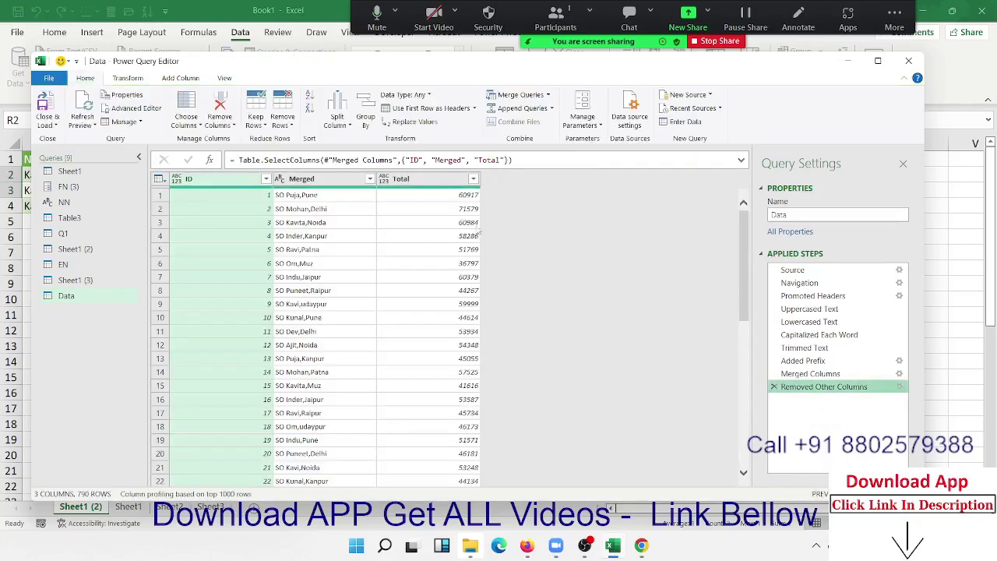
# Multiply the Total column by 2 with Standard > Multiply, making row 1 121834.
pyautogui.click(428, 180)
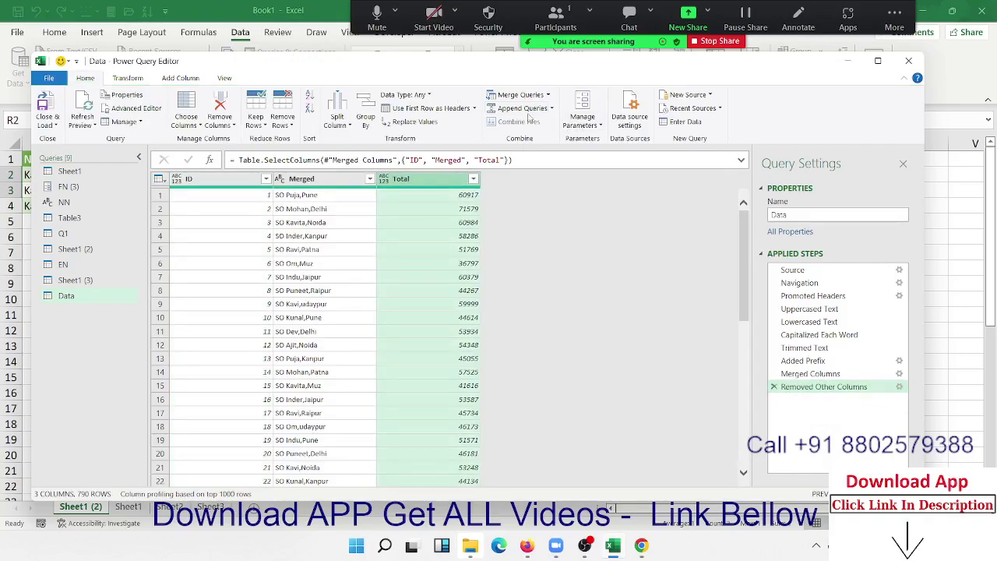
pyautogui.click(148, 80)
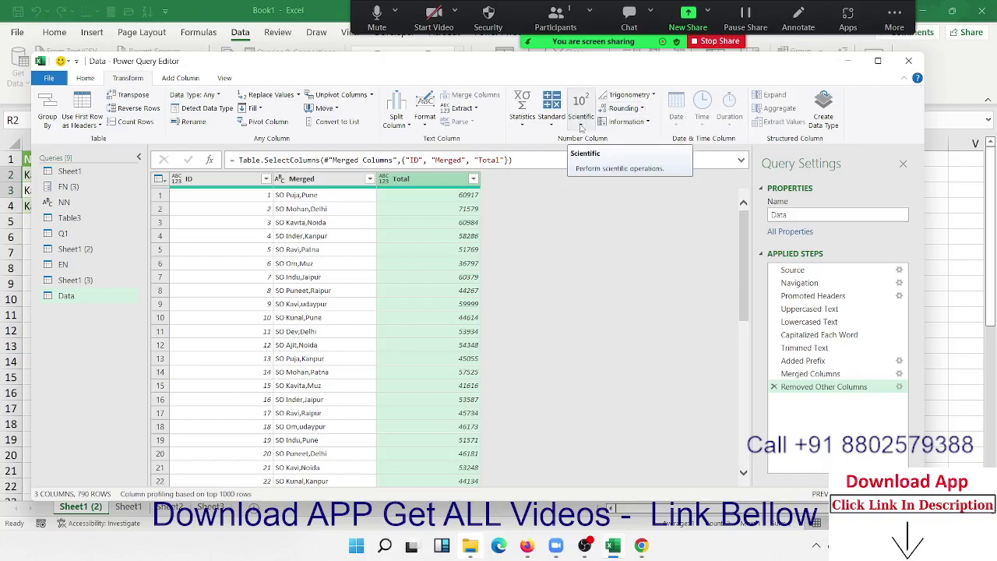
pyautogui.click(551, 118)
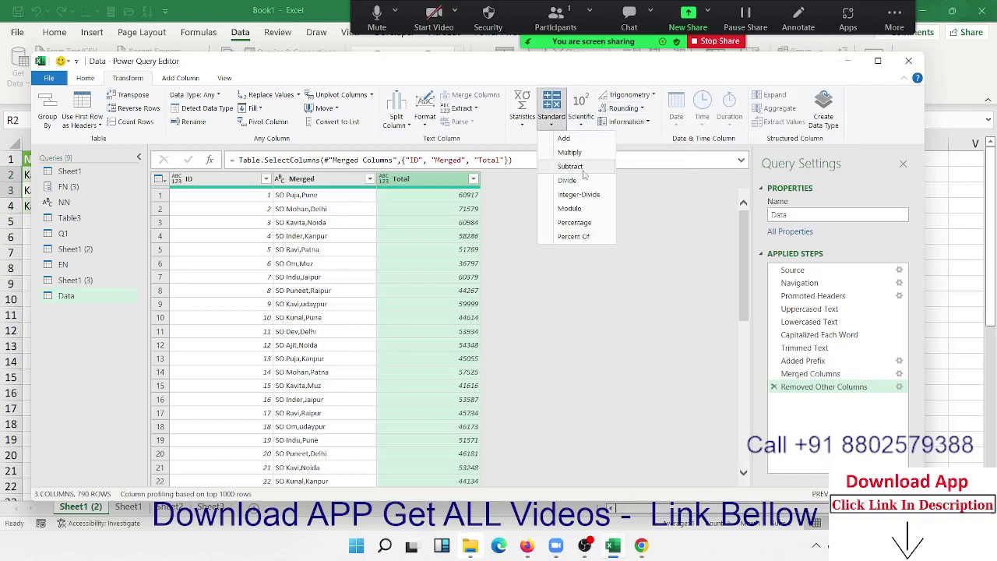
pyautogui.click(580, 156)
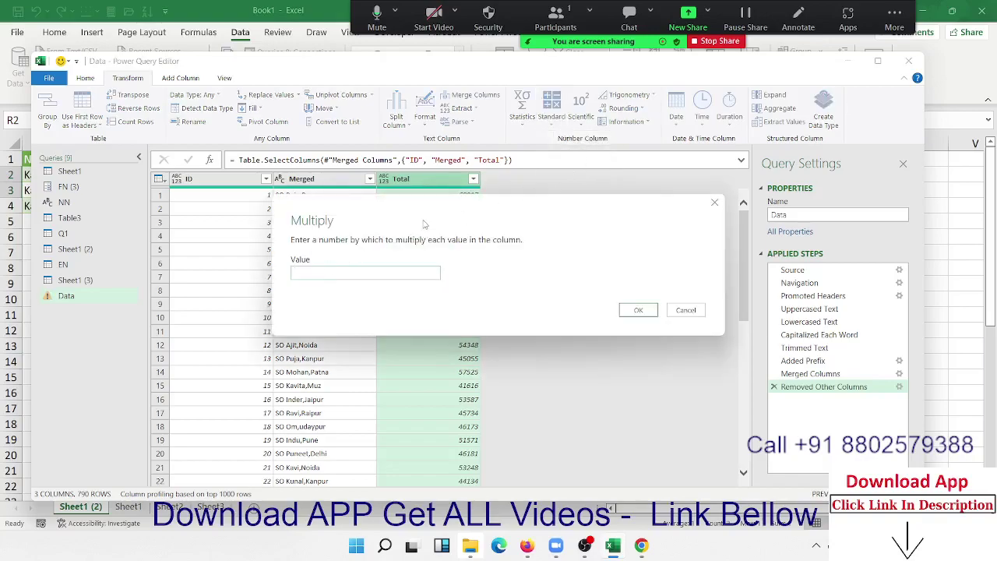
pyautogui.moveTo(425, 225); pyautogui.dragTo(416, 322)
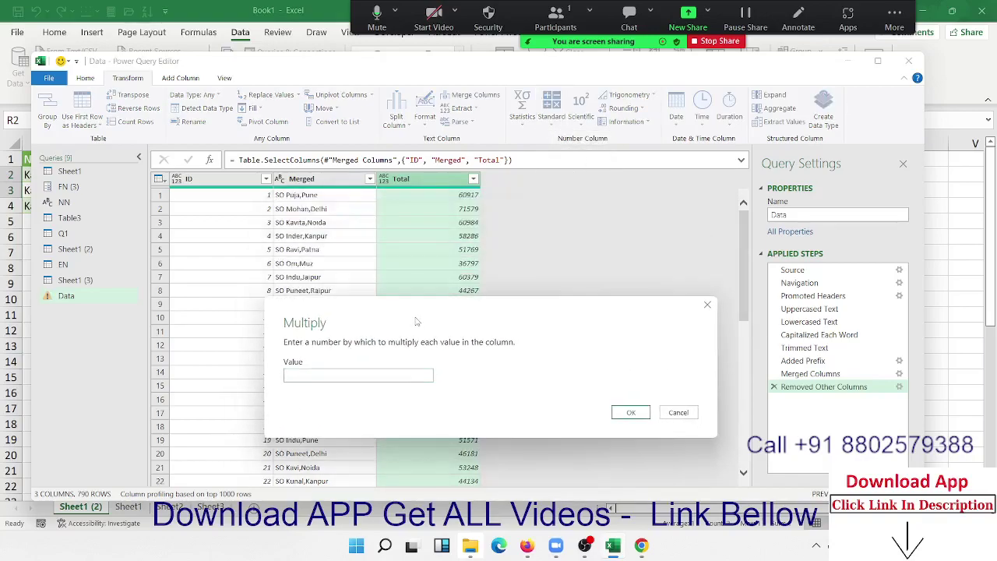
pyautogui.click(298, 374)
pyautogui.click(631, 412)
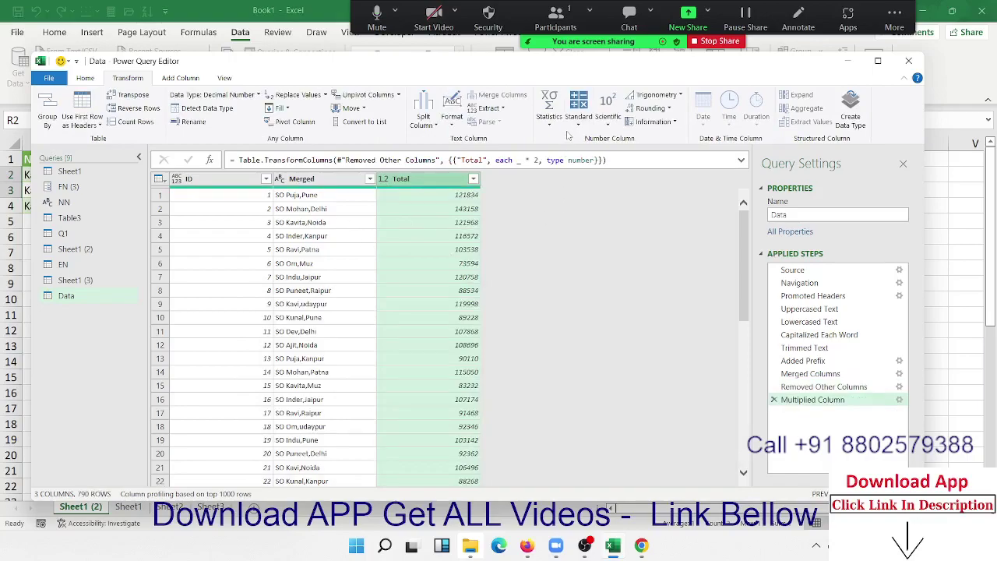
pyautogui.click(550, 121)
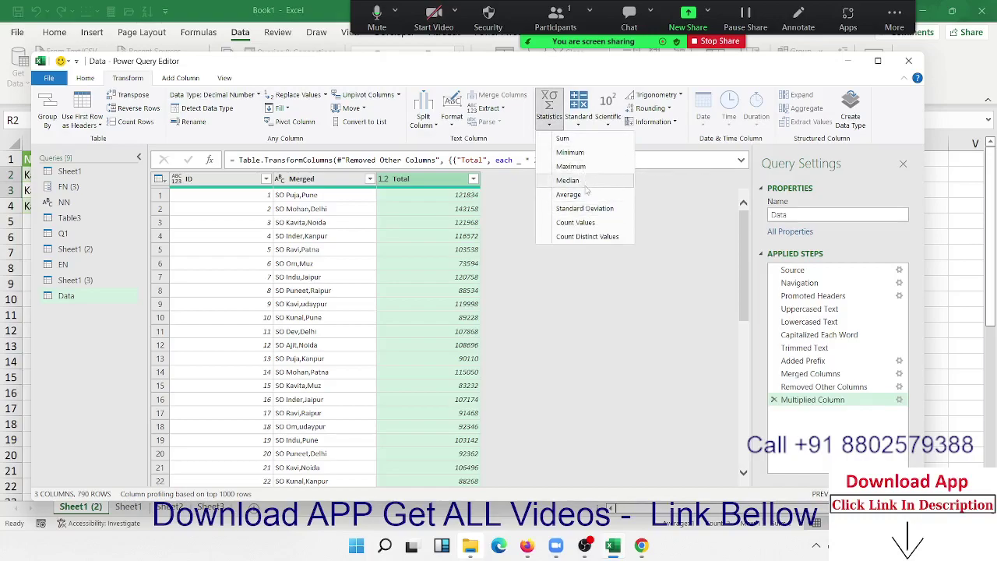
pyautogui.click(601, 244)
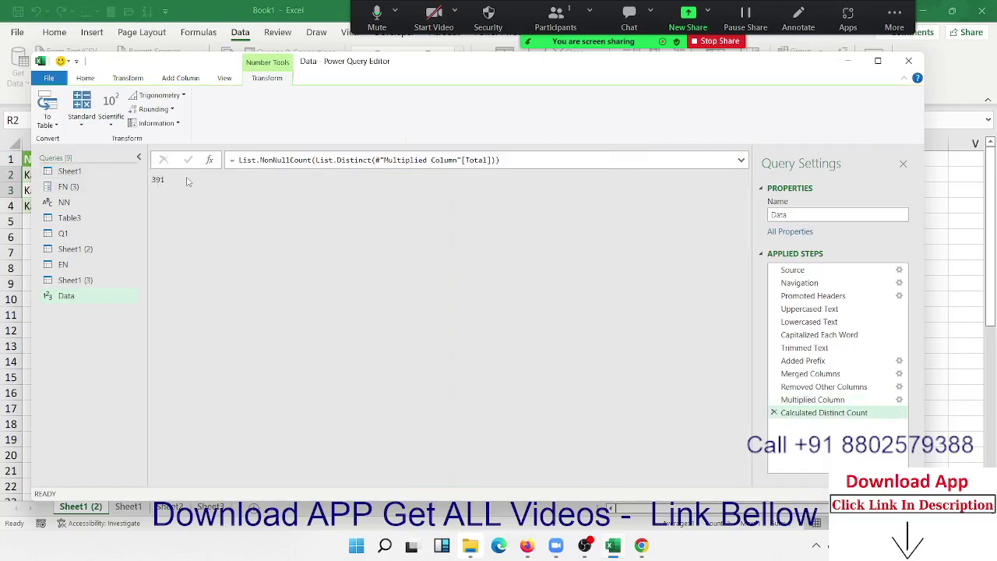
pyautogui.click(773, 411)
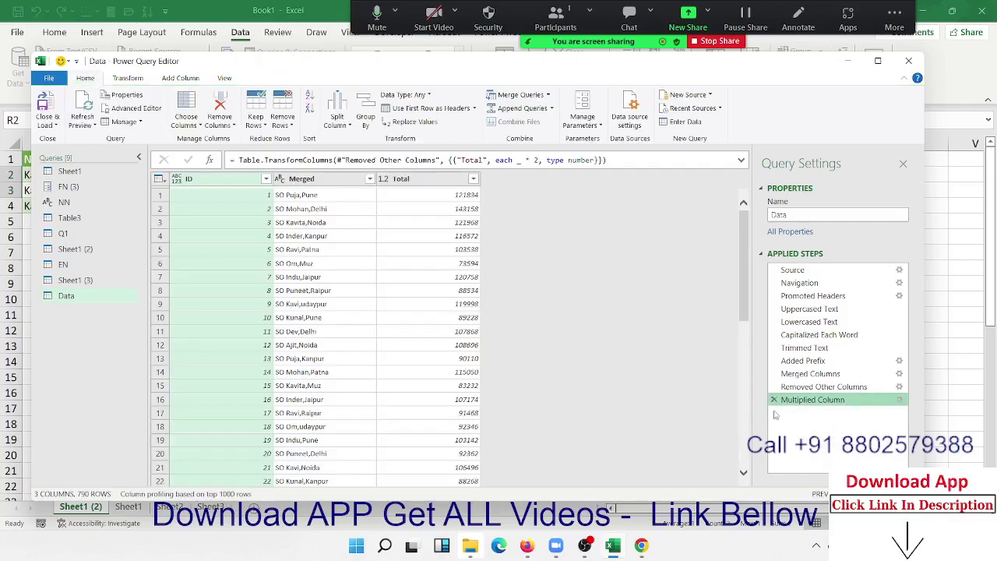
pyautogui.click(435, 181)
pyautogui.click(124, 80)
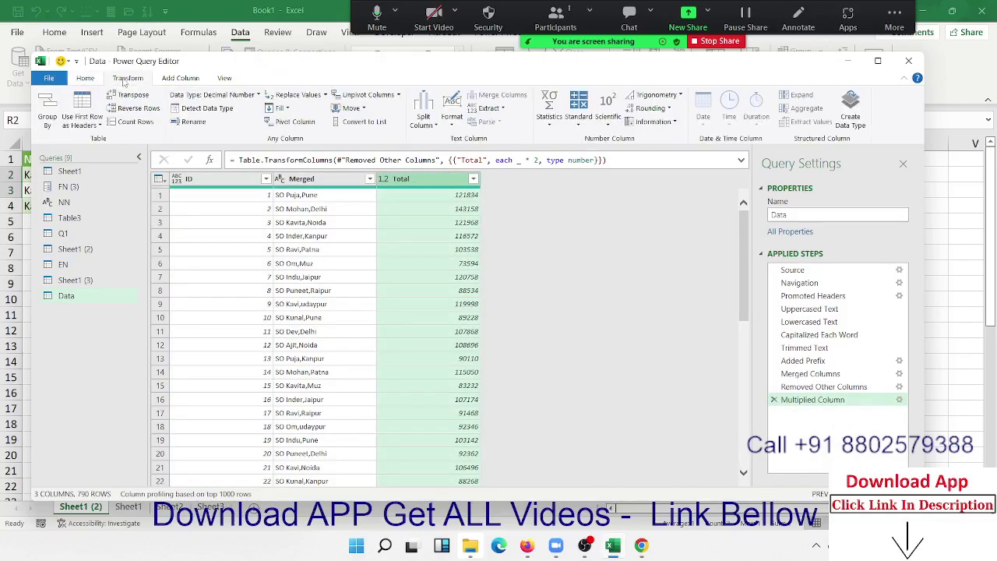
pyautogui.click(190, 80)
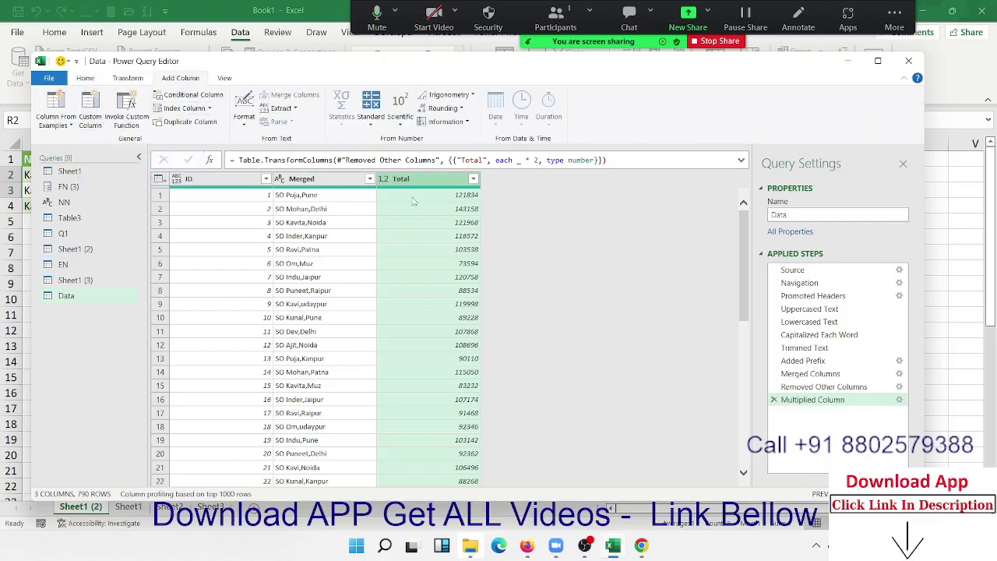
pyautogui.click(131, 80)
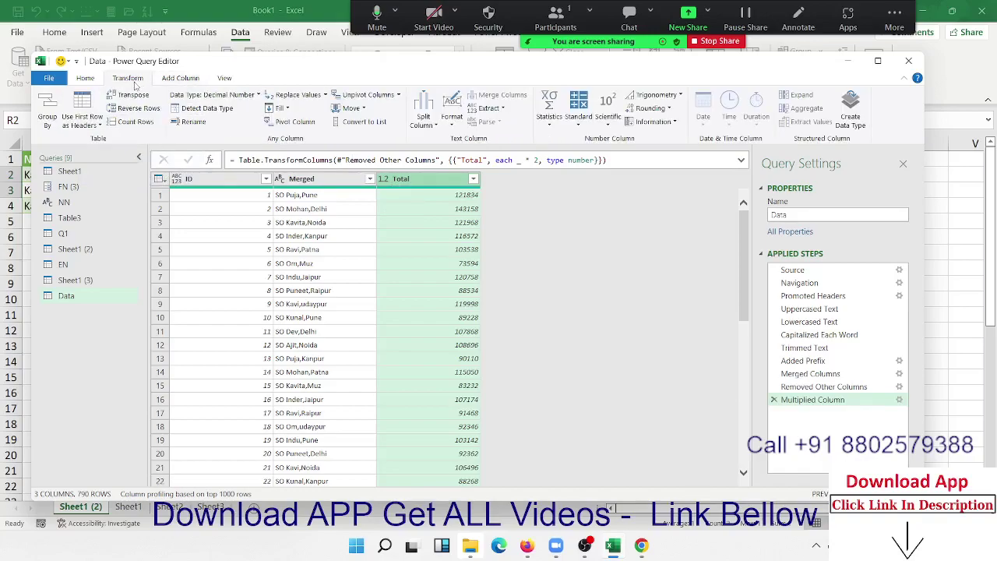
# Add 1000 to every Total value with Standard > Add, making row 1 122834.
pyautogui.click(583, 129)
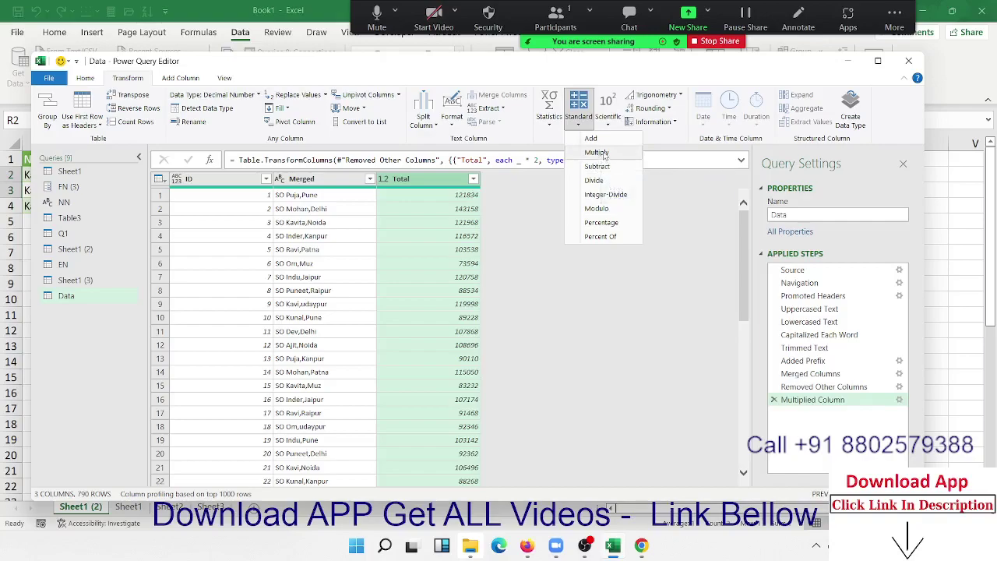
pyautogui.click(591, 139)
pyautogui.write('1000')
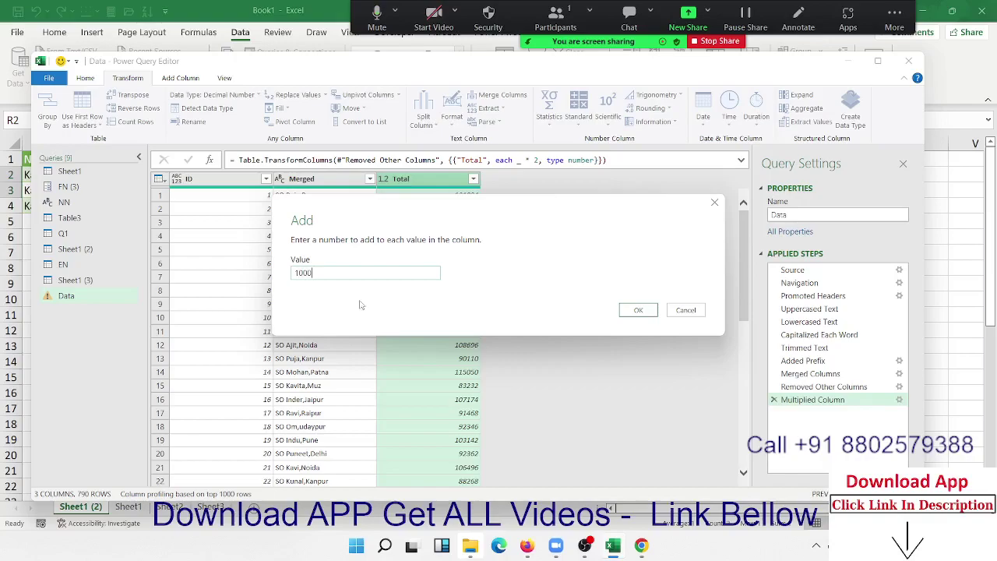
pyautogui.click(638, 316)
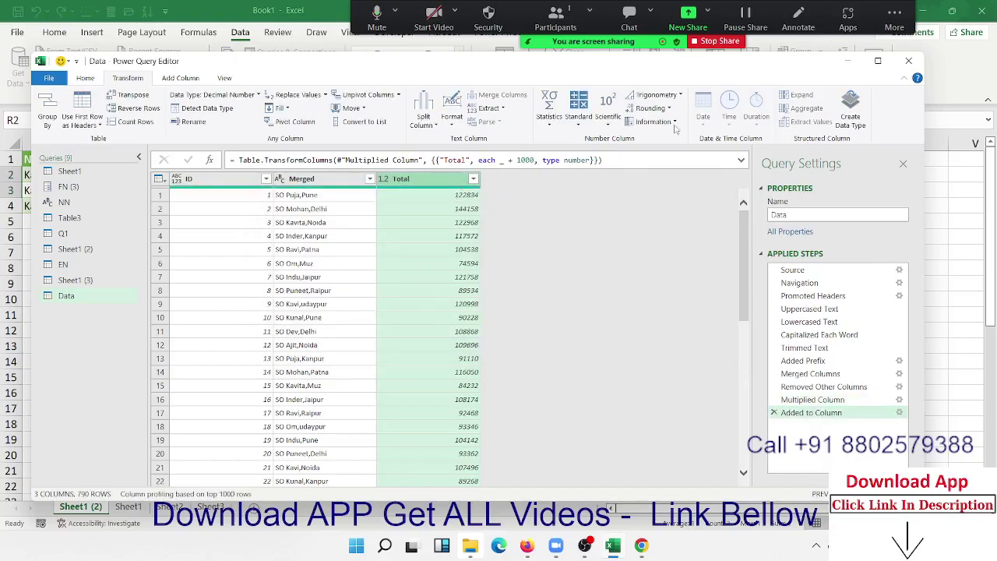
pyautogui.click(579, 113)
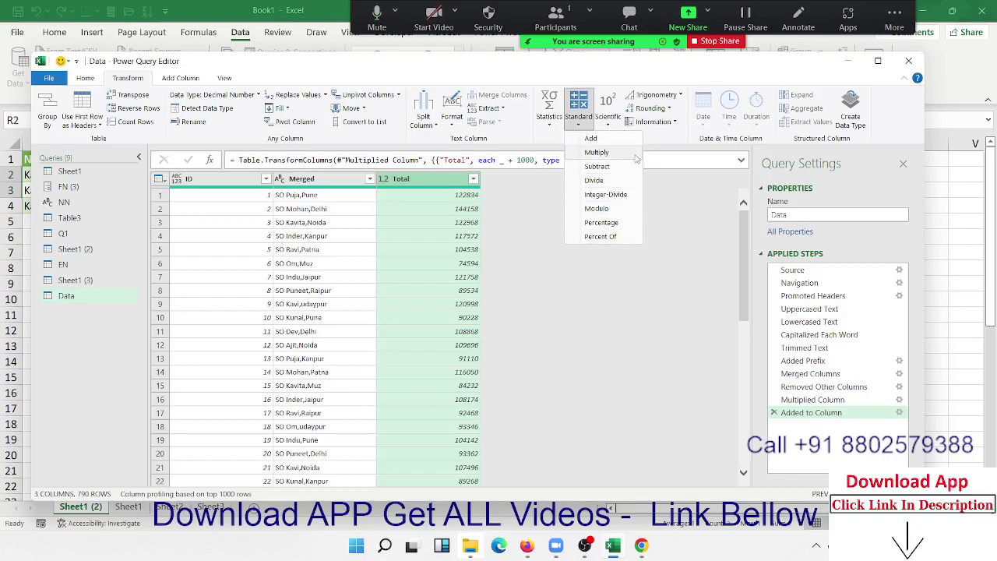
# Apply Scientific > Absolute Value to Total, then browse the other Scientific options.
pyautogui.click(605, 128)
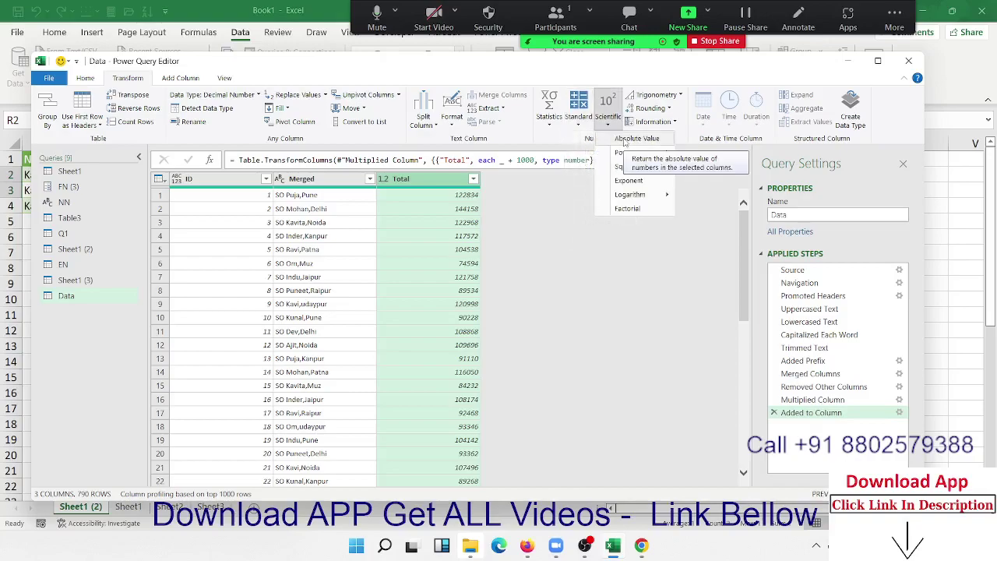
pyautogui.click(624, 140)
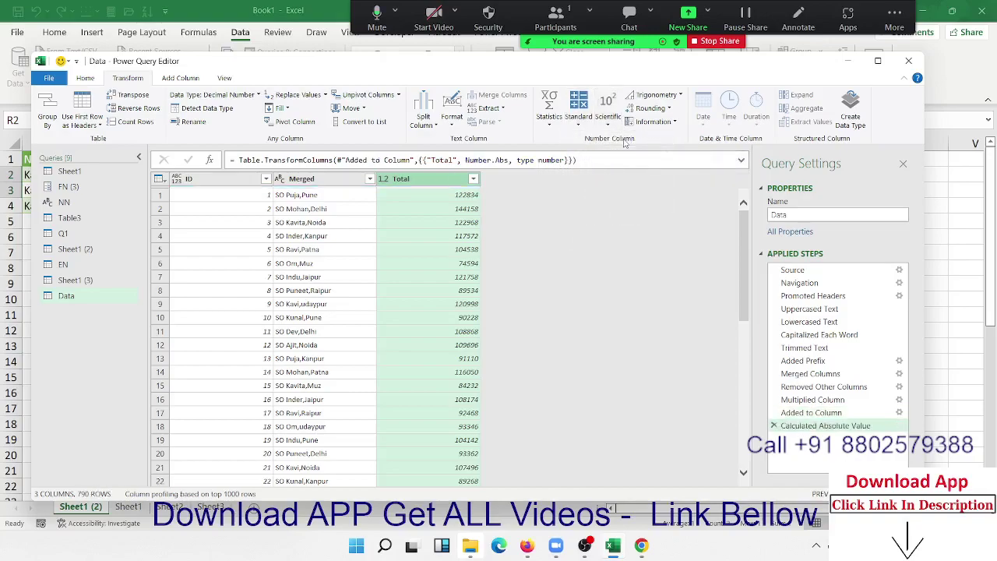
pyautogui.click(607, 128)
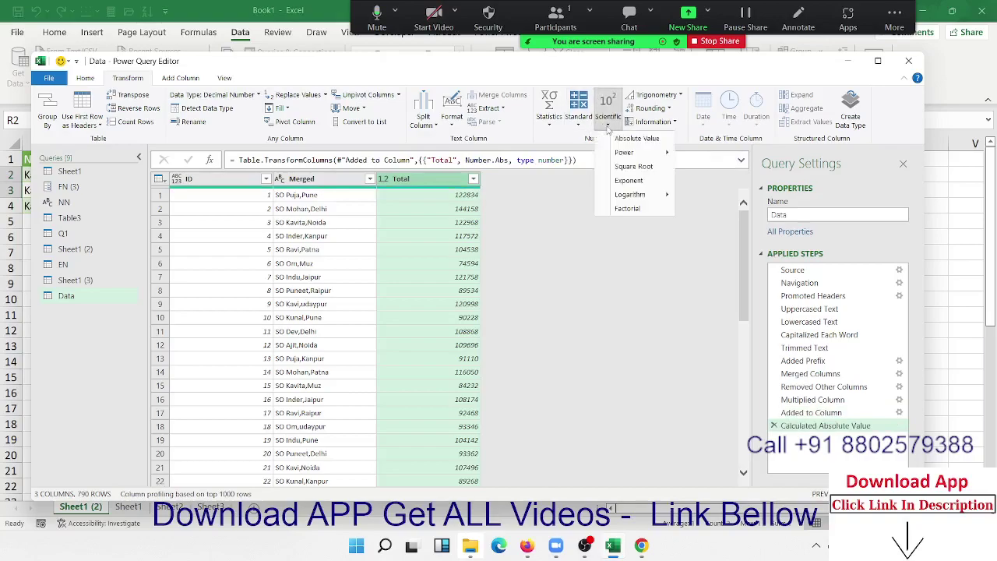
pyautogui.moveTo(642, 158)
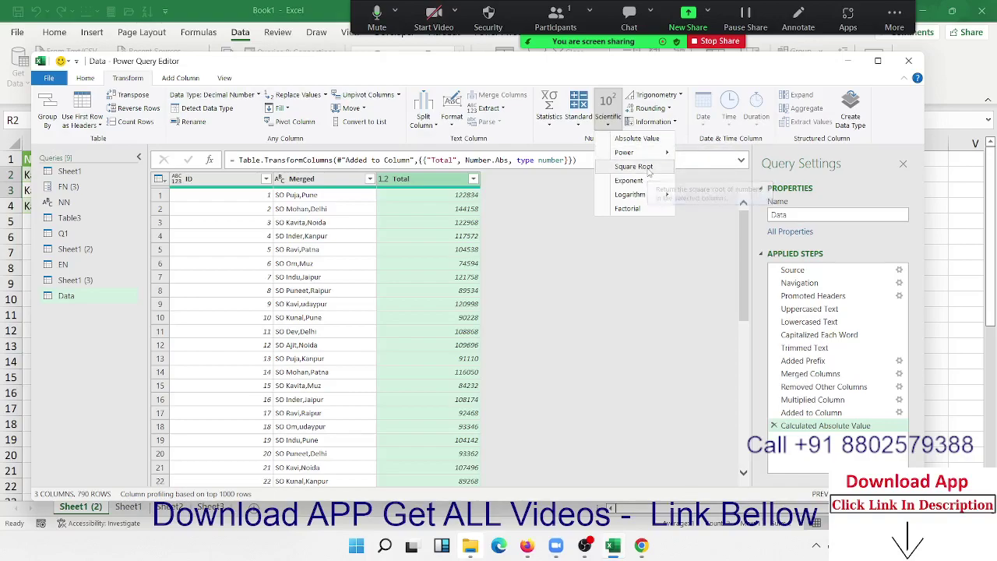
pyautogui.moveTo(642, 199)
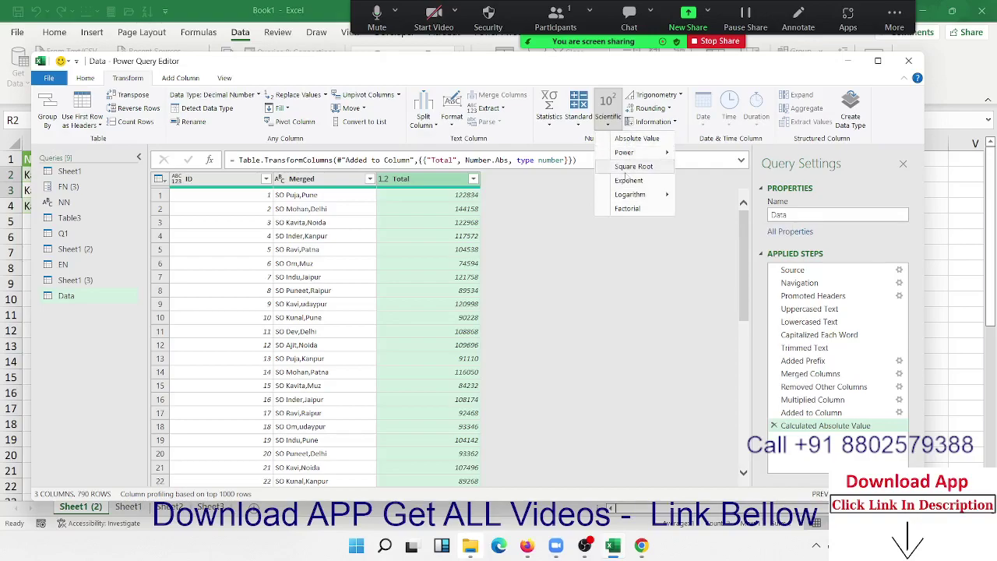
pyautogui.click(612, 127)
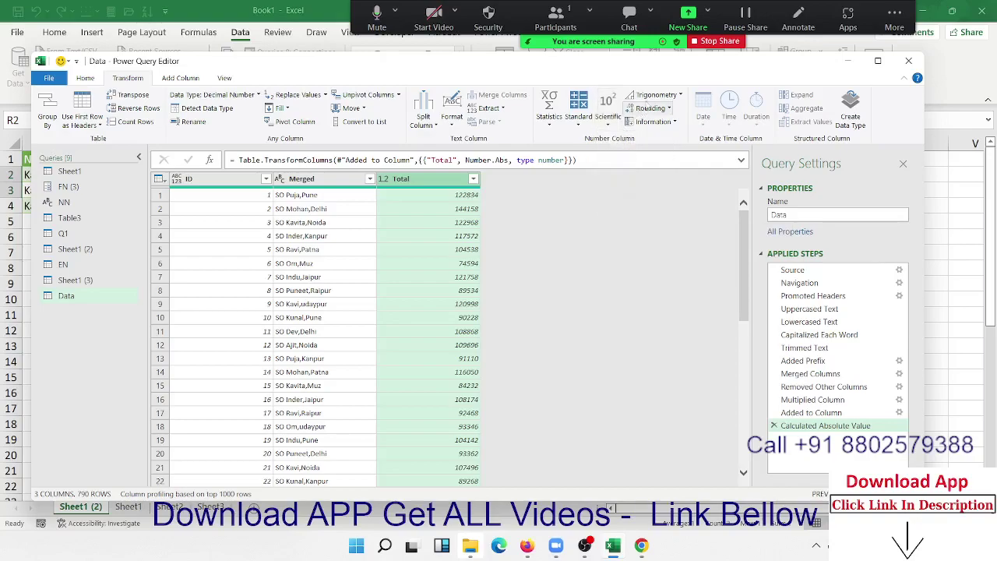
pyautogui.click(674, 95)
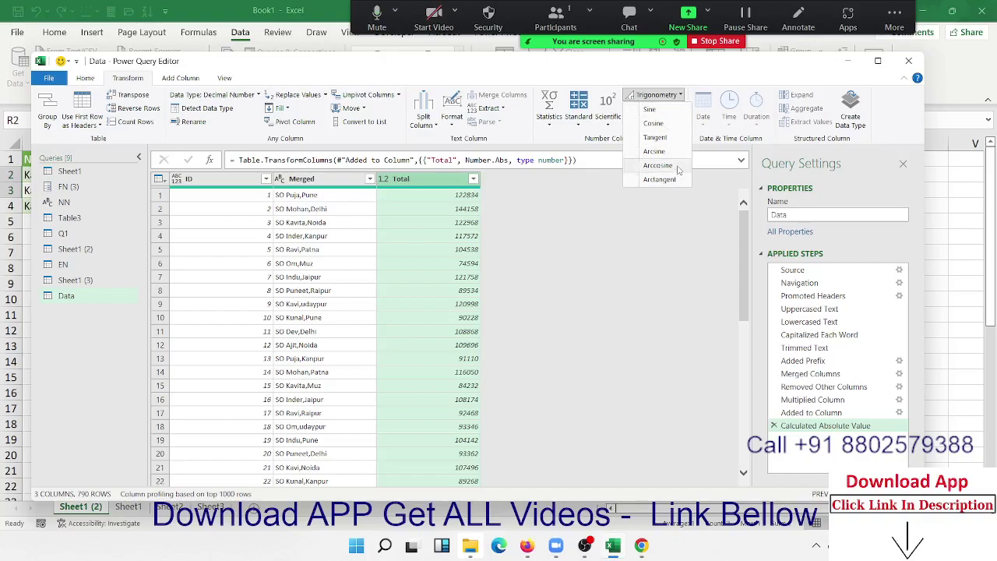
pyautogui.click(670, 95)
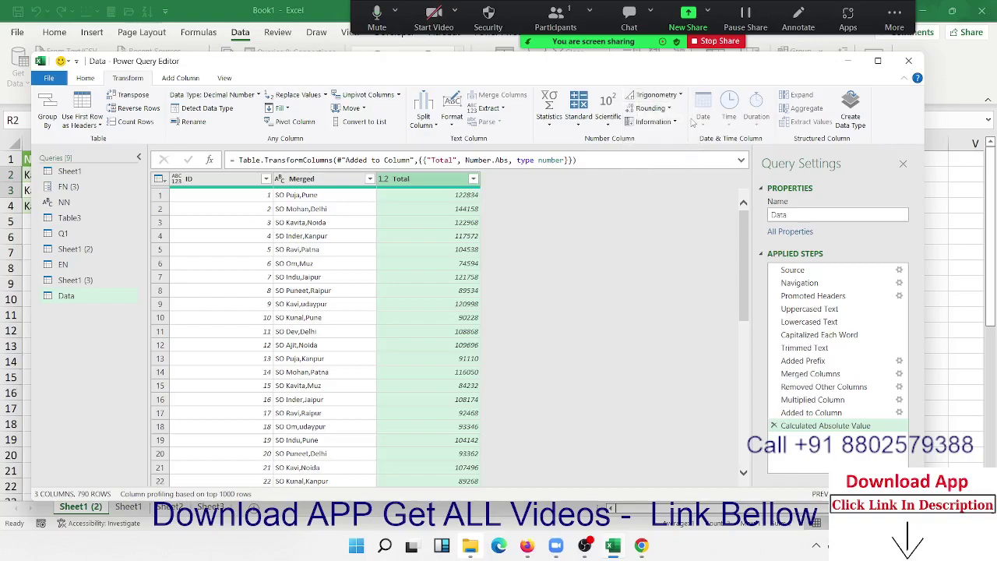
pyautogui.click(672, 108)
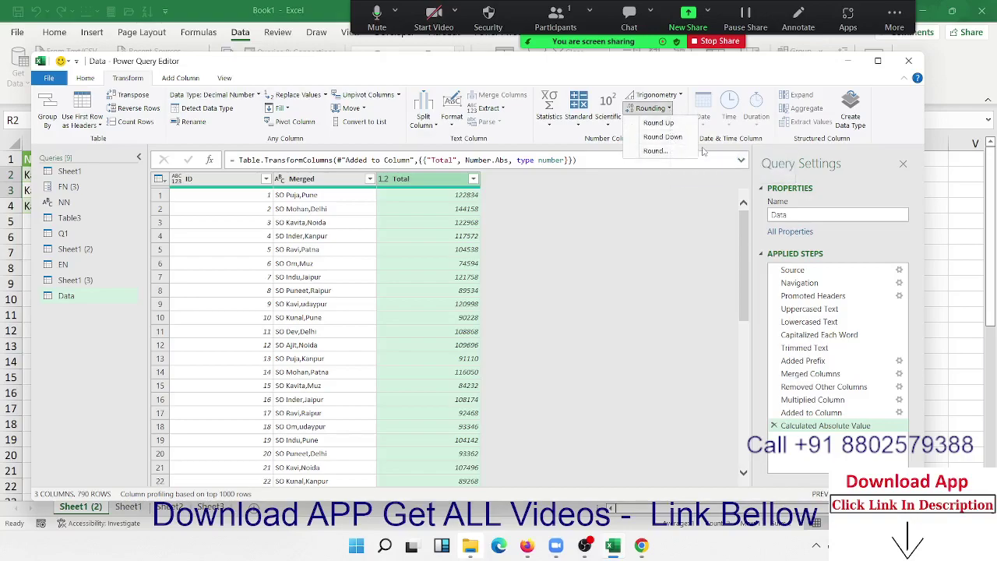
pyautogui.click(683, 82)
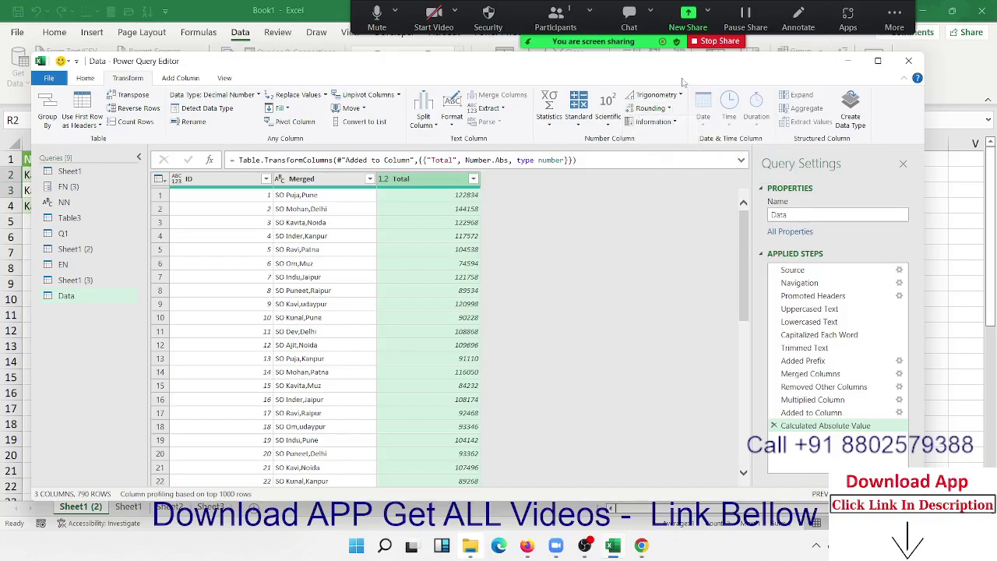
pyautogui.click(673, 125)
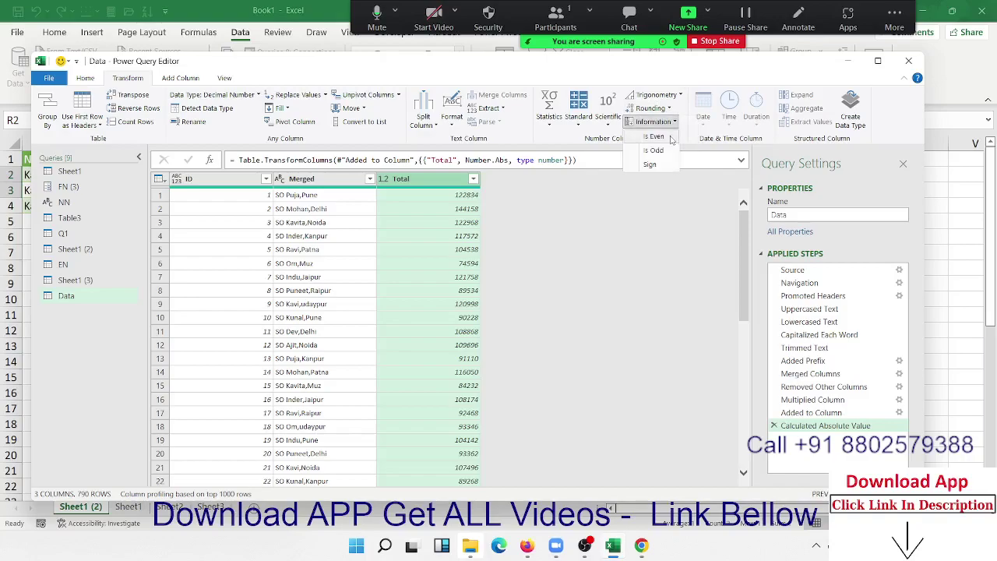
pyautogui.click(670, 138)
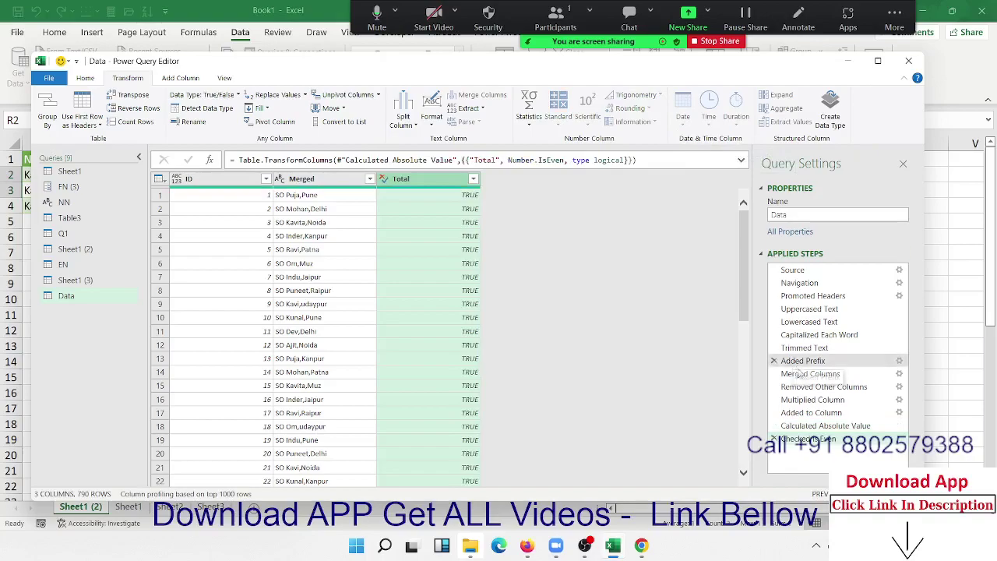
pyautogui.click(774, 439)
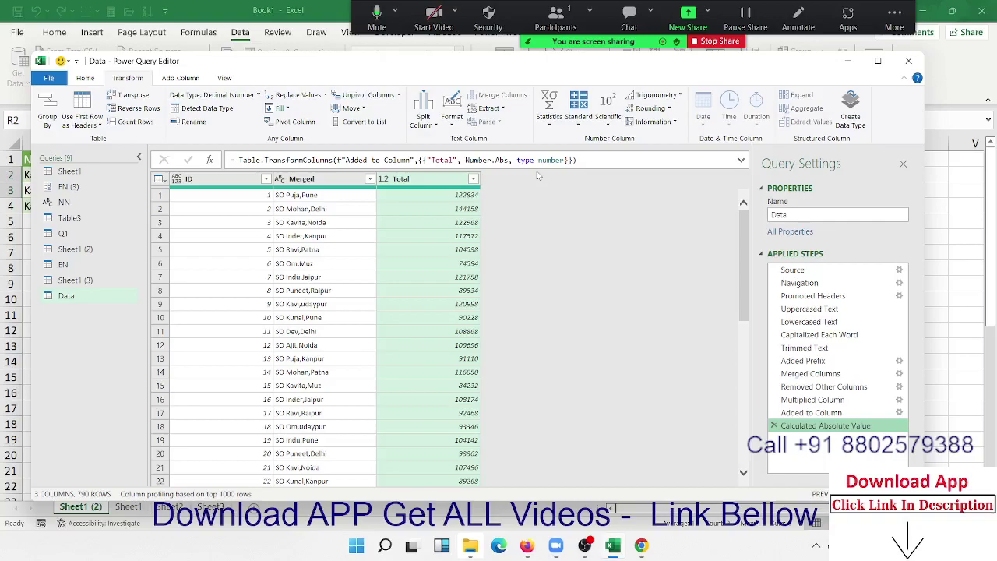
# Glance at the Information and Date menus, then close the editor, discarding the changes.
pyautogui.click(675, 124)
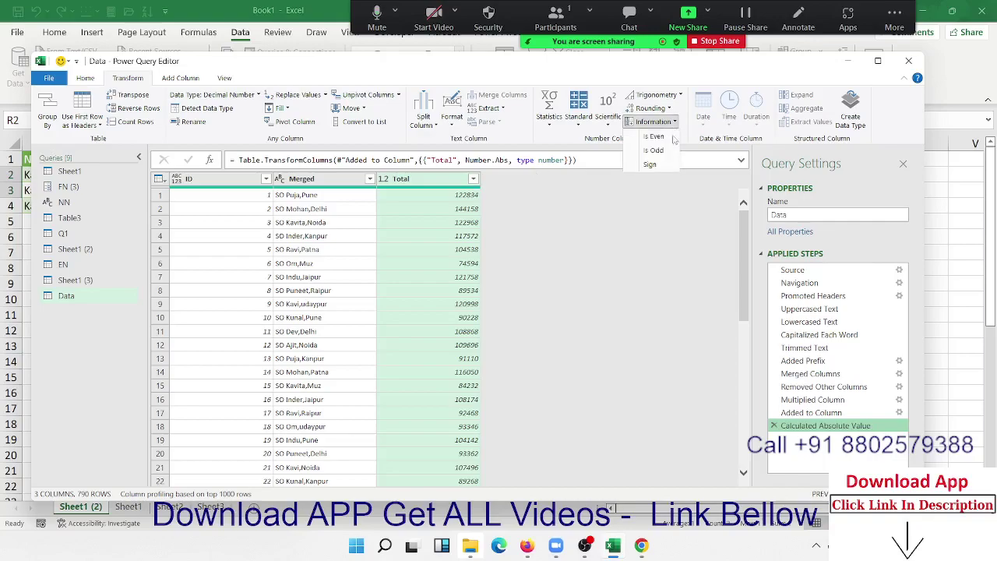
pyautogui.click(337, 271)
pyautogui.click(294, 247)
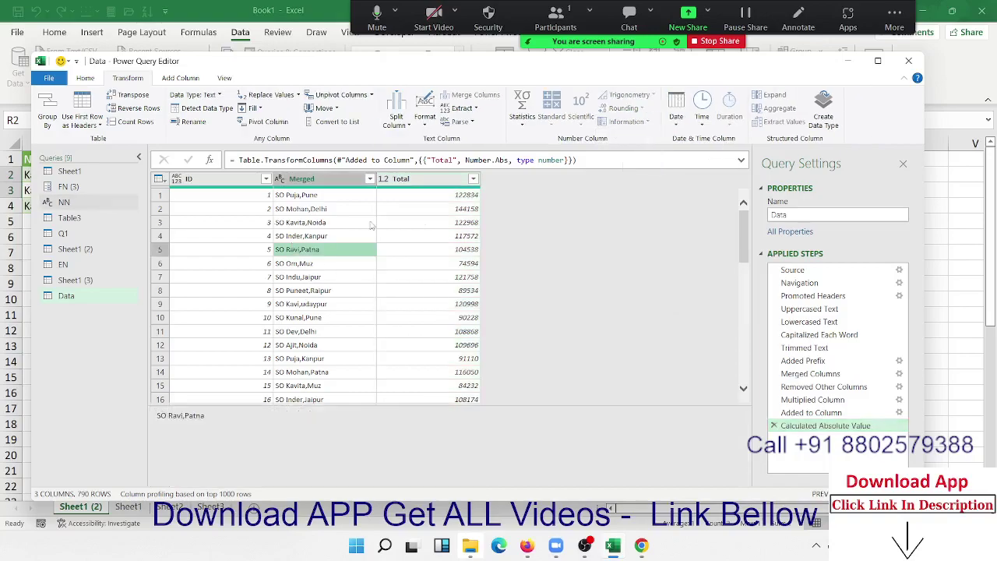
pyautogui.click(671, 130)
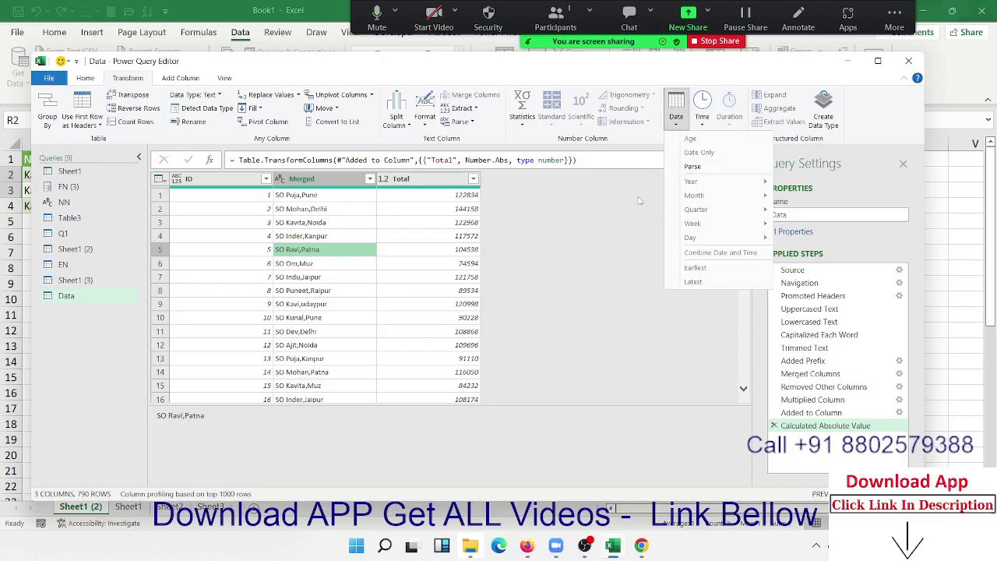
pyautogui.click(341, 233)
pyautogui.click(423, 235)
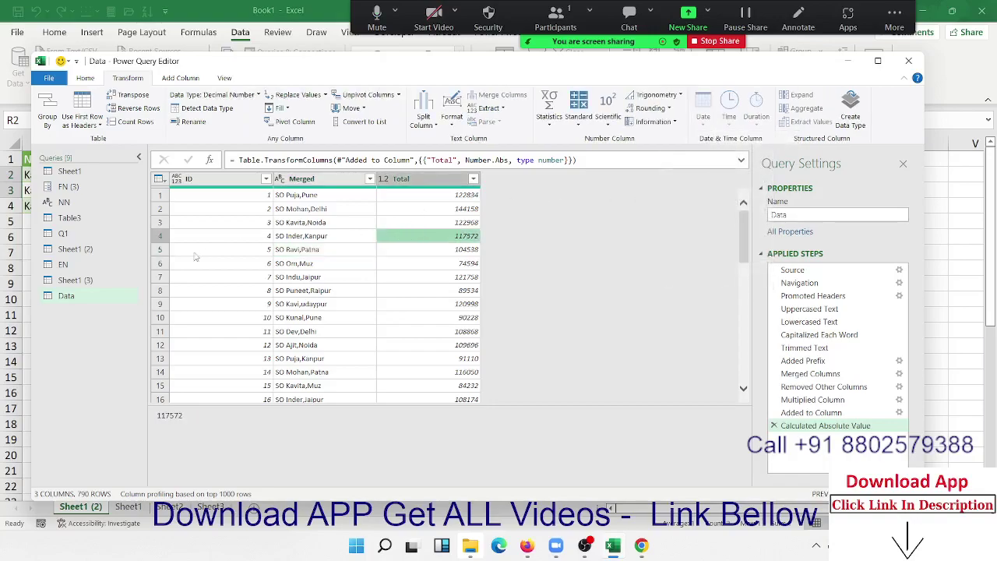
pyautogui.click(908, 61)
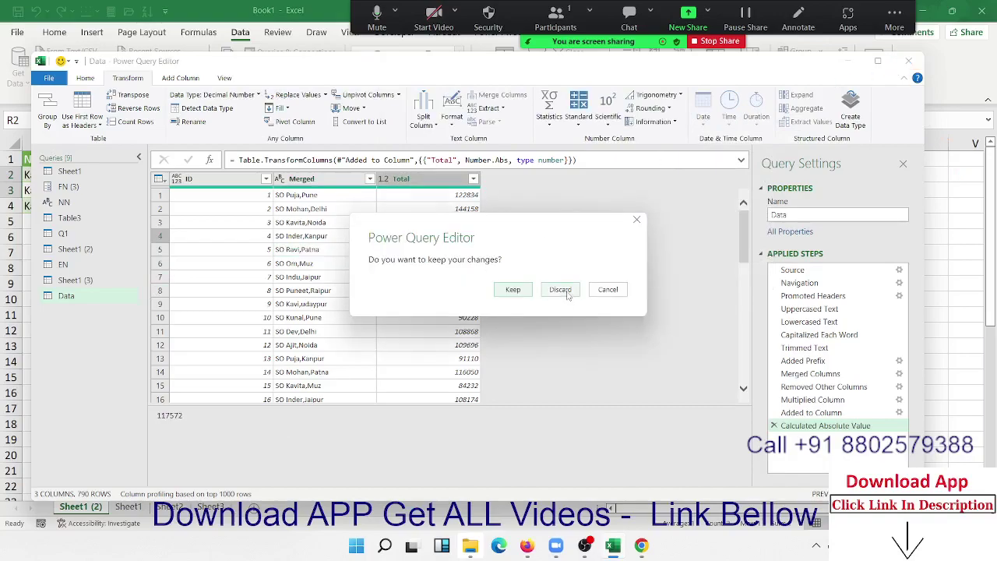
pyautogui.click(561, 290)
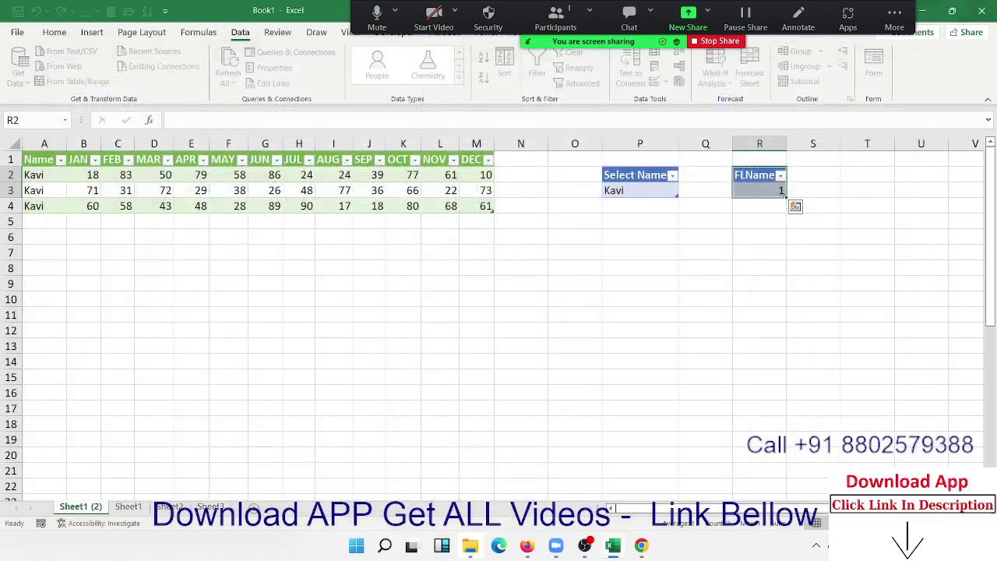
# On Sheet1 enter the headers Date, Name and Qty in A1:C1.
pyautogui.click(134, 512)
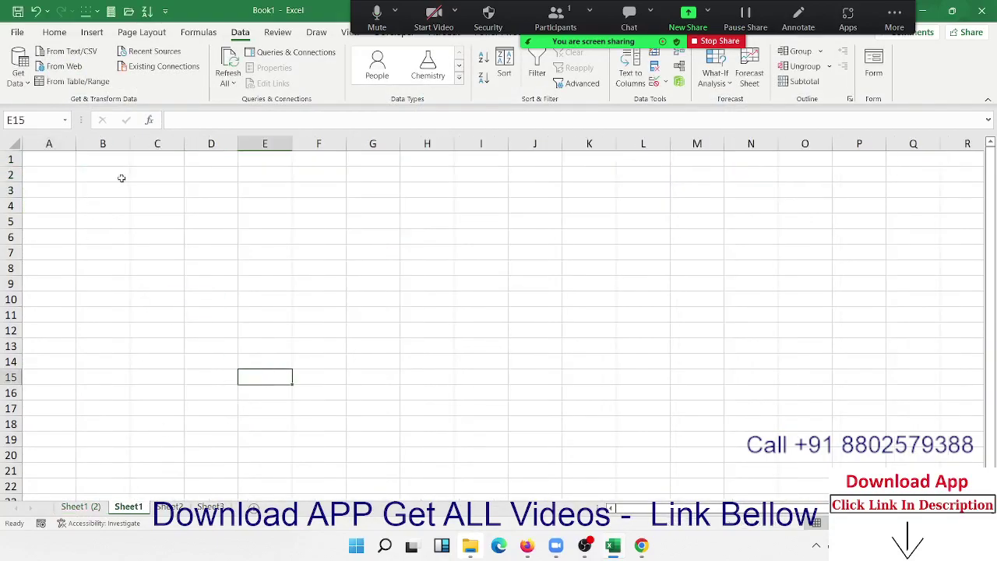
pyautogui.click(47, 158)
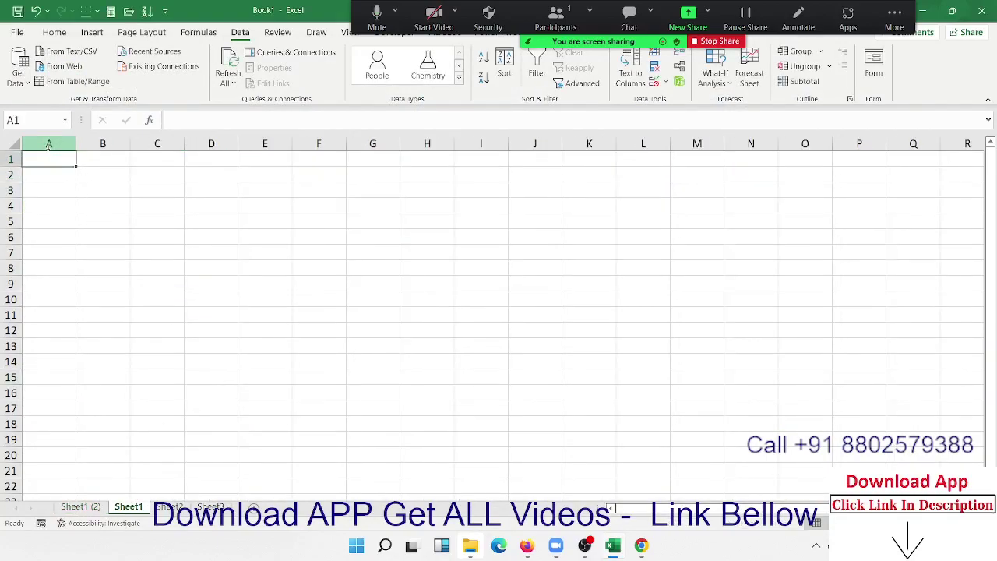
pyautogui.write('Date')
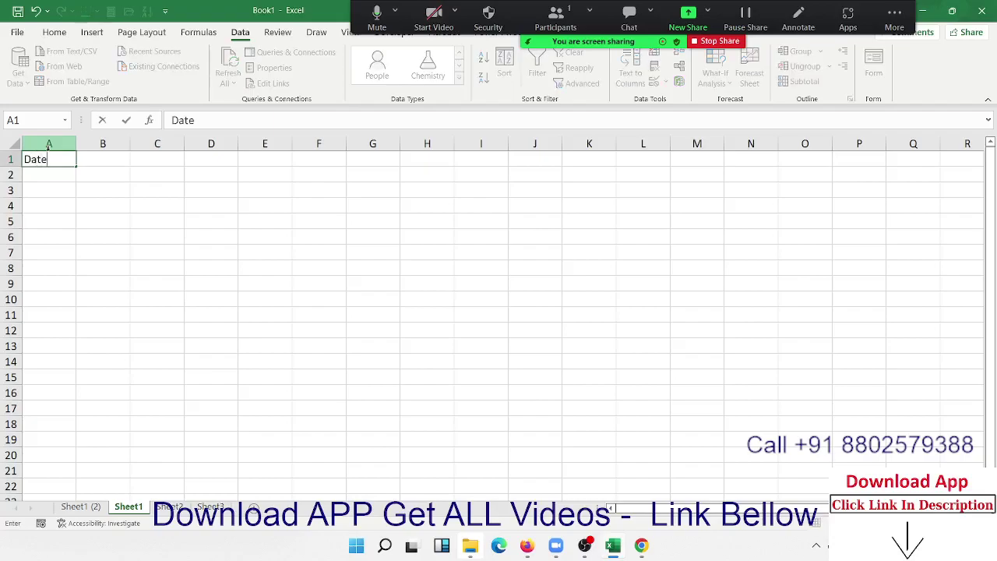
pyautogui.press('Tab')
pyautogui.write('Name')
pyautogui.press('Tab')
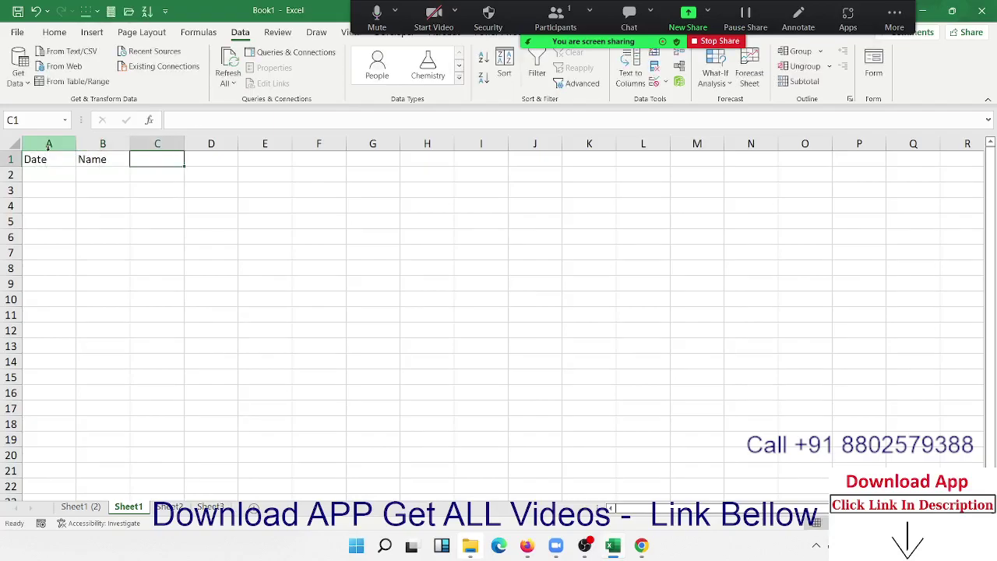
pyautogui.write('Qty')
pyautogui.press('Return')
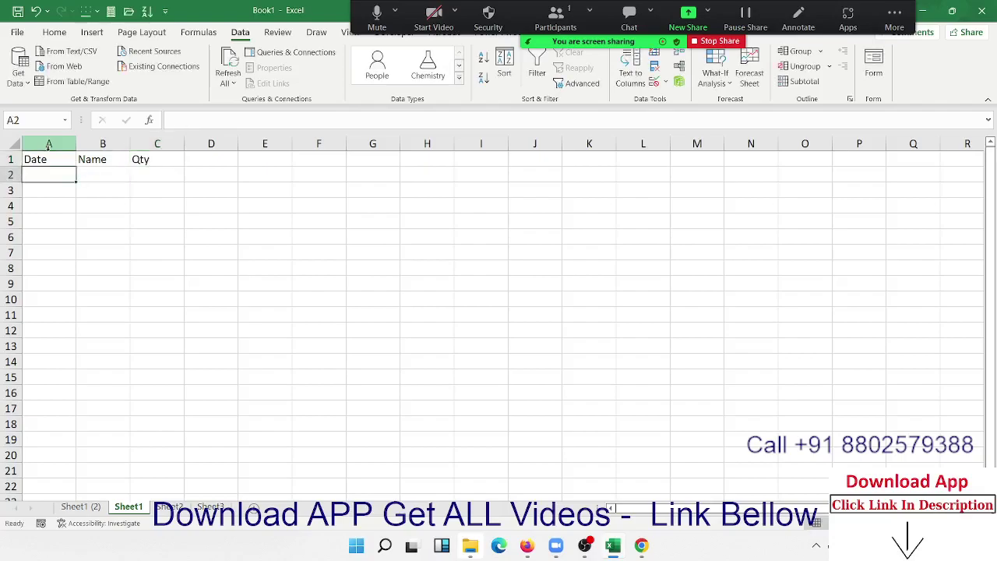
# Enter 01-Jan in A2 and fill consecutive dates down to row 142.
pyautogui.write('1/1')
pyautogui.press('Return')
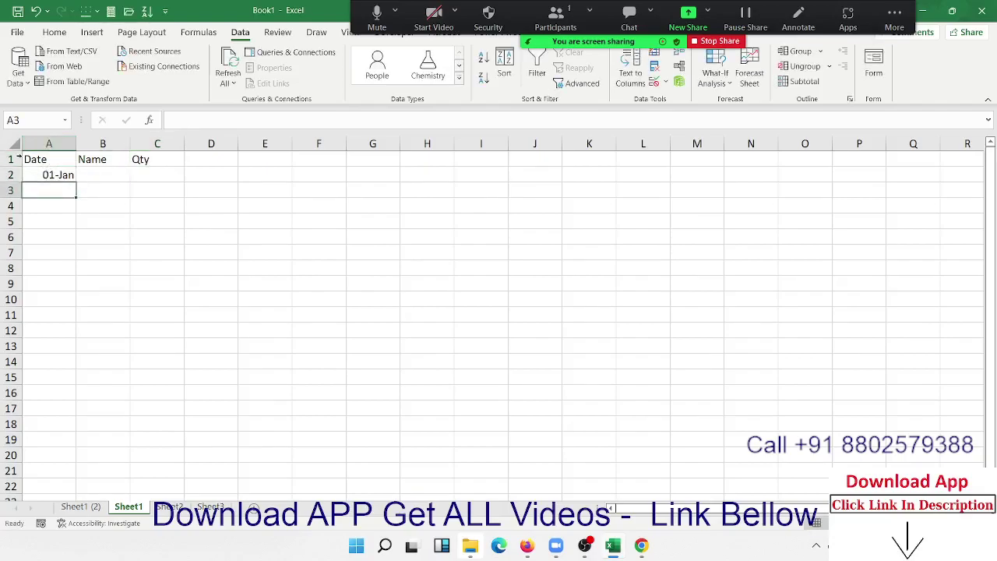
pyautogui.click(58, 171)
pyautogui.moveTo(75, 181); pyautogui.dragTo(76, 477)
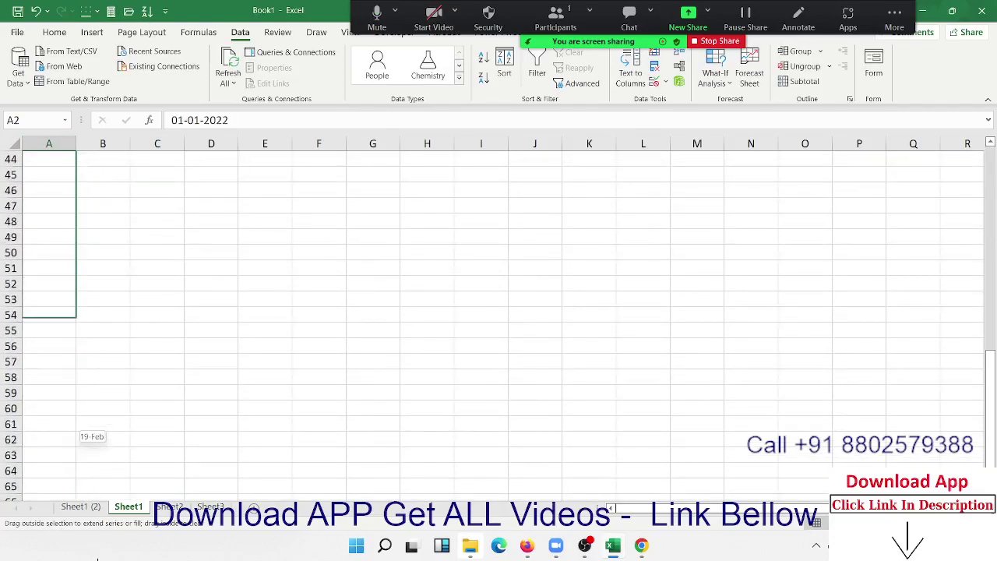
# Enter a sample name in B2 and fill it down beside the dates.
pyautogui.hotkey('ctrl', 'Home')
pyautogui.press('Right')
pyautogui.press('Down')
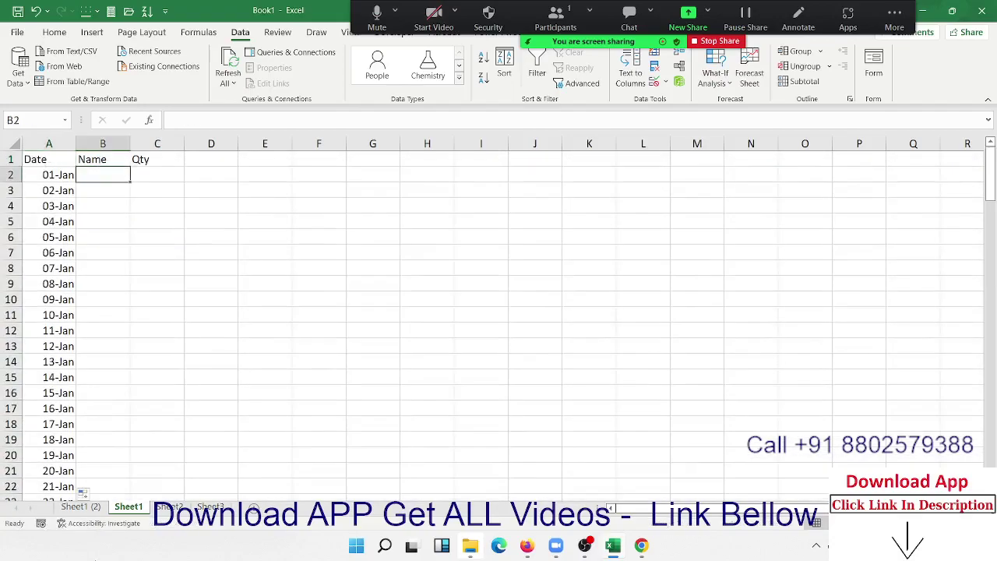
pyautogui.write('Puja')
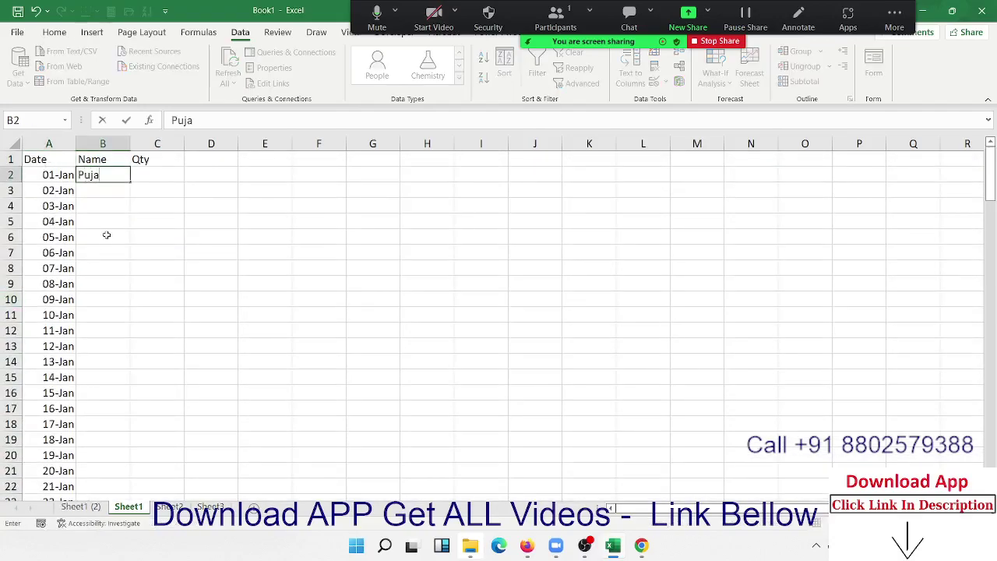
pyautogui.click(144, 231)
pyautogui.click(124, 178)
pyautogui.doubleClick(129, 180)
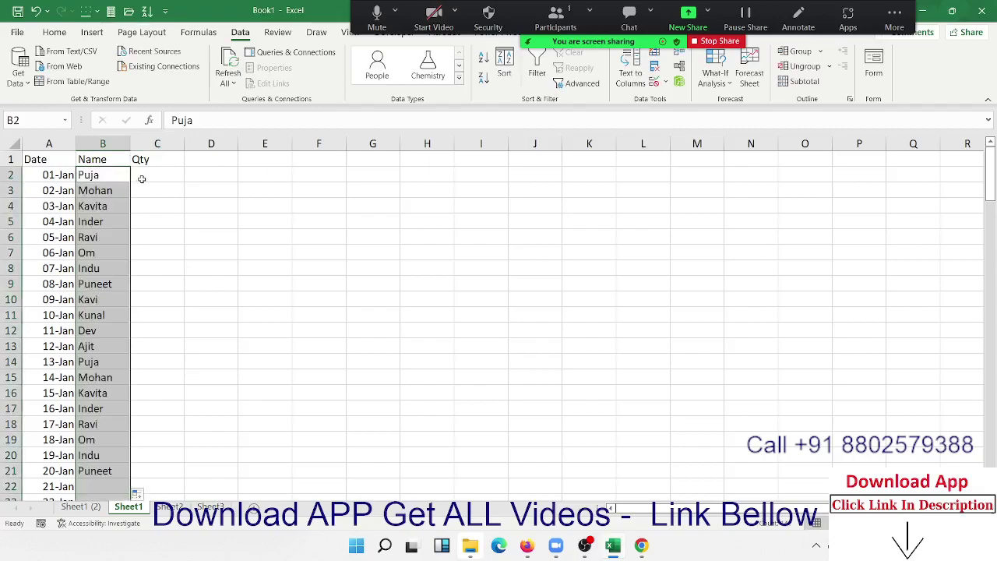
# Fill C2:C142 with the formula =RANDBETWEEN(10,90) for random quantities.
pyautogui.click(142, 181)
pyautogui.write('=ra')
pyautogui.press('Down')
pyautogui.press('Down')
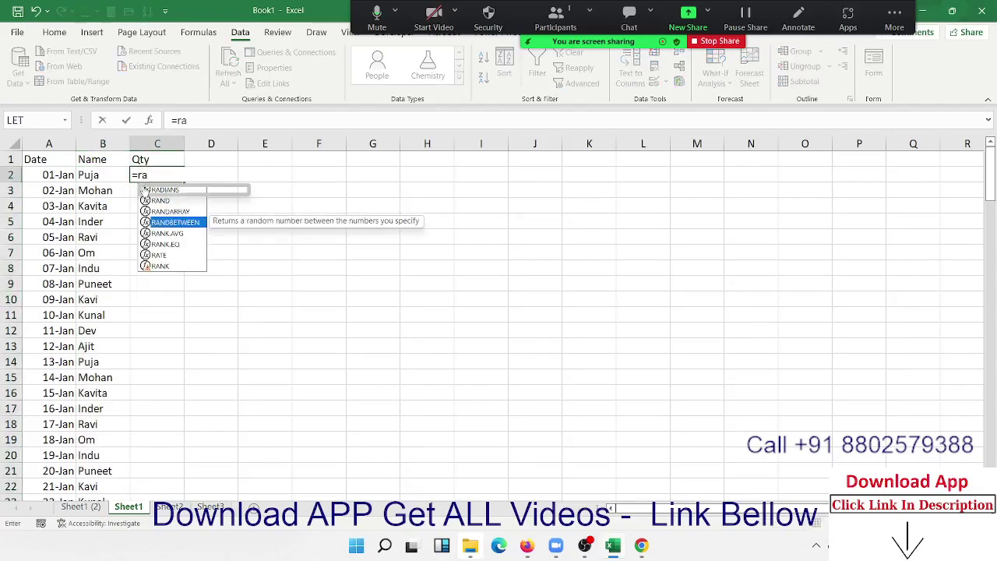
pyautogui.press('Tab')
pyautogui.write('10,90')
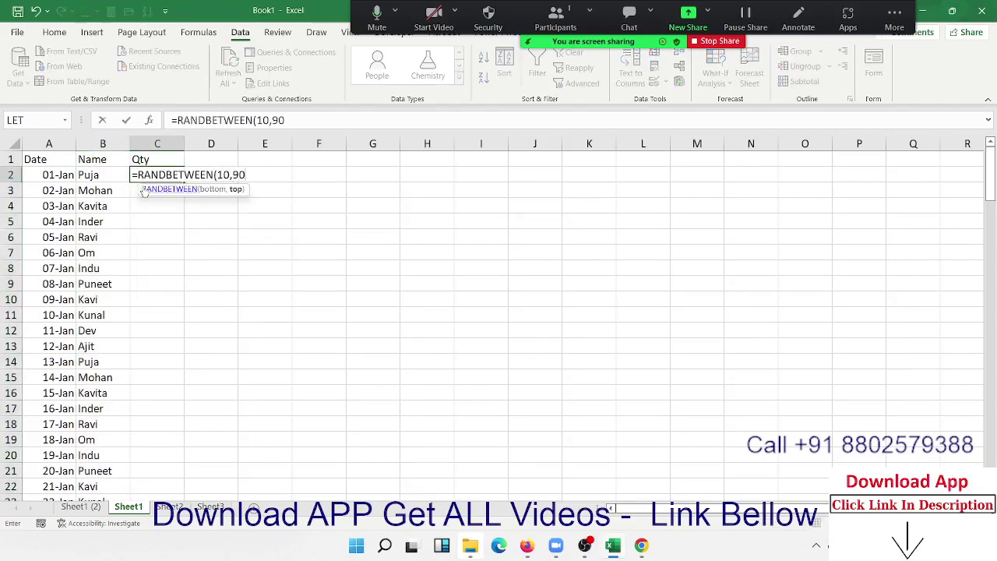
pyautogui.press('Return')
pyautogui.press('Left')
pyautogui.hotkey('ctrl', 'Down')
pyautogui.press('Right')
pyautogui.hotkey('ctrl', 'shift', 'Up')
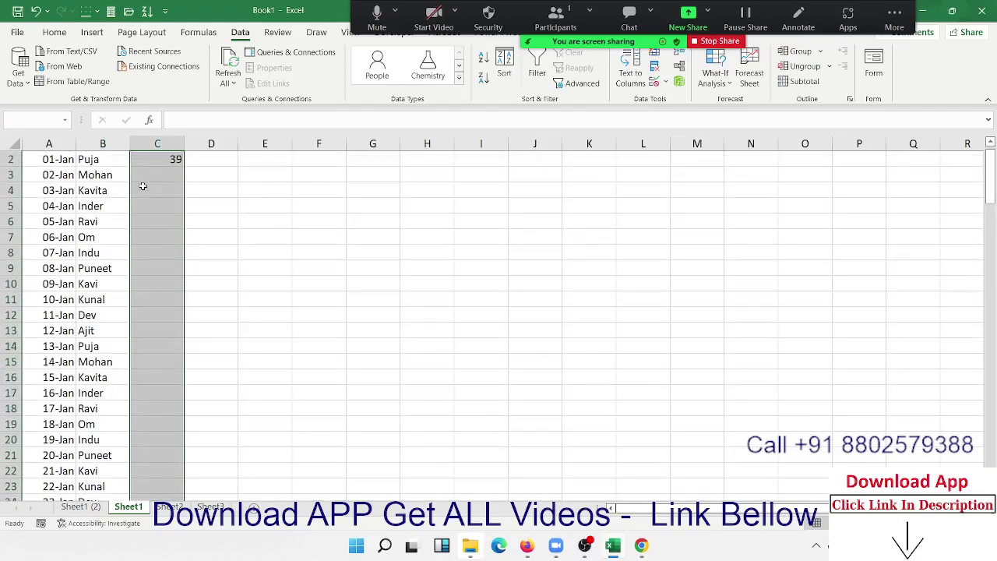
pyautogui.hotkey('ctrl', 'd')
# Select the whole table range A1:C142.
pyautogui.press('Up')
pyautogui.hotkey('ctrl', 'Left')
pyautogui.hotkey('ctrl', 'shift', 'Right')
pyautogui.hotkey('ctrl', 'shift', 'Down')
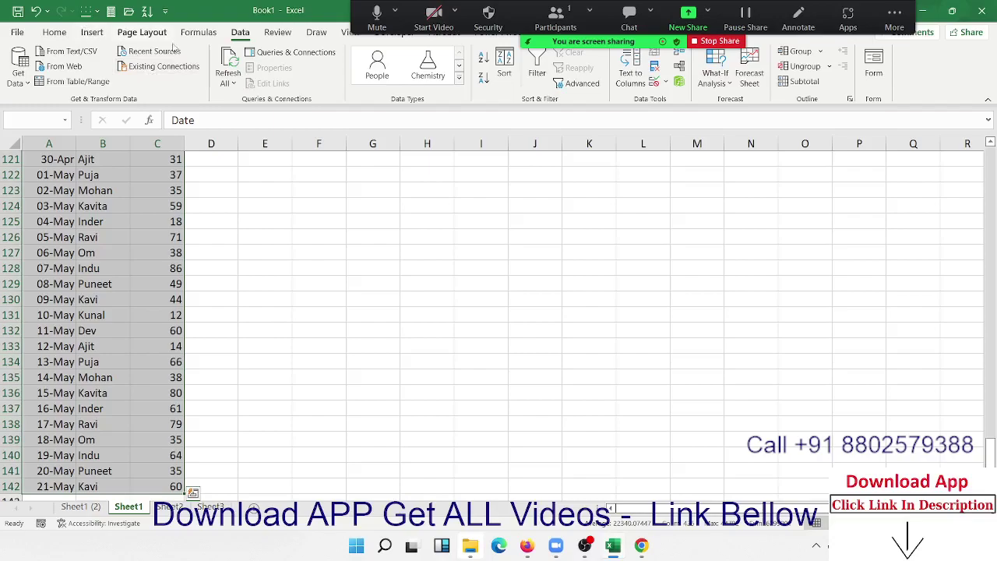
# Load the A1:C142 range, with headers, into Power Query as Table4.
pyautogui.click(18, 68)
pyautogui.moveTo(81, 269)
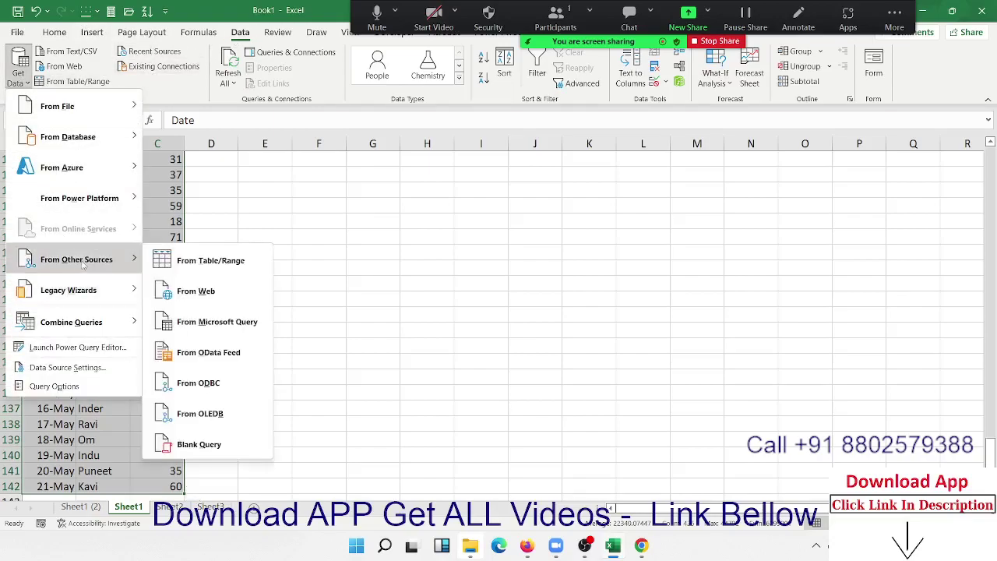
pyautogui.click(224, 259)
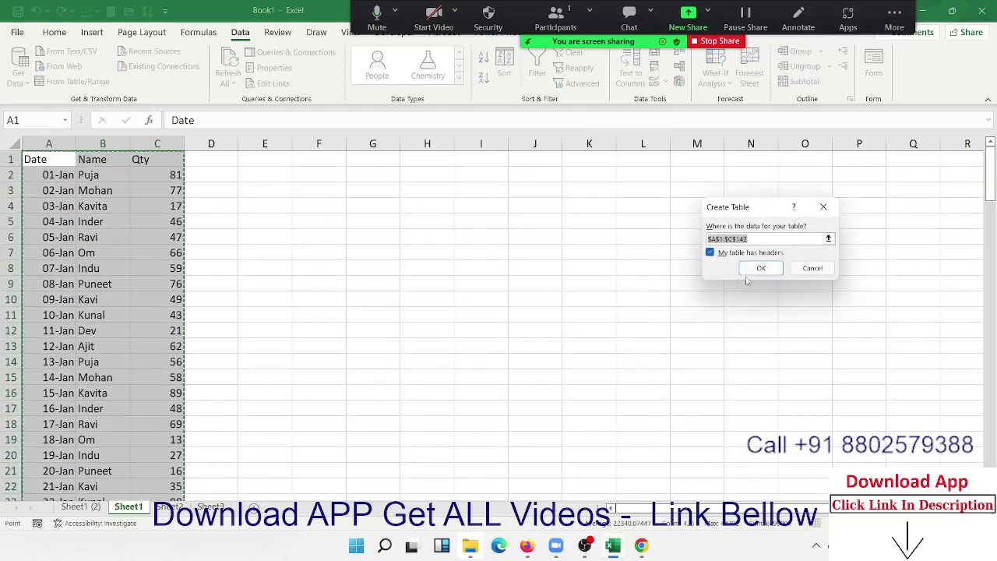
pyautogui.click(761, 268)
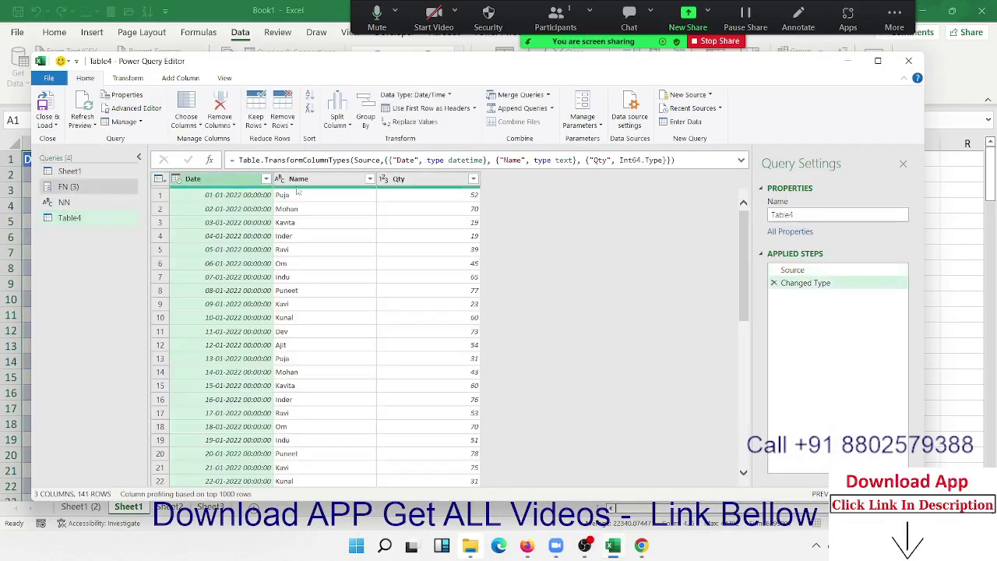
# Replace Date with its Age and convert it to Whole Number.
pyautogui.click(135, 81)
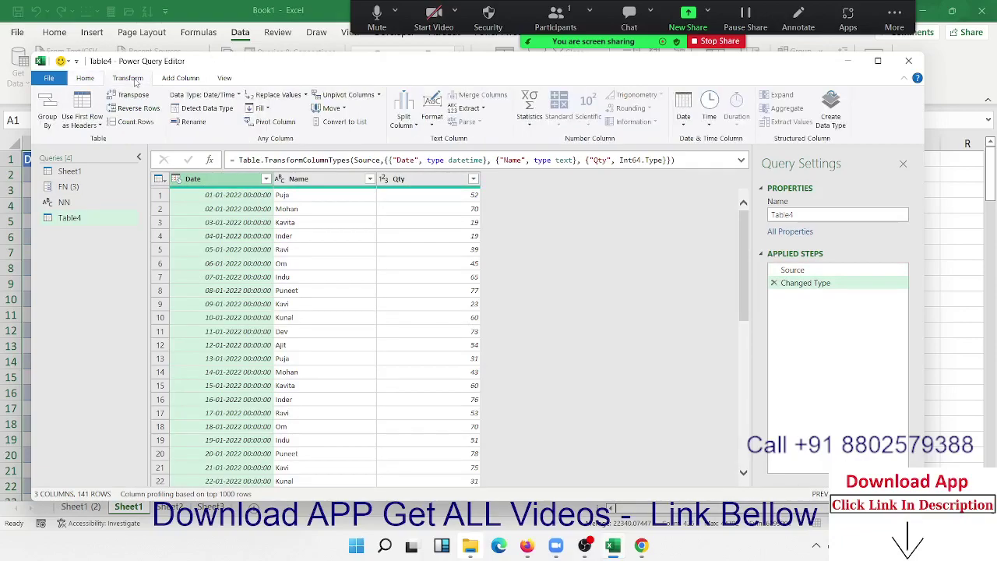
pyautogui.click(690, 125)
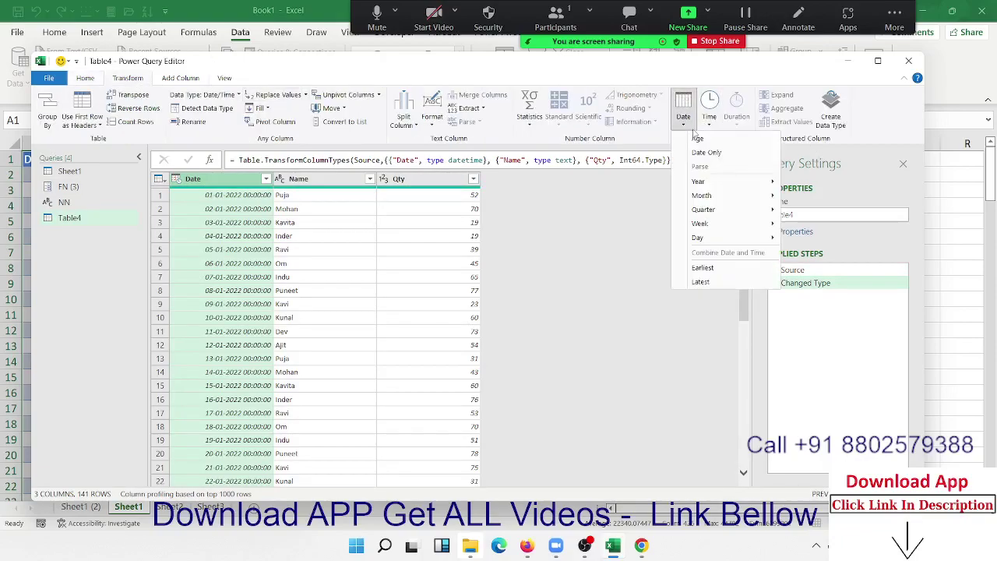
pyautogui.click(698, 141)
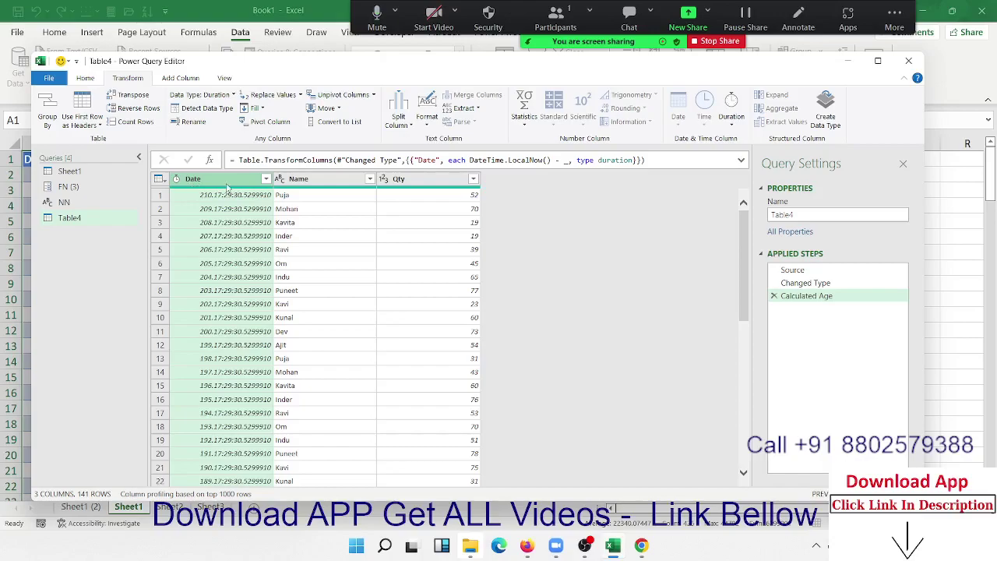
pyautogui.click(176, 179)
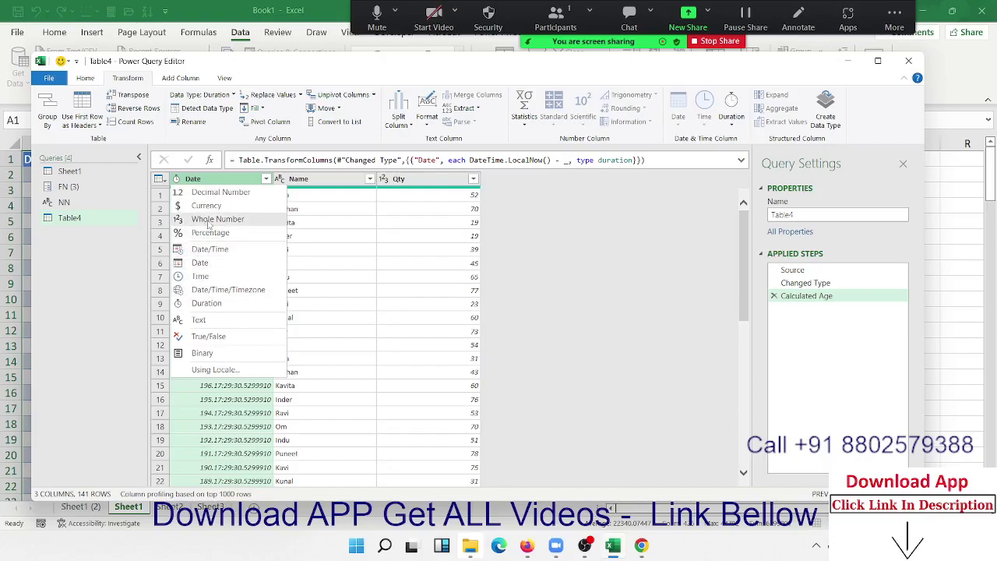
pyautogui.click(209, 221)
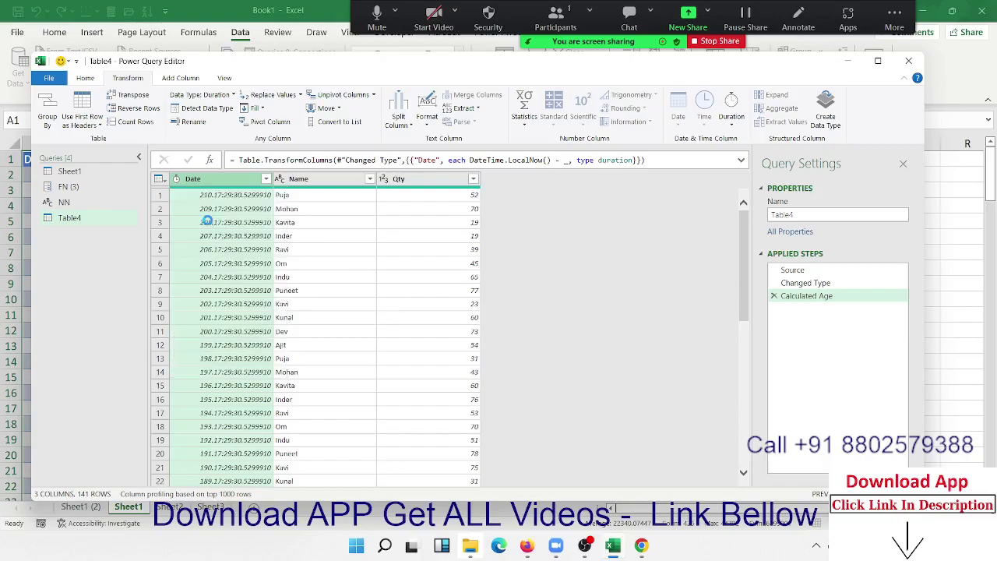
# Delete the Changed Type1 and Calculated Age steps, restoring the original date-times.
pyautogui.click(267, 195)
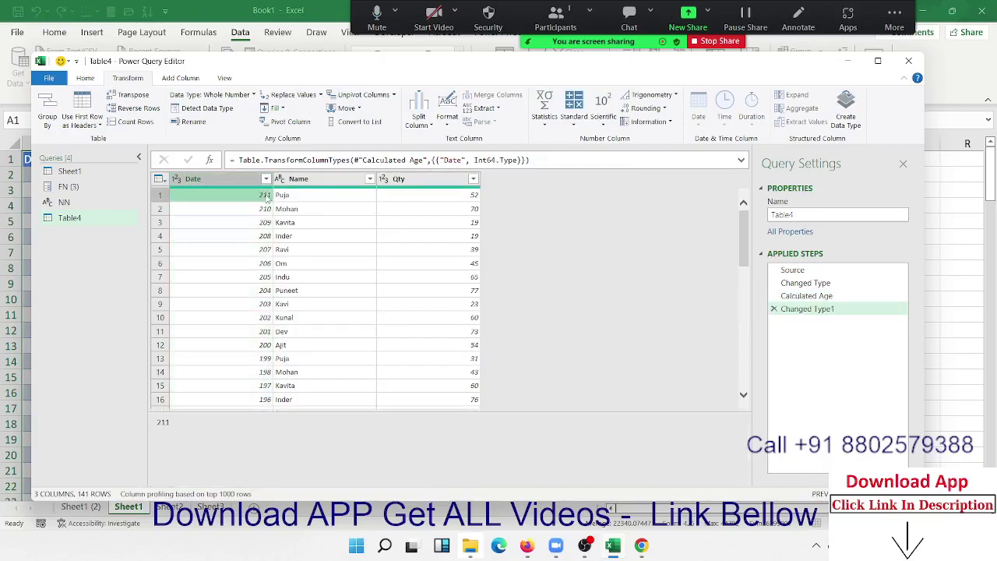
pyautogui.click(224, 181)
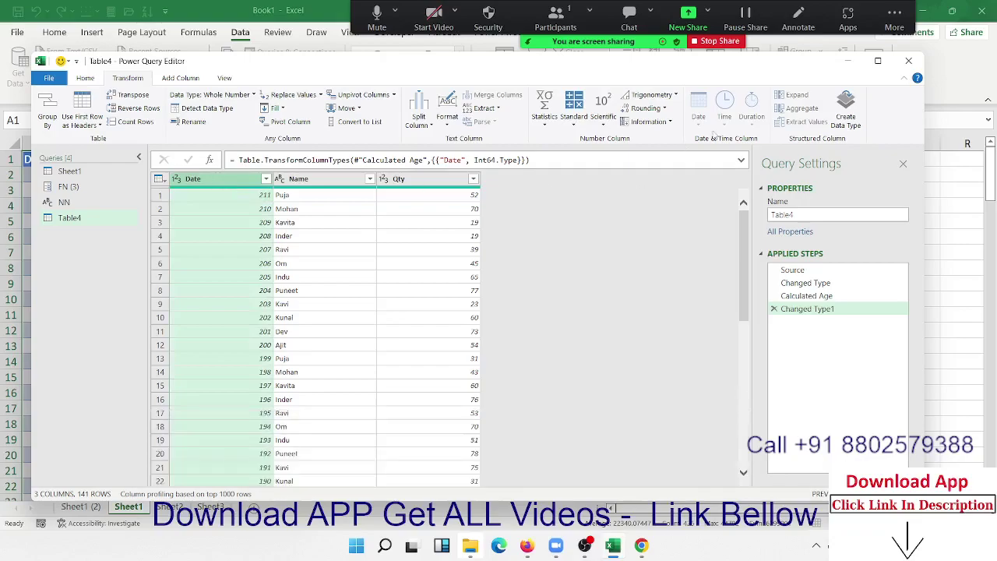
pyautogui.click(176, 178)
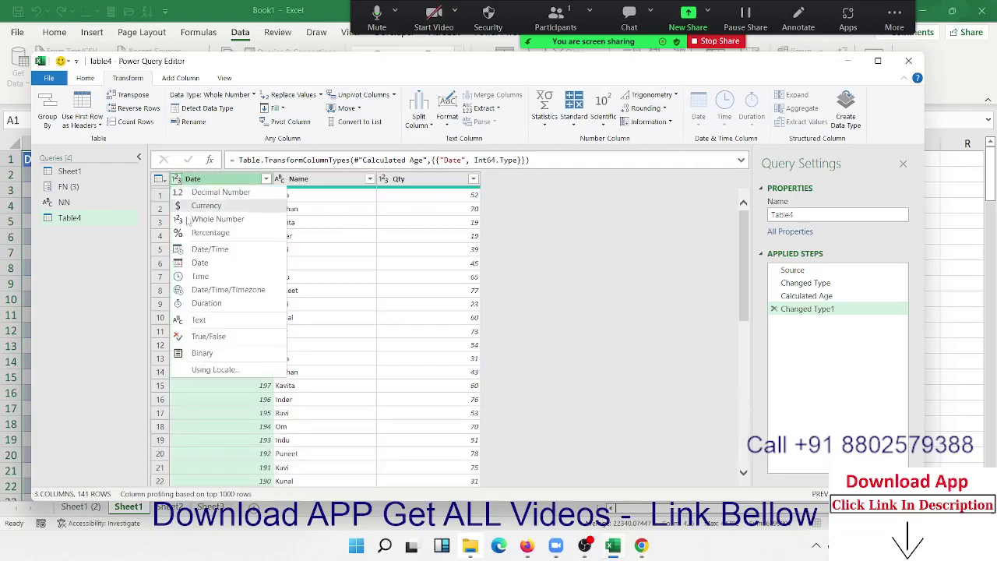
pyautogui.click(774, 308)
pyautogui.click(774, 296)
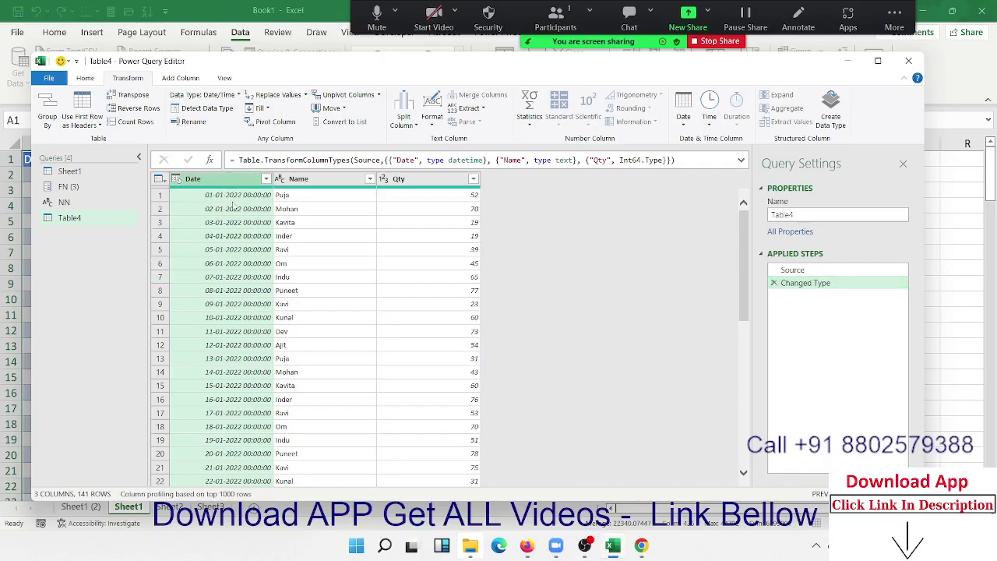
# Convert Date to Date Only values, then try the Year extraction.
pyautogui.click(683, 109)
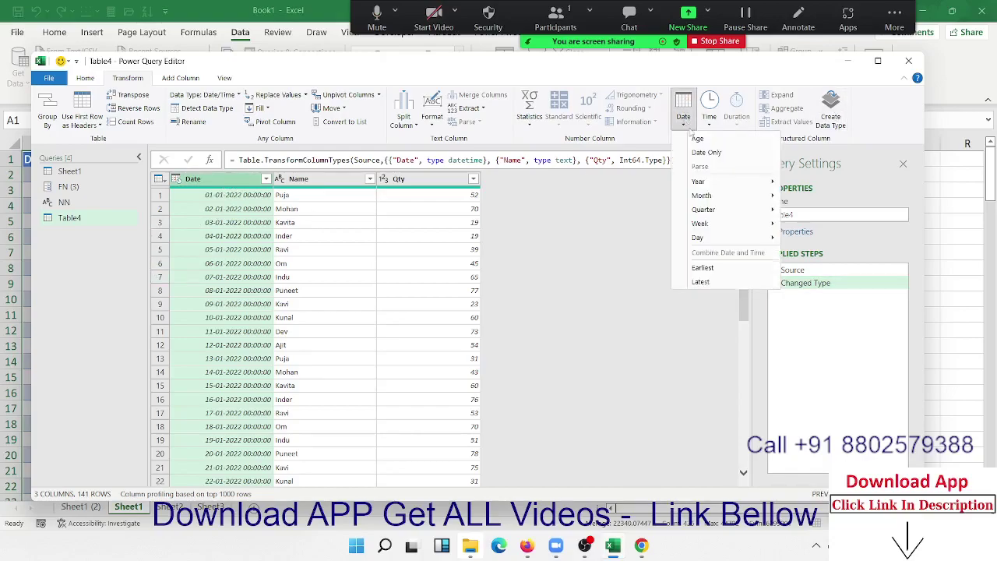
pyautogui.click(727, 154)
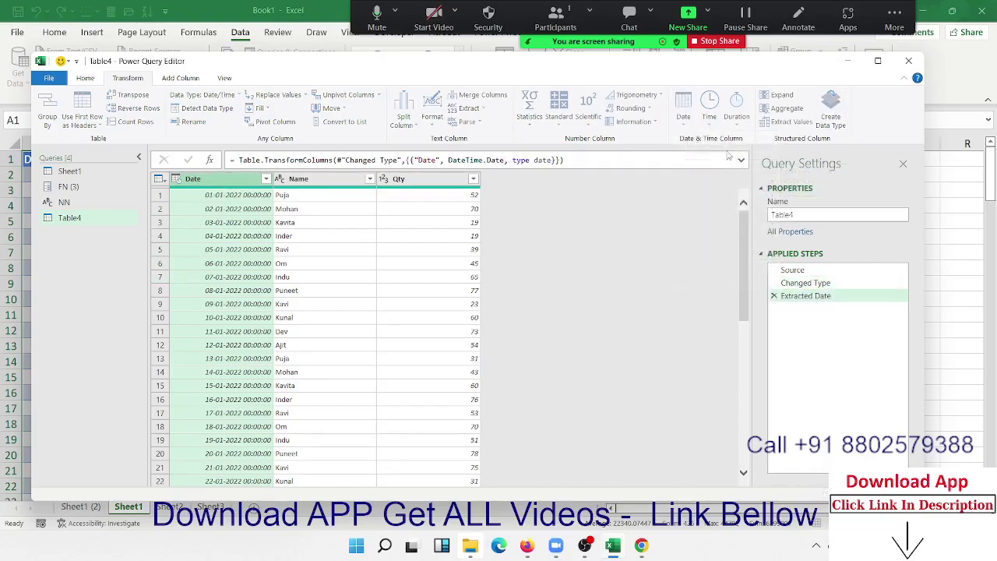
pyautogui.click(676, 109)
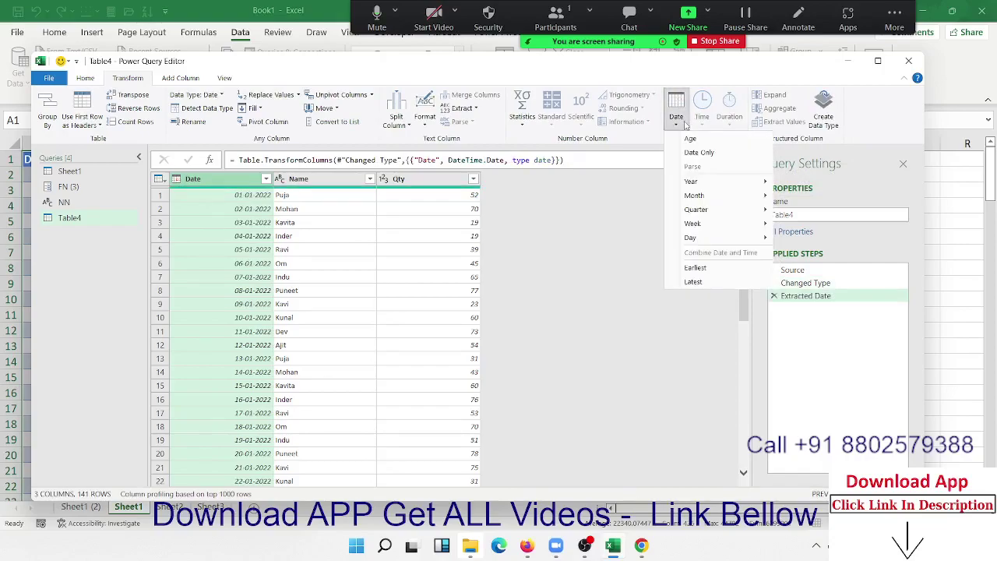
pyautogui.moveTo(706, 185)
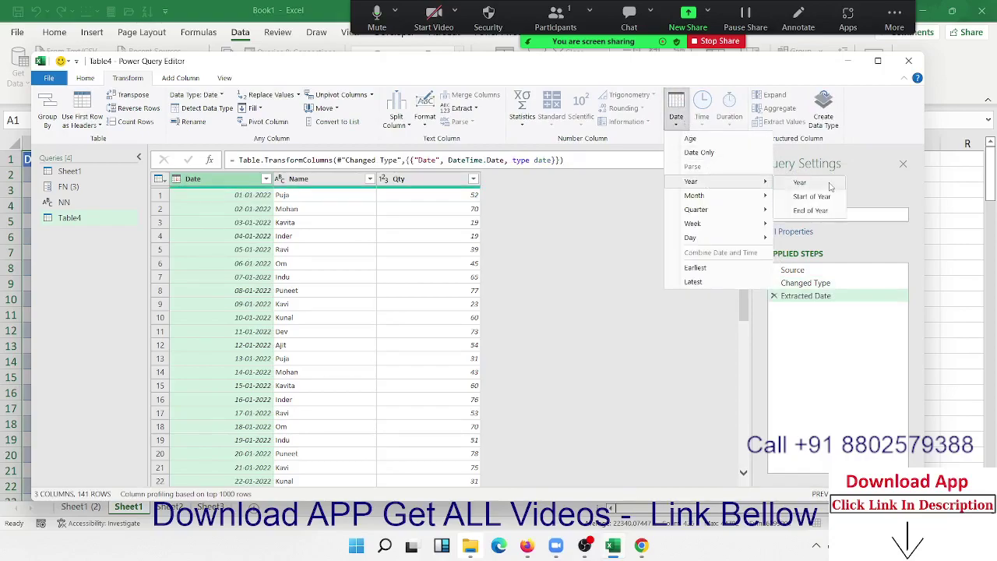
pyautogui.click(803, 182)
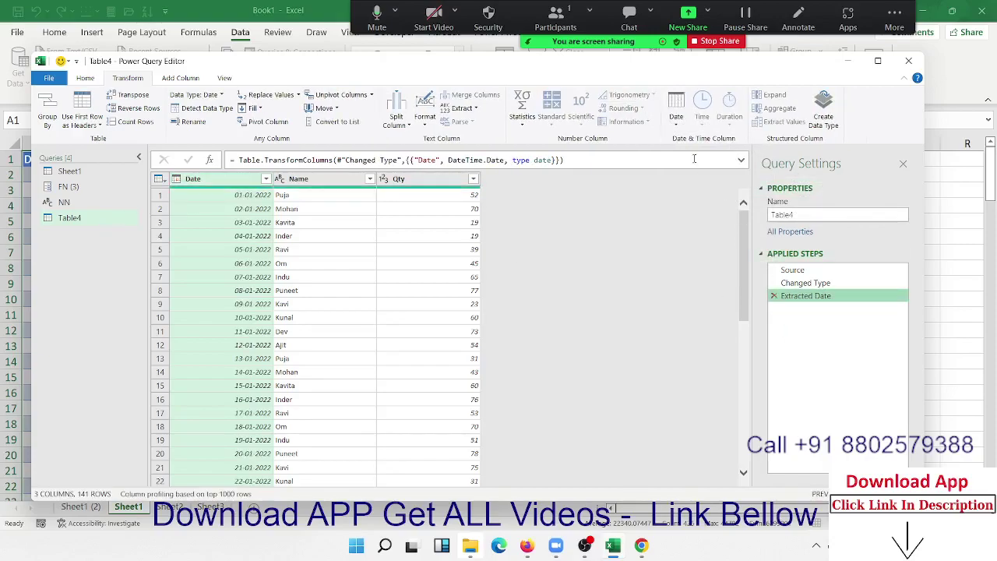
# Try Date > Quarter > Quarter of Year, then delete the Calculated Quarter step.
pyautogui.click(676, 115)
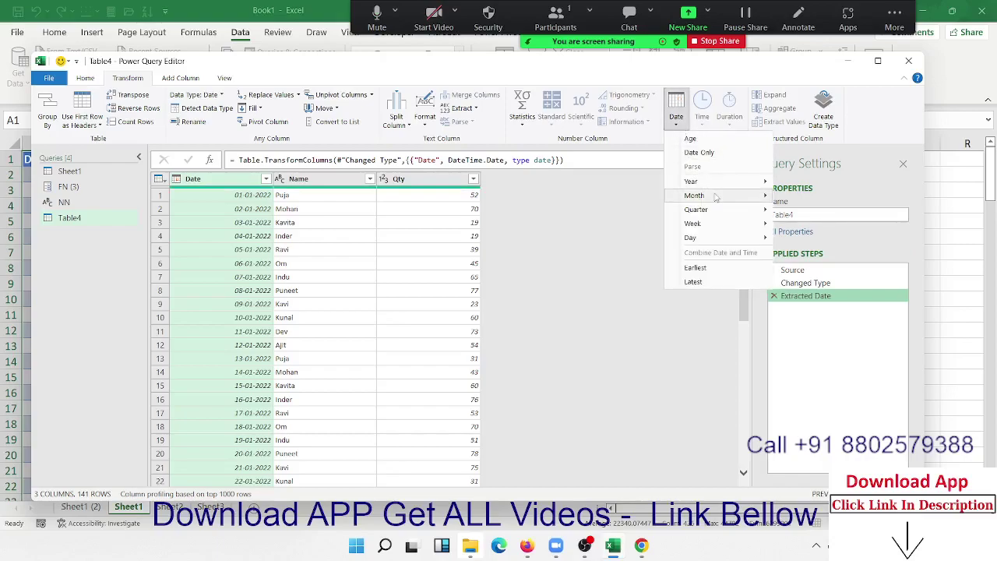
pyautogui.moveTo(768, 209)
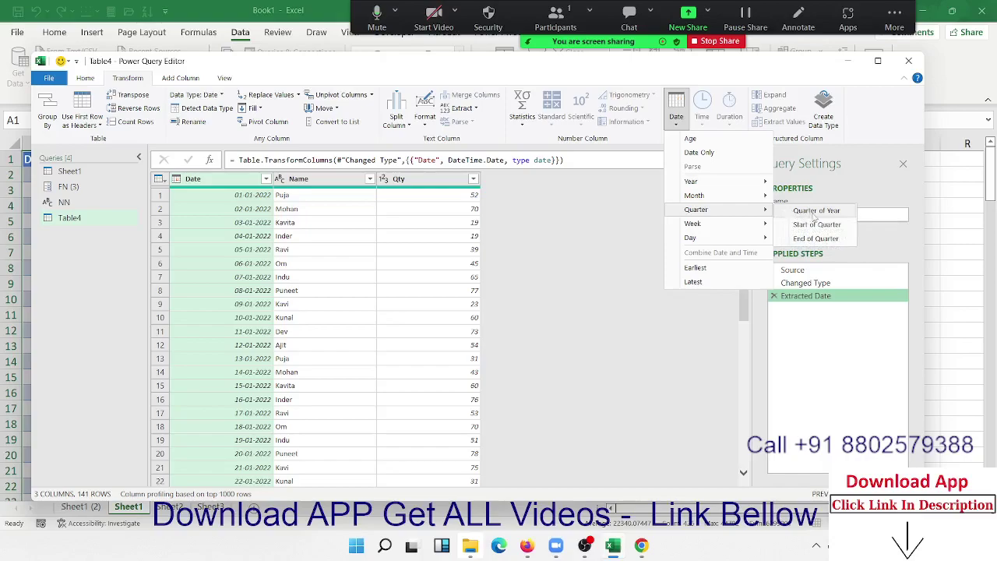
pyautogui.click(815, 218)
pyautogui.scroll(-10, 428, 319)
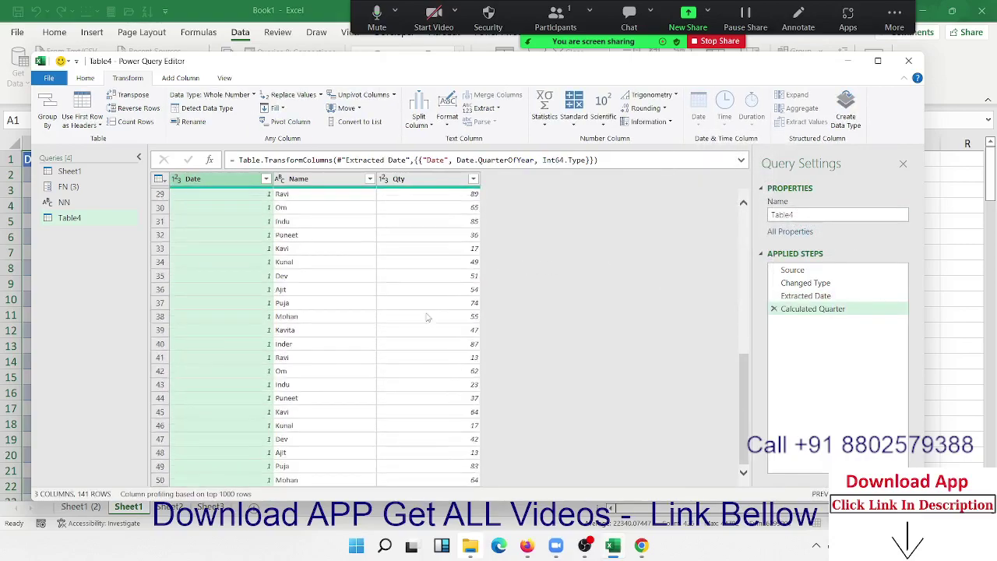
pyautogui.scroll(-15, 414, 340)
pyautogui.scroll(-14, 413, 341)
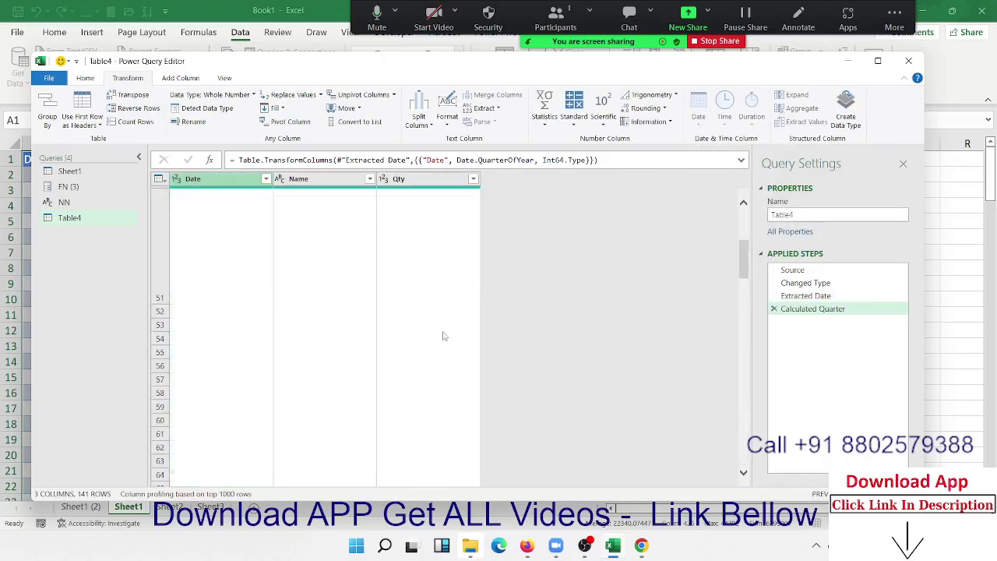
pyautogui.click(774, 309)
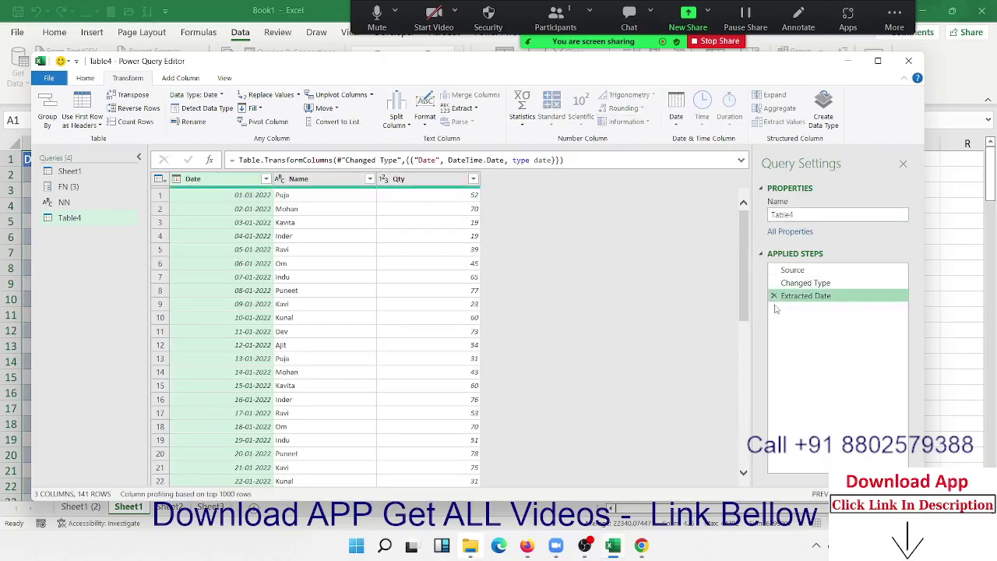
pyautogui.click(676, 117)
pyautogui.moveTo(707, 225)
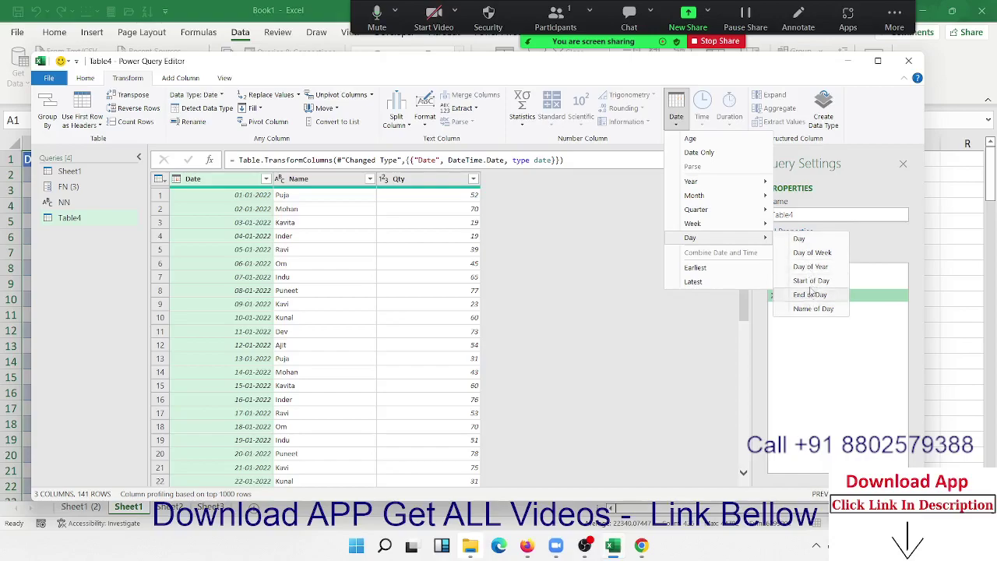
pyautogui.click(813, 252)
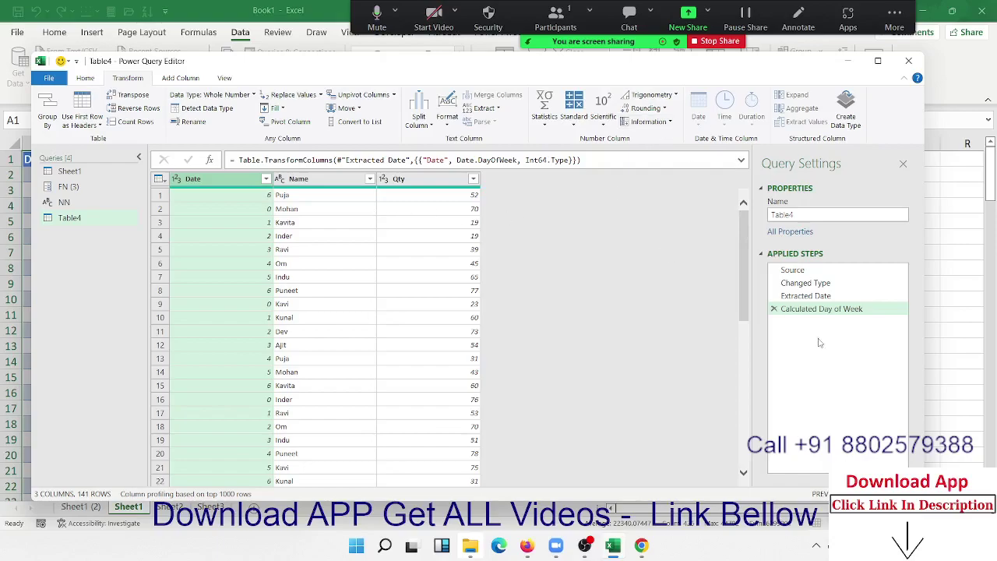
pyautogui.click(773, 310)
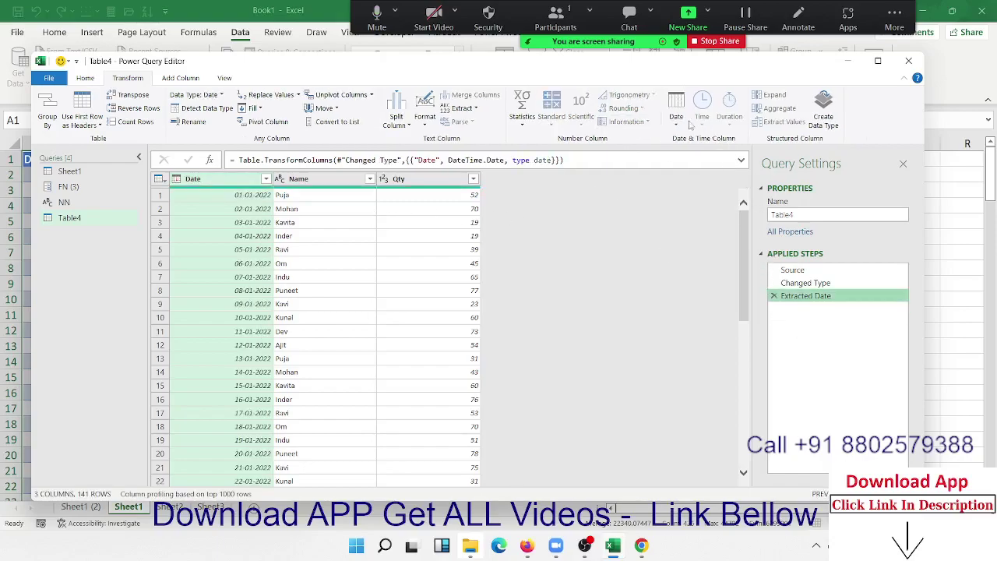
pyautogui.click(680, 126)
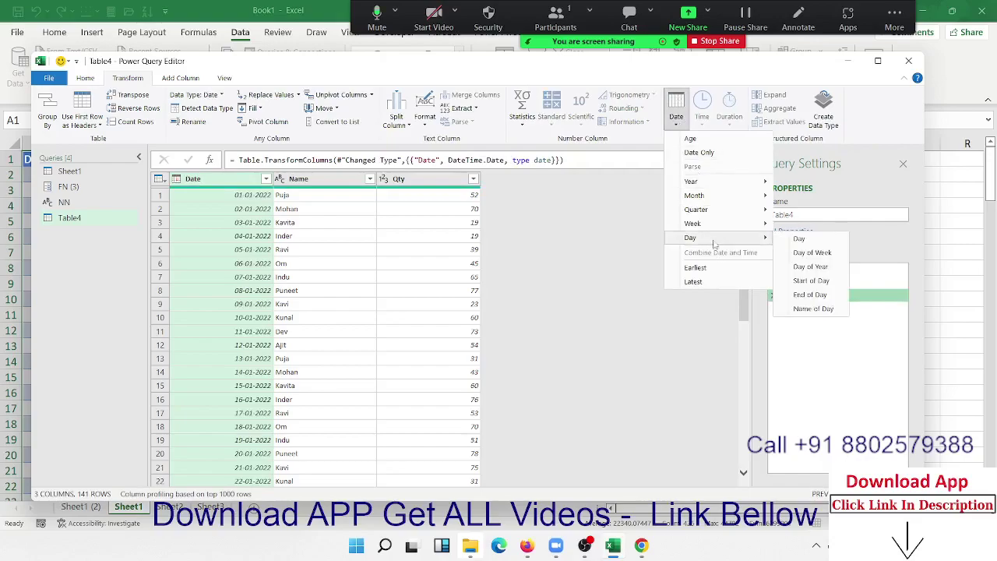
pyautogui.click(710, 288)
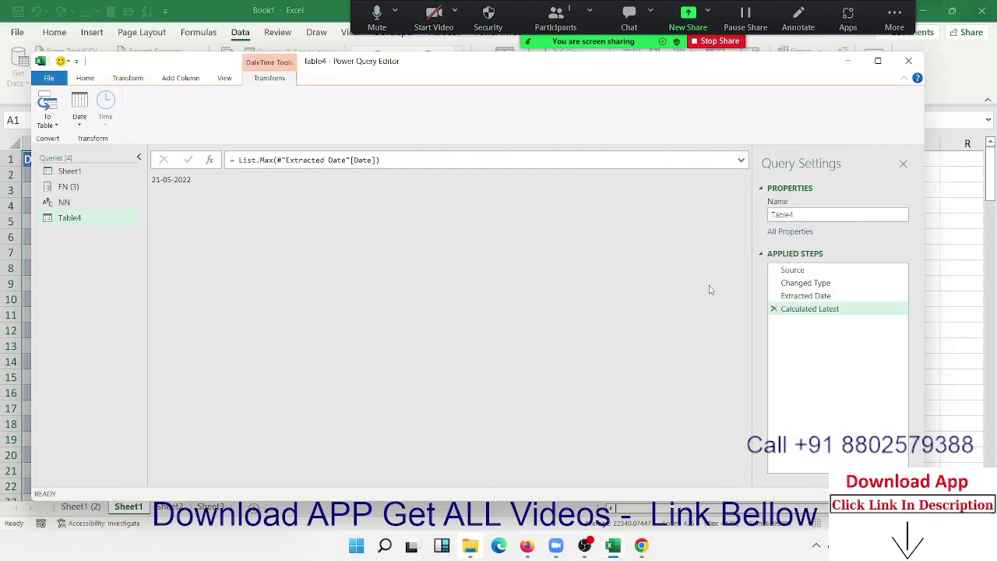
pyautogui.click(773, 309)
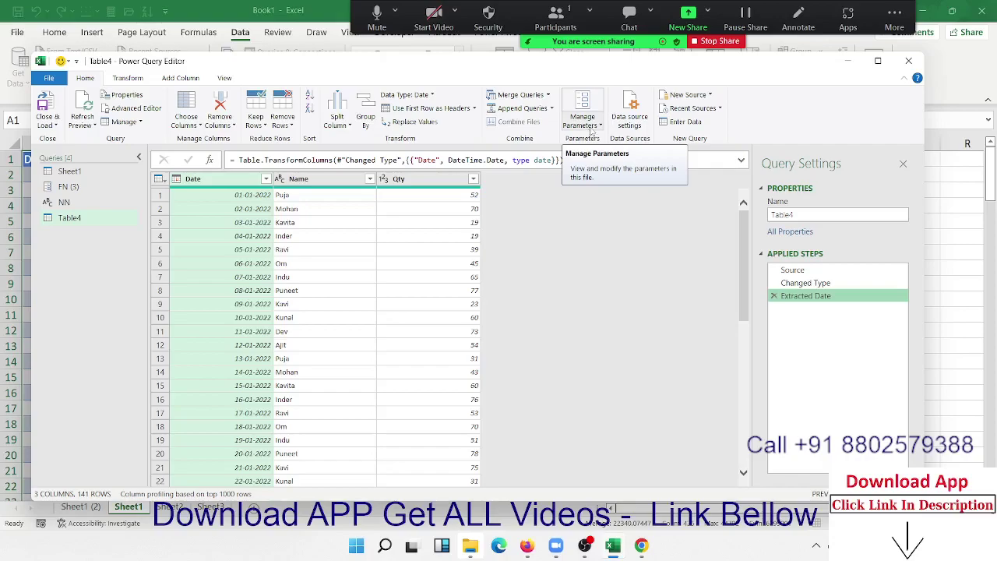
pyautogui.click(129, 78)
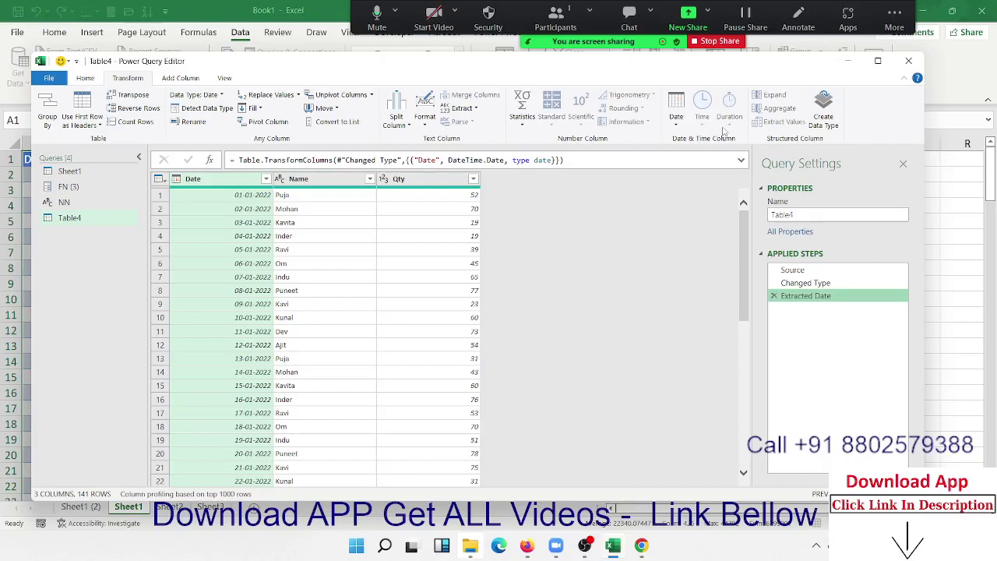
pyautogui.click(676, 117)
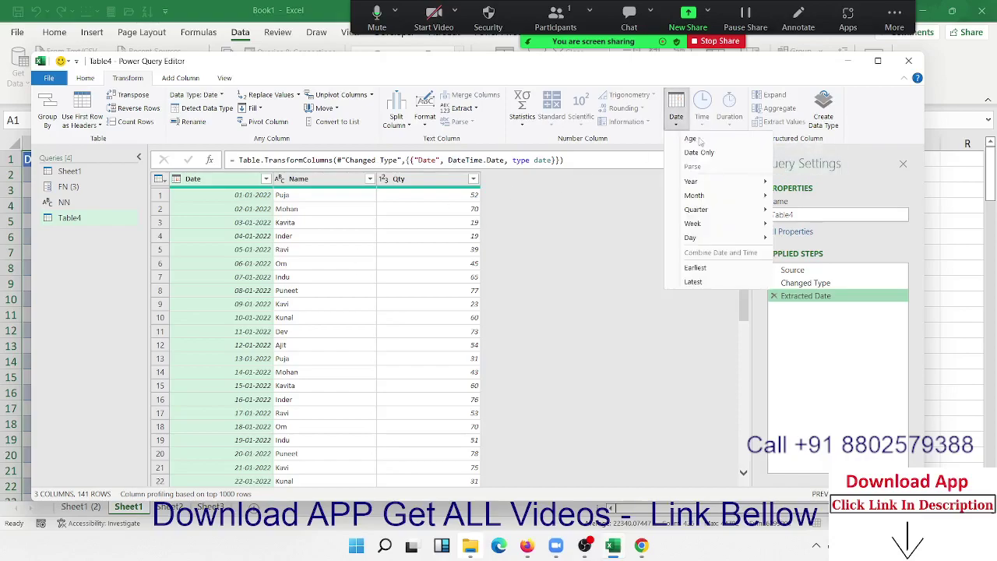
pyautogui.click(772, 306)
pyautogui.click(774, 296)
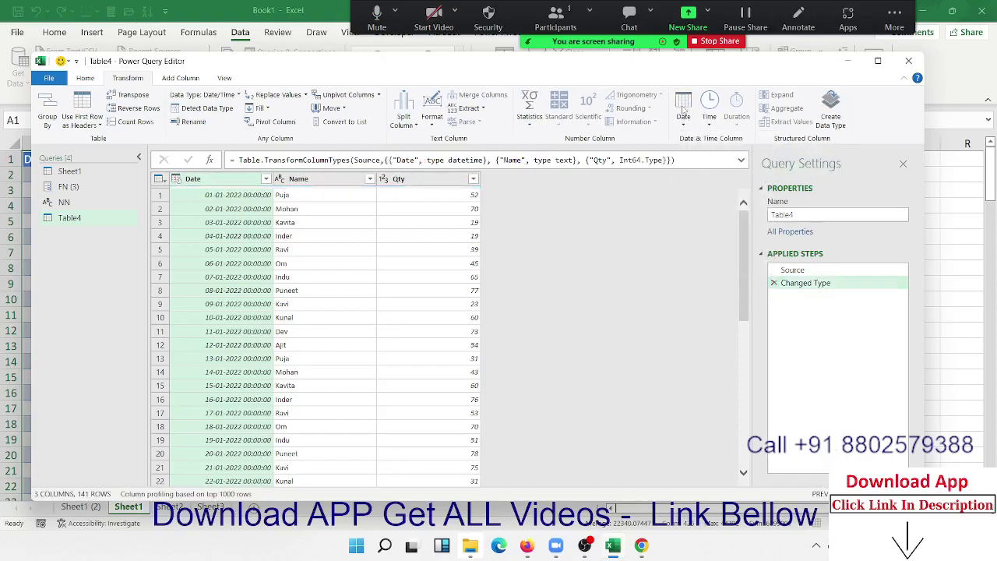
pyautogui.click(710, 123)
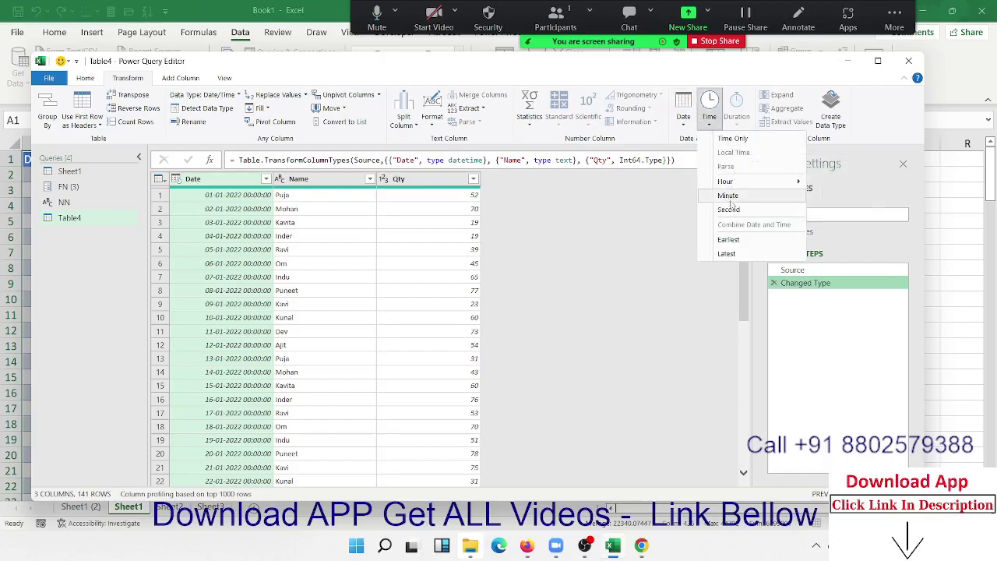
pyautogui.click(710, 109)
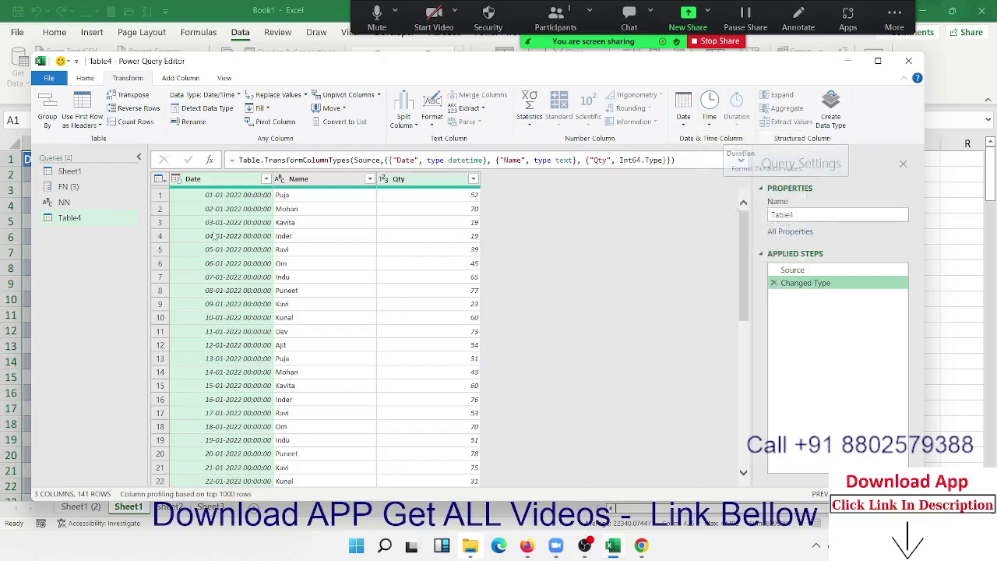